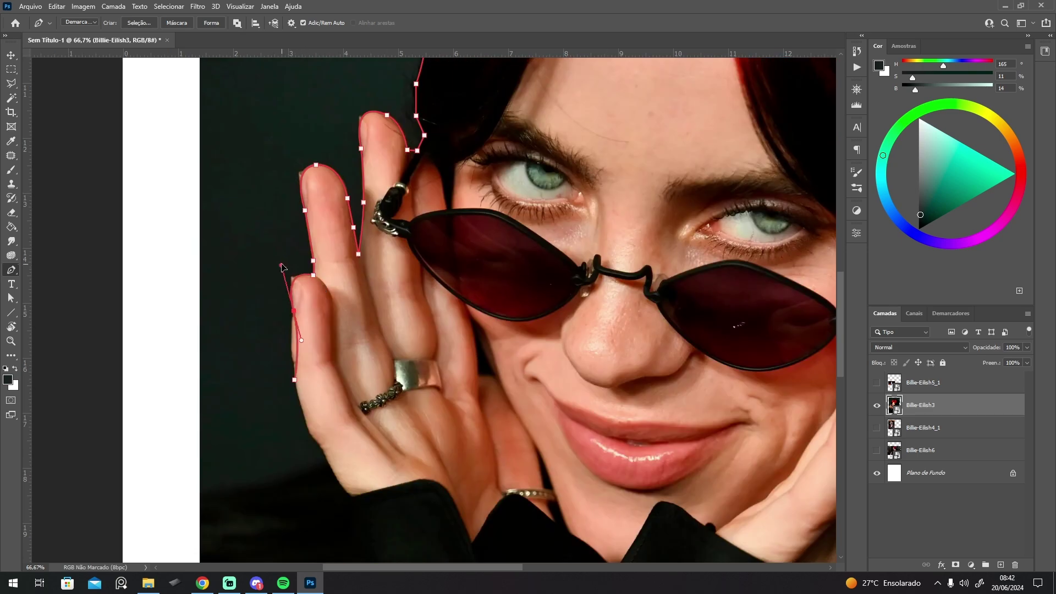
Finish the Pen path down the outer hand and sleeve, around the photo's bottom corners, and close it at the start point.
click(292, 350)
click(320, 443)
click(356, 502)
drag(200, 533, 259, 363)
click(259, 363)
click(554, 494)
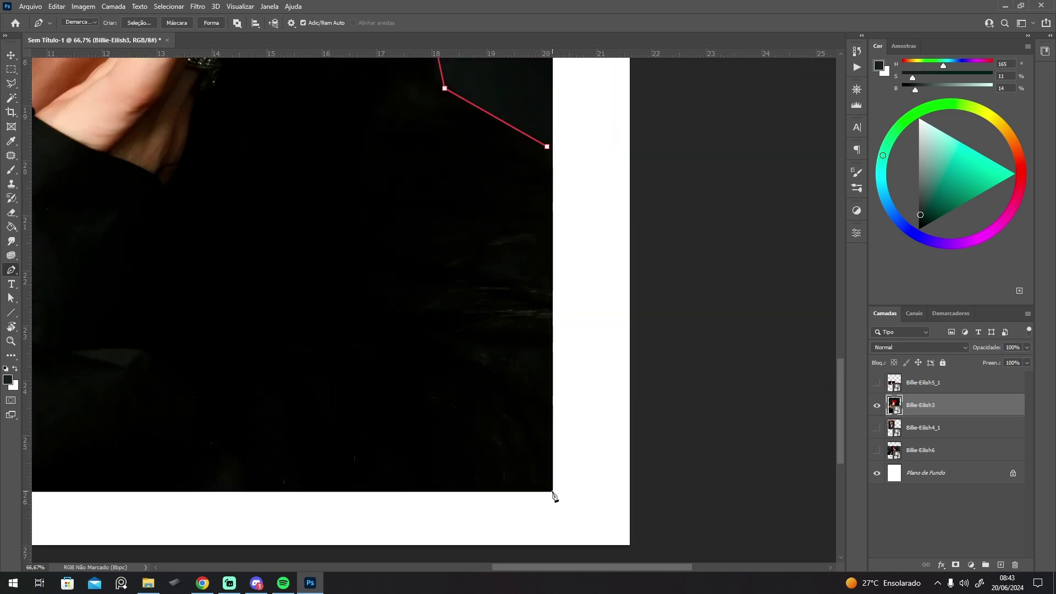
click(547, 146)
Refine the closed path around the hooded woman and convert it into a selection.
click(396, 432)
click(396, 237)
drag(387, 334, 365, 236)
drag(500, 462, 436, 179)
click(430, 173)
key(ctrl+0)
key(ctrl+Return)
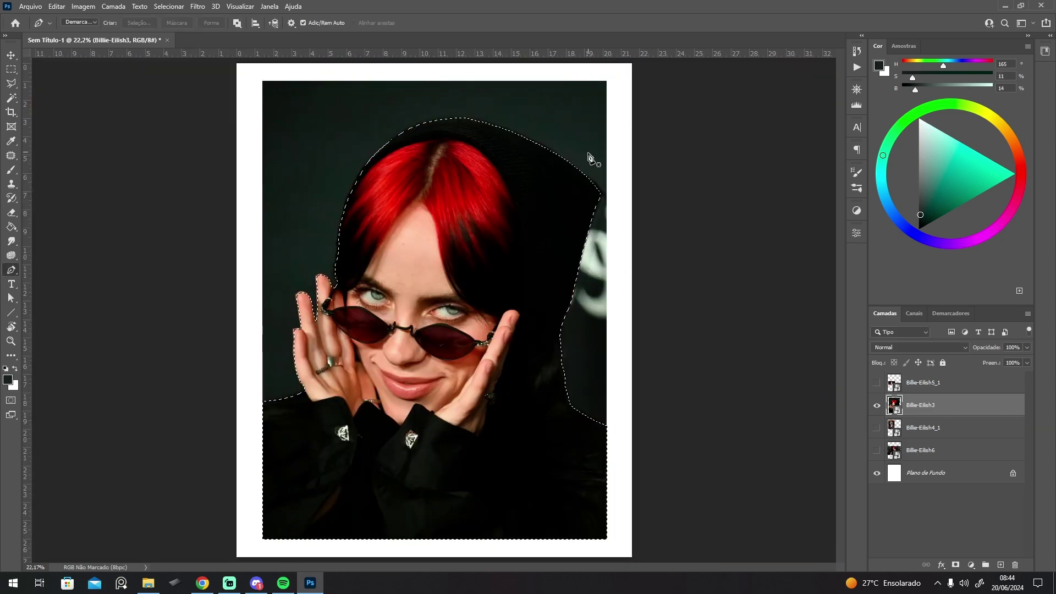
Refine the path with extra anchor points along the edges of the two outermost fingers.
key(z)
click(169, 7)
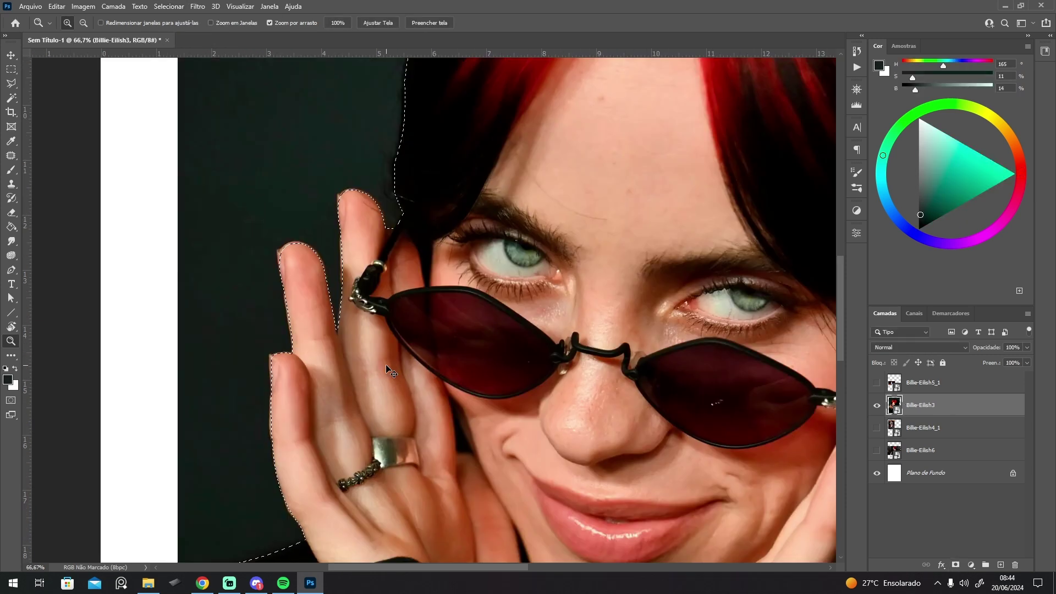
scroll(278, 298, up, 3)
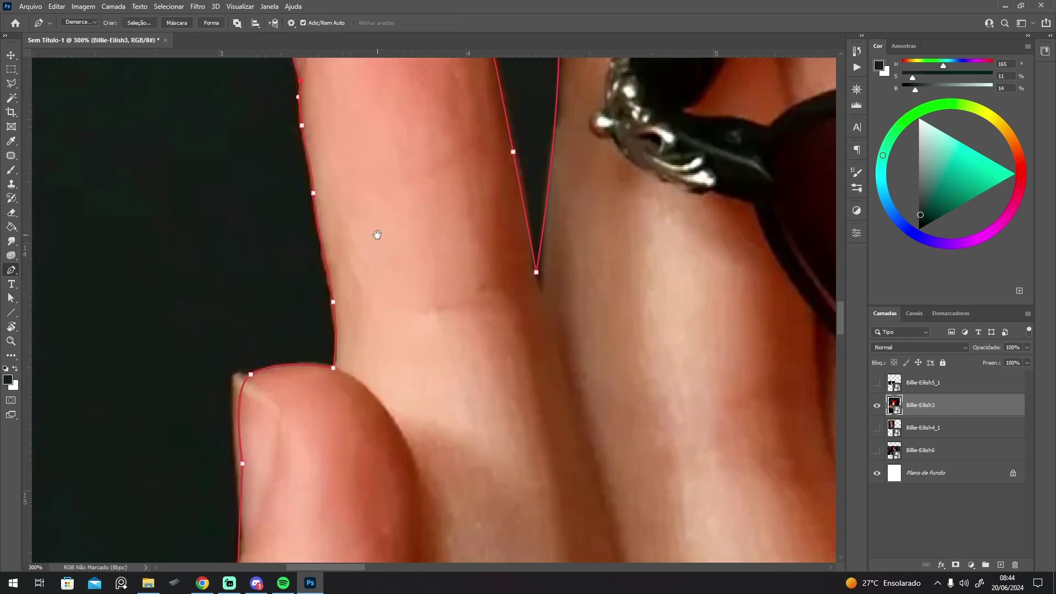
drag(377, 235, 363, 83)
click(348, 279)
click(321, 229)
drag(401, 467, 374, 467)
click(352, 319)
click(271, 405)
click(271, 402)
drag(388, 254, 376, 538)
Adjust the path's curve around the second finger's tip and down into the gap beside the next finger.
click(472, 222)
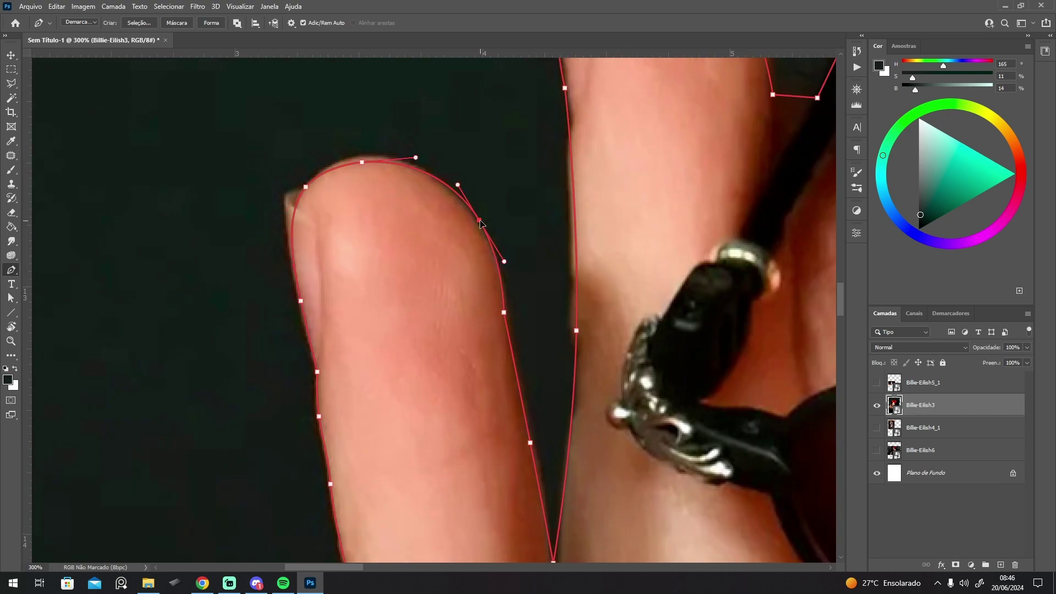
click(315, 417)
drag(440, 231, 331, 373)
click(457, 355)
drag(461, 531, 421, 209)
click(421, 209)
click(365, 199)
click(381, 268)
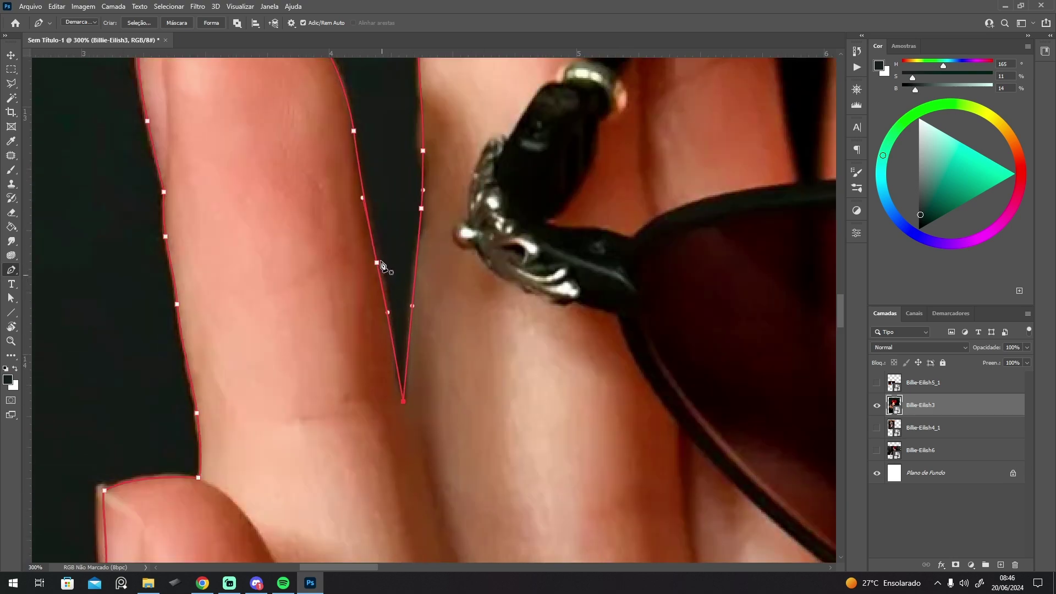
click(396, 375)
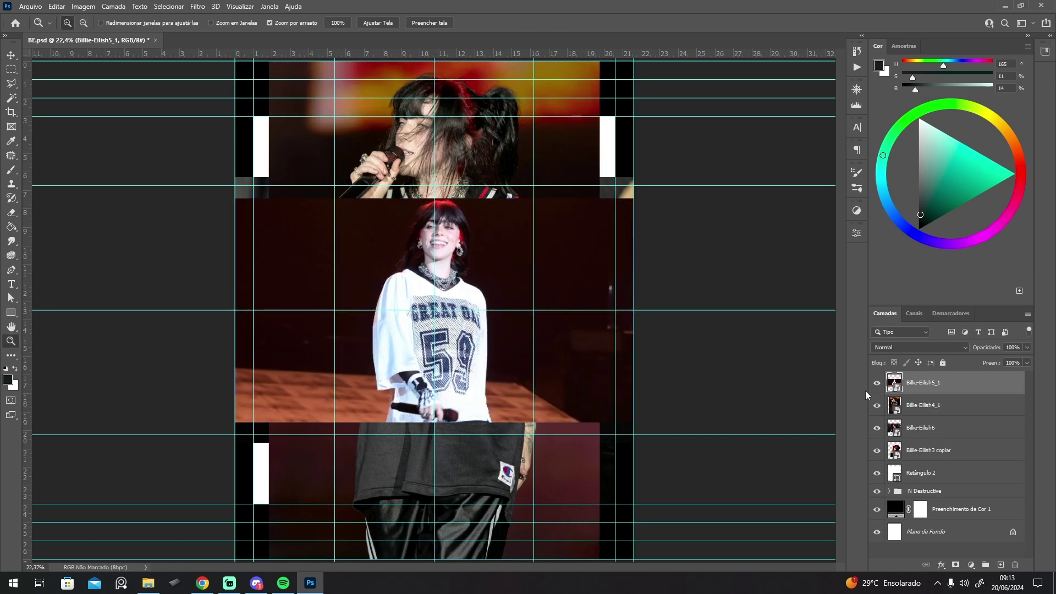
Hide the four Billie-Eilish photo layers and Retângulo 2, and draw a rectangle about 1470 × 1575 px in the grid's upper-left quadrant.
drag(877, 451, 878, 386)
click(873, 479)
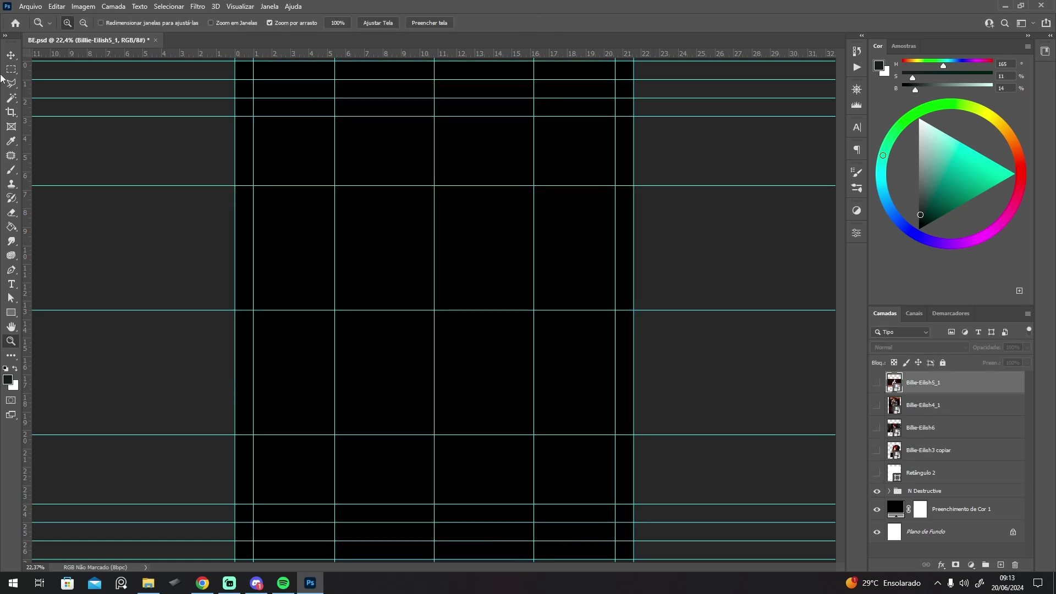
click(11, 314)
drag(253, 116, 434, 309)
Remove the new rectangle's stroke and give it a solid white fill.
click(856, 233)
click(729, 359)
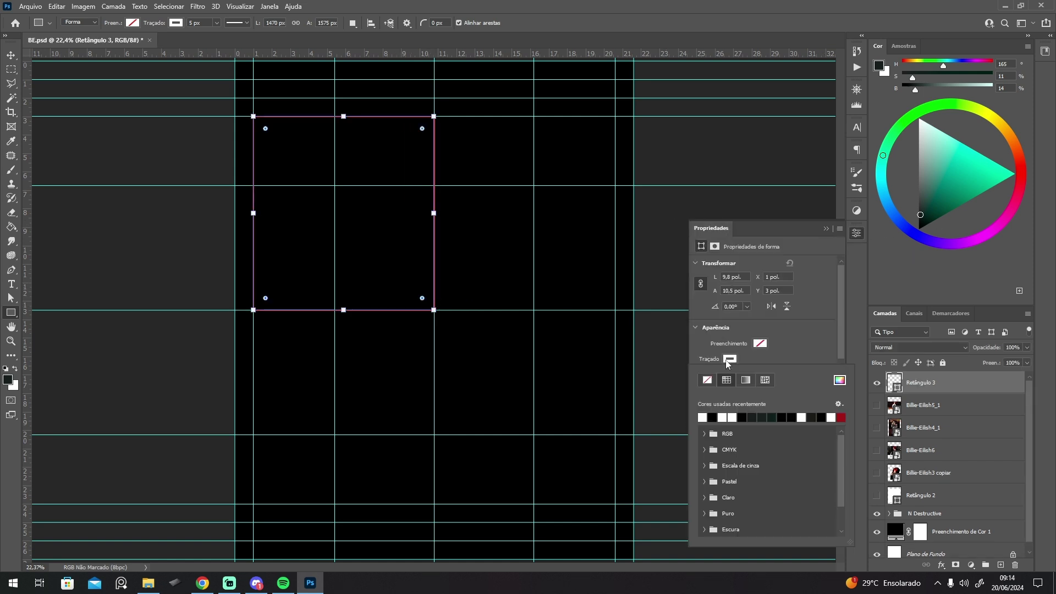
click(707, 381)
click(759, 343)
click(703, 403)
click(824, 227)
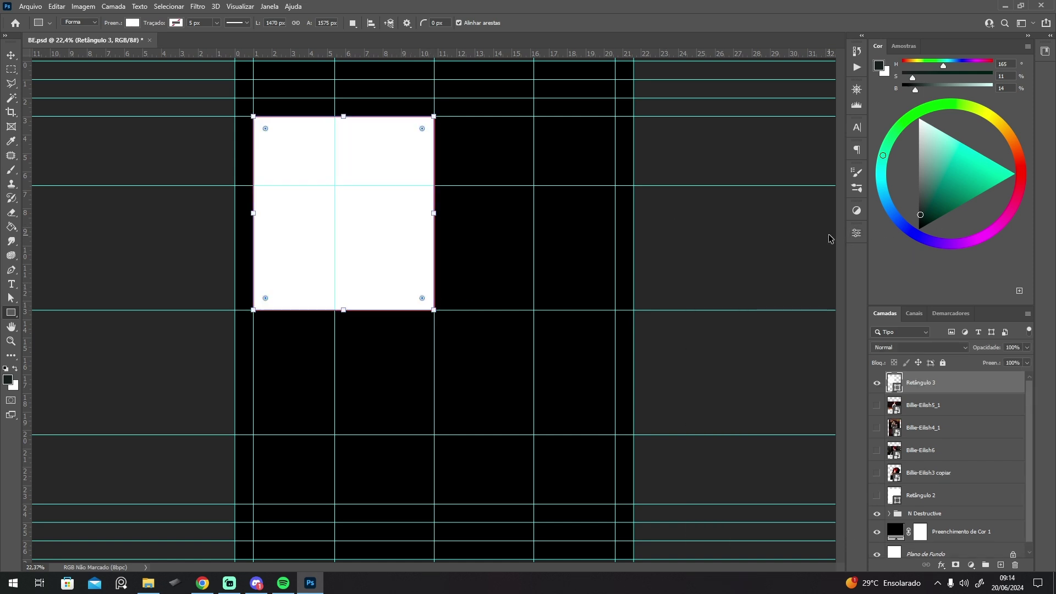
Duplicate the white rectangle into the upper-right and lower-left quadrants of the guide grid.
drag(384, 177, 566, 178)
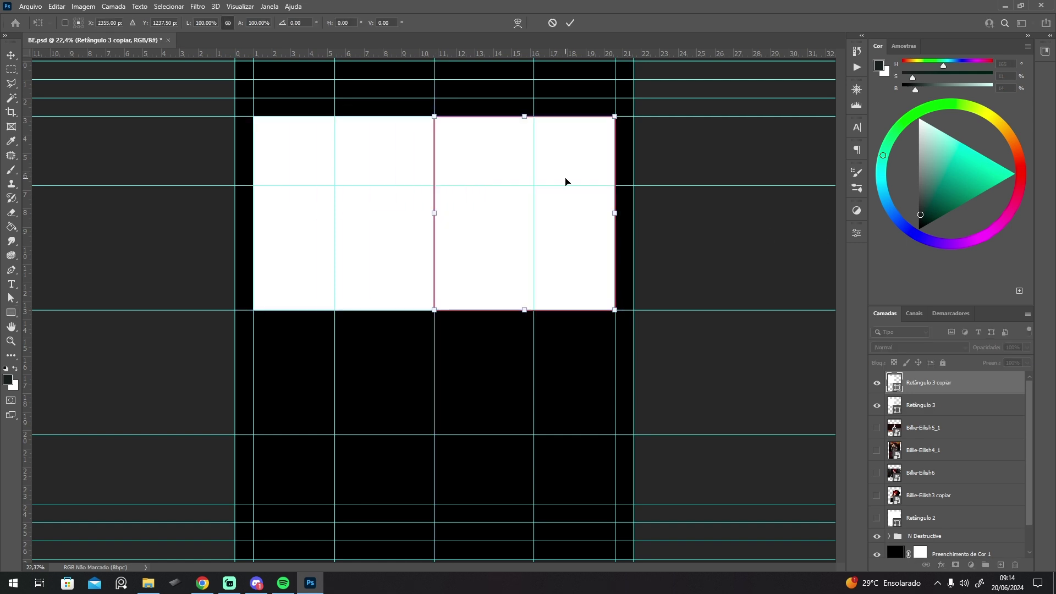
click(813, 356)
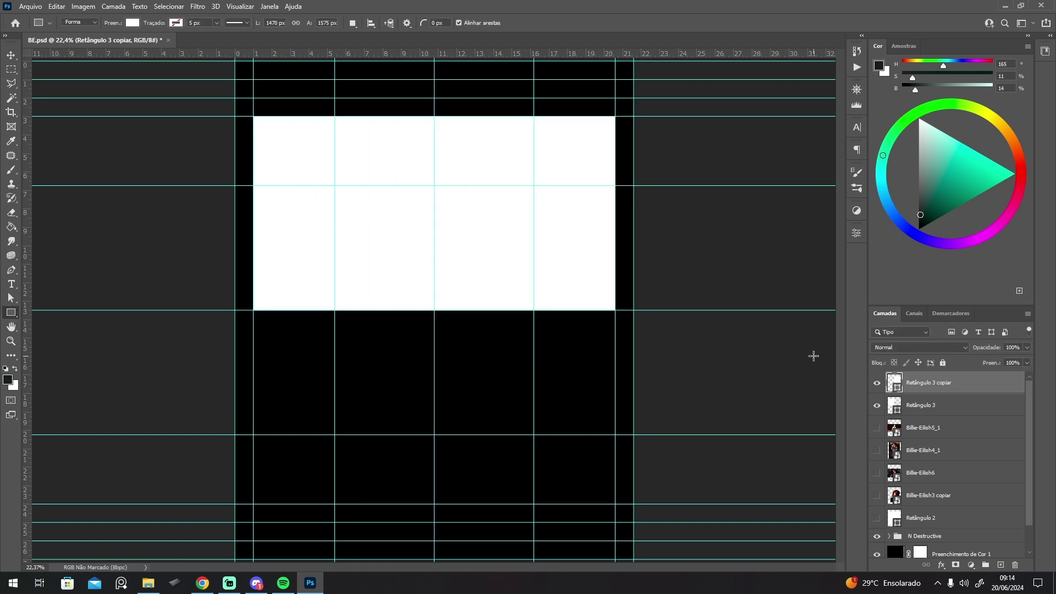
key(ctrl+alt+t)
drag(569, 211, 388, 405)
key(Return)
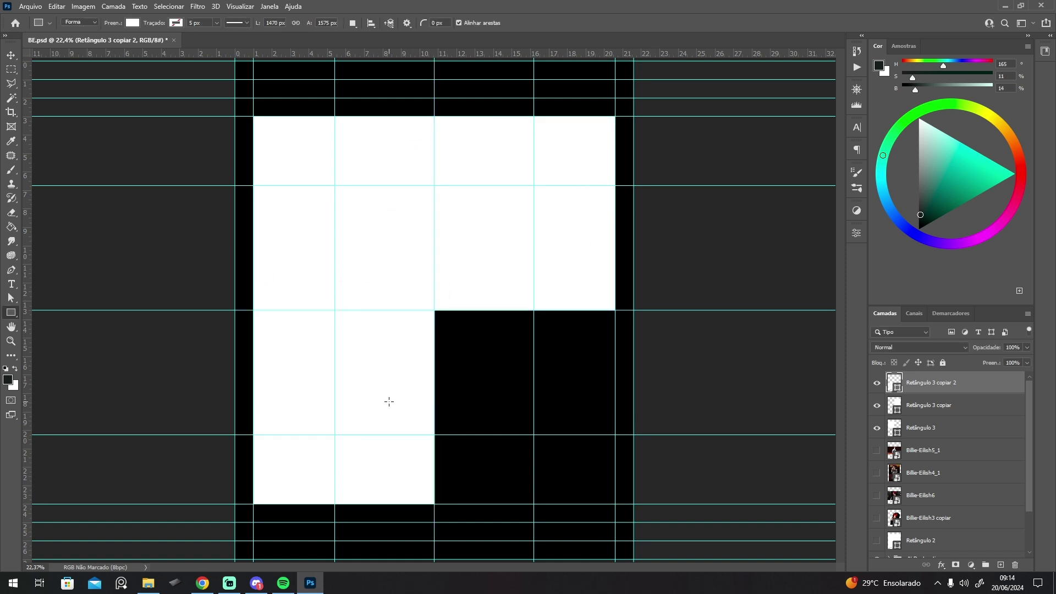
Show Billie-Eilish3 copiar at the top of the layer stack and clip the shown Billie-Eilish5_1 layer to Retângulo 3.
click(877, 518)
drag(921, 519, 937, 380)
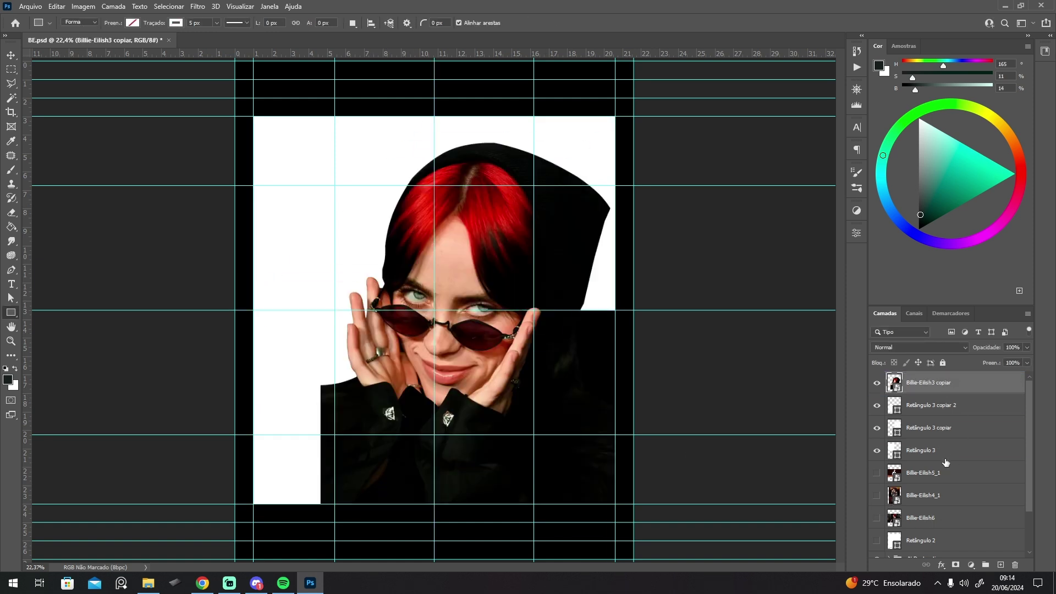
click(877, 472)
mouse_move(929, 474)
mouse_down()
mouse_move(932, 487)
mouse_move(940, 412)
mouse_move(935, 462)
mouse_up()
alt+click(941, 416)
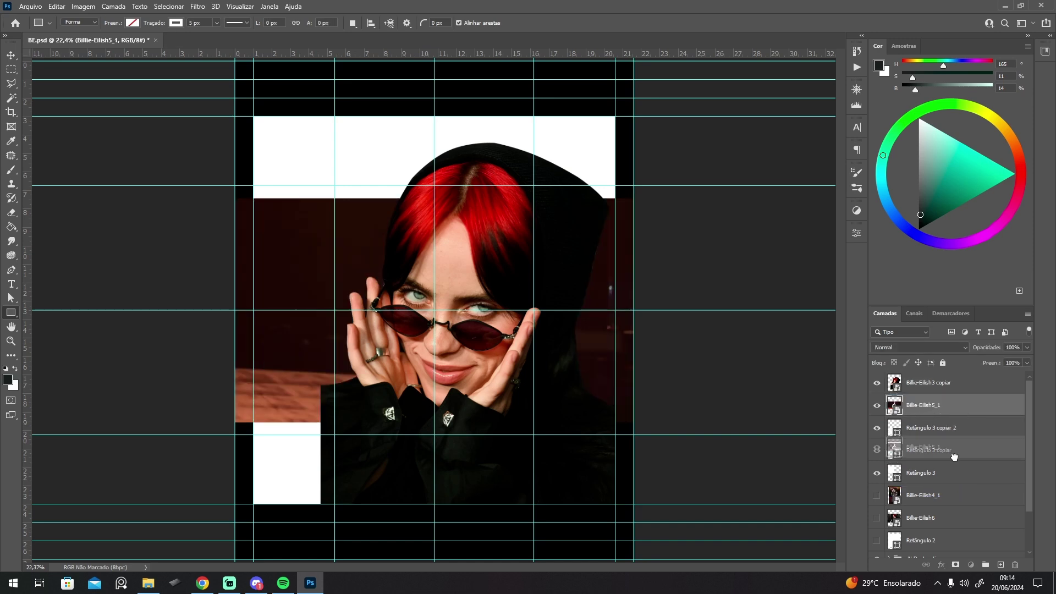
alt+click(941, 461)
Move the Billie-Eilish5_1 photo so the singer in the white jersey sits inside the upper-left rectangle.
key(ctrl+t)
drag(379, 282, 379, 201)
drag(493, 137, 404, 140)
key(Return)
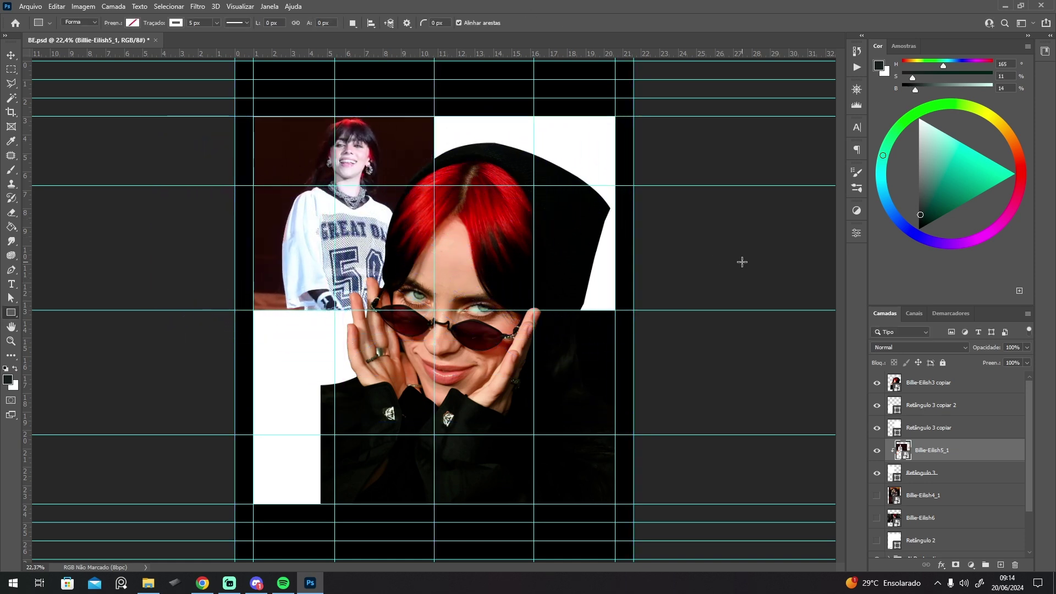
Show the Billie-Eilish4_1 layer and clip it to Retângulo 3 copiar 2.
click(877, 496)
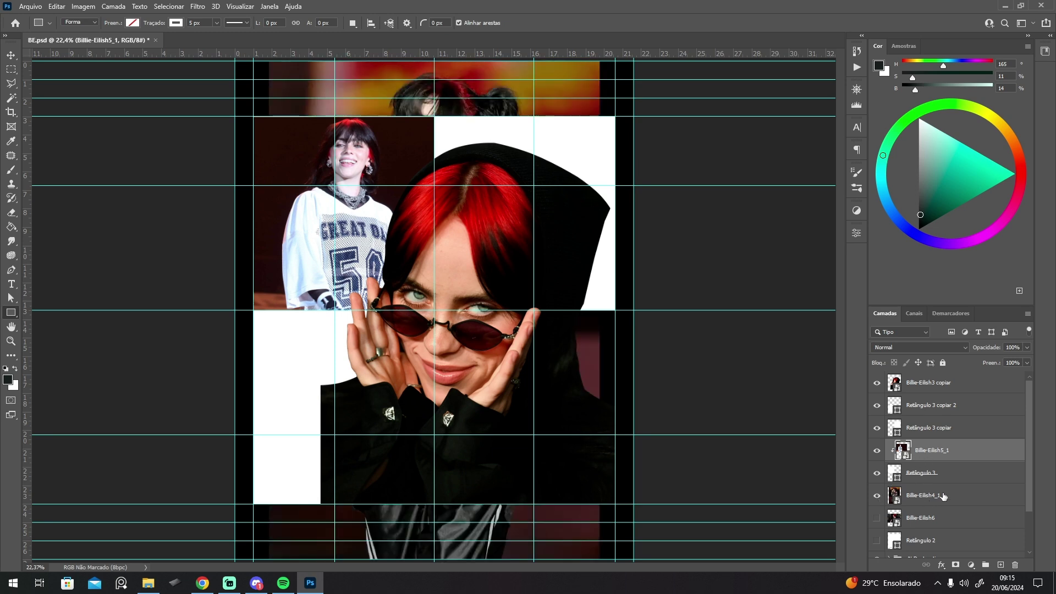
drag(943, 496, 955, 394)
alt+click(954, 416)
Scale down the Billie-Eilish4_1 photo and position the singer with the microphone in the lower-left rectangle.
key(ctrl+t)
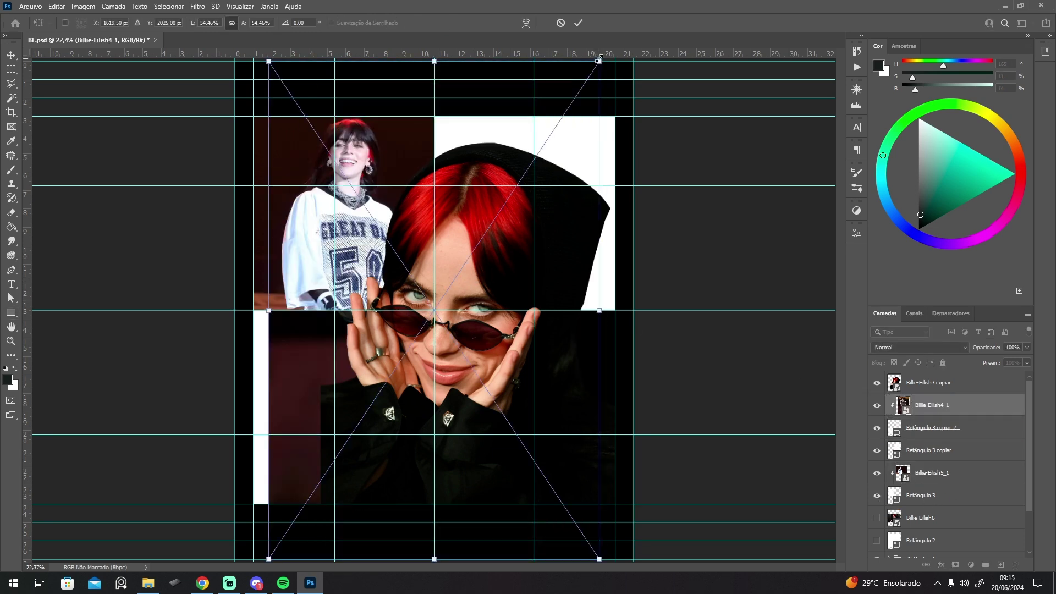
drag(599, 59, 552, 130)
drag(505, 199, 414, 377)
key(Return)
key(u)
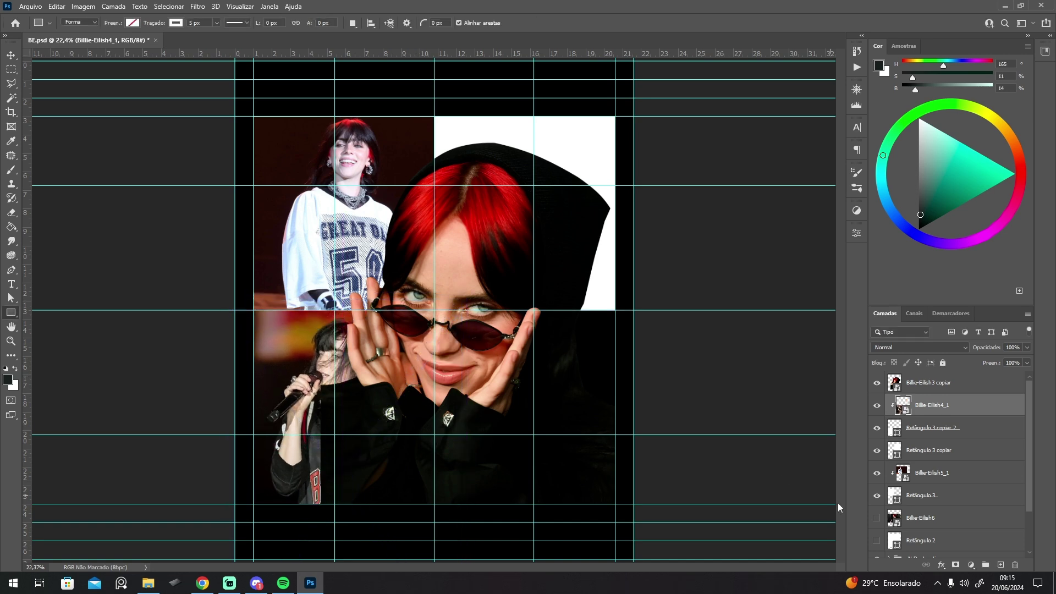
Scale the Billie-Eilish3 copiar cutout to about 73.88% and align it with the grid's lower-right corner.
click(951, 390)
key(ctrl+t)
drag(616, 504, 596, 480)
drag(516, 393, 532, 414)
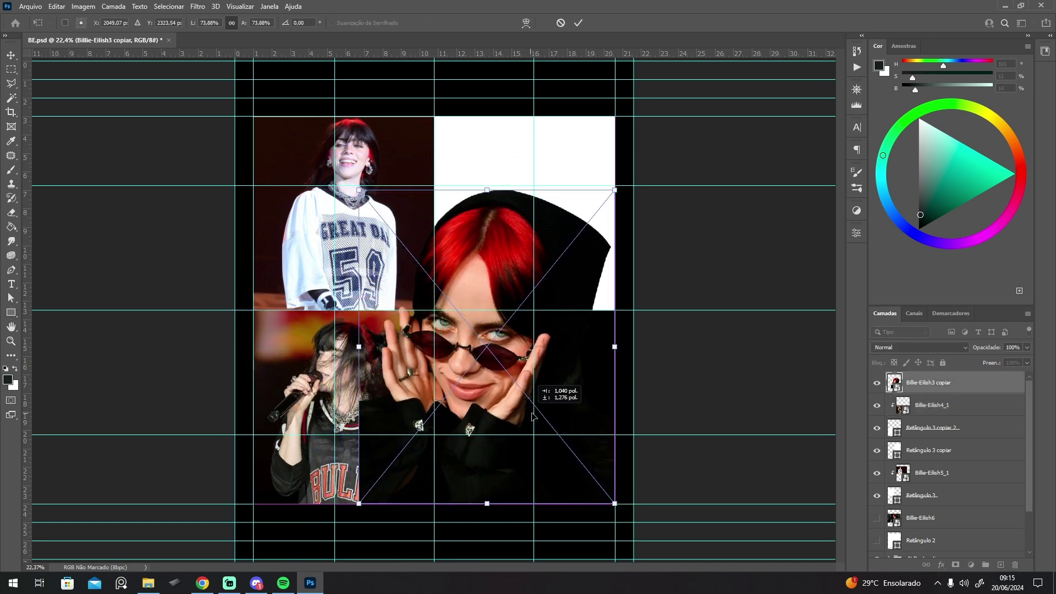
key(Return)
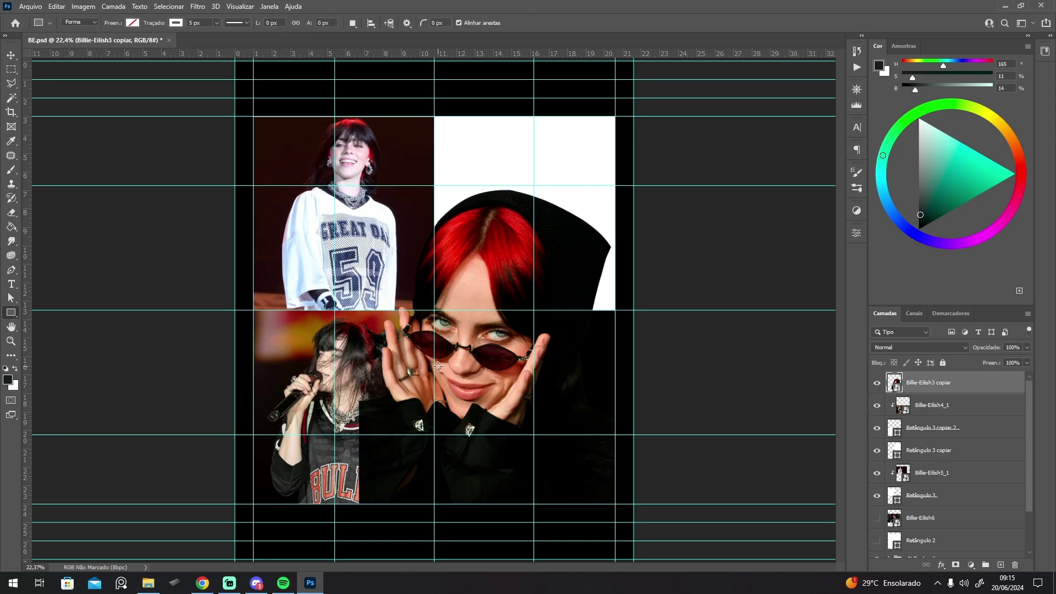
Show the Billie-Eilish6 layer and clip it to Retângulo 3 copiar.
click(877, 517)
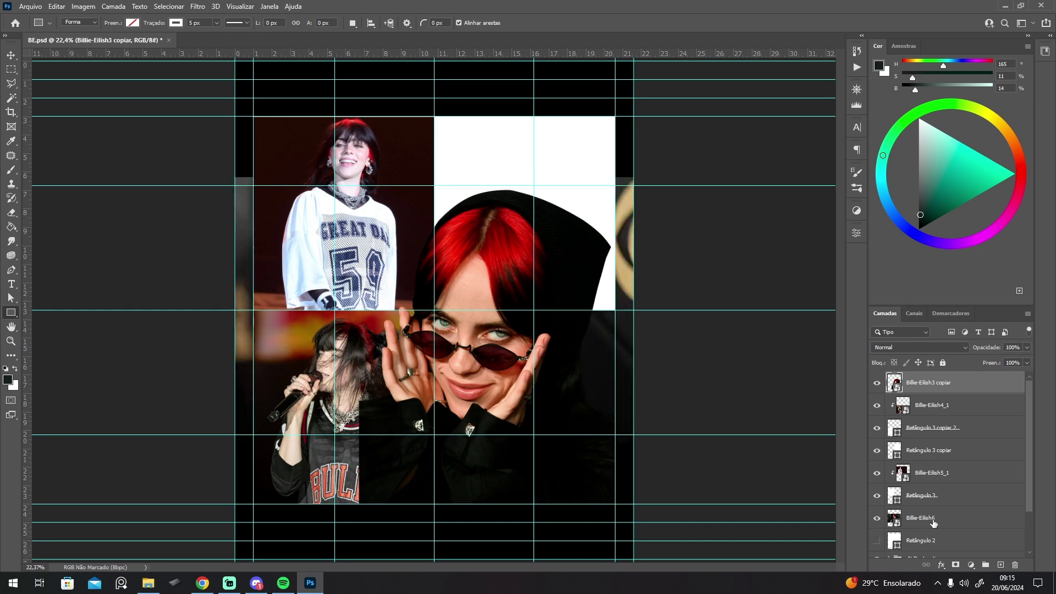
drag(929, 517, 947, 468)
alt+click(952, 461)
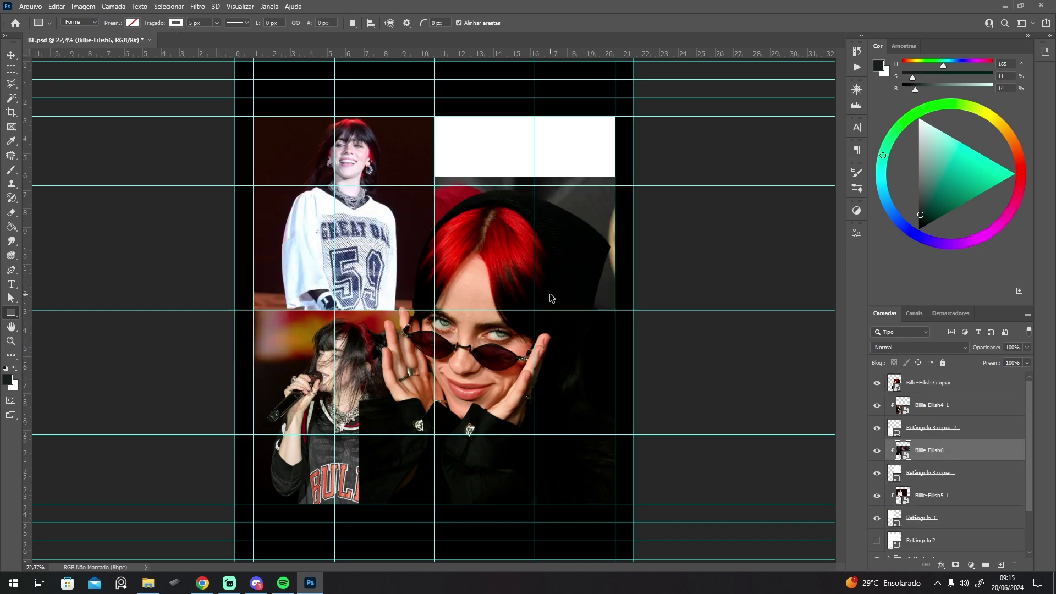
Scale the Billie-Eilish6 photo to about 25.63% and position the face within the upper-right rectangle.
key(ctrl+t)
drag(493, 288, 535, 219)
drag(676, 373, 663, 339)
drag(476, 126, 476, 118)
drag(486, 177, 525, 164)
key(Return)
key(u)
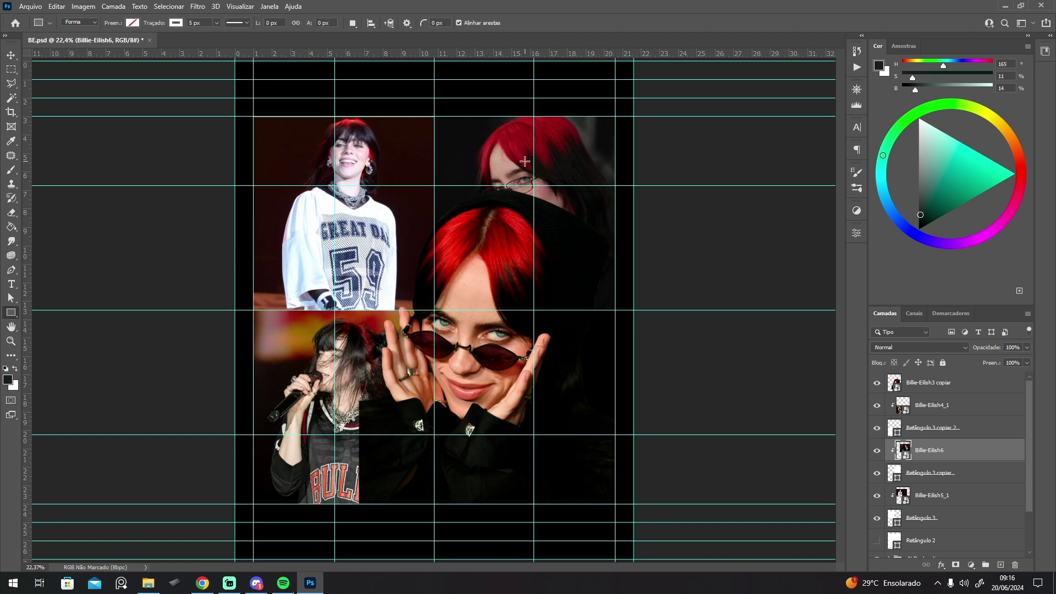
Add a layer mask to Billie-Eilish3 copiar and paint it black with the Redondo macio brush to blend the sleeve edge over the Bulls shirt.
click(934, 383)
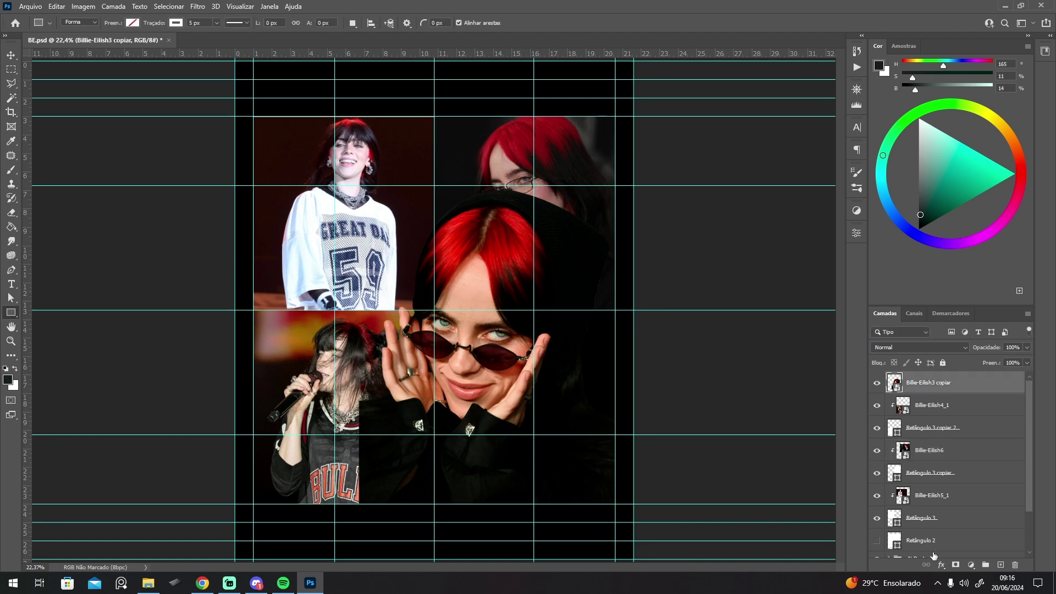
click(956, 564)
key(z)
click(411, 460)
key(b)
key(x)
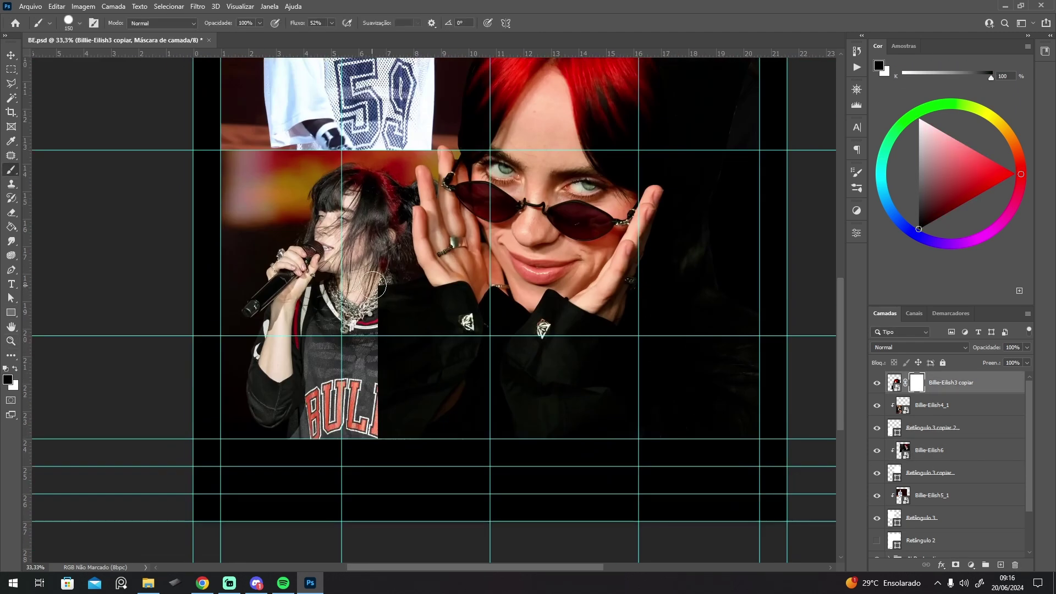
click(71, 23)
click(52, 190)
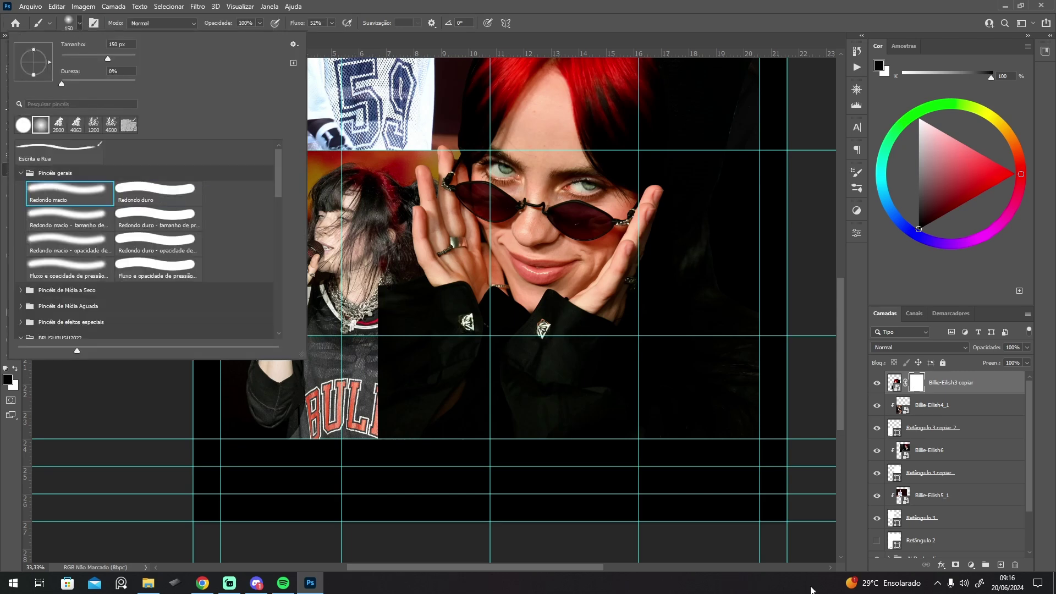
click(813, 522)
mouse_move(399, 295)
mouse_down()
mouse_move(363, 368)
mouse_move(383, 332)
mouse_move(386, 287)
mouse_move(381, 422)
mouse_move(399, 272)
mouse_move(349, 427)
mouse_up()
drag(403, 280, 397, 344)
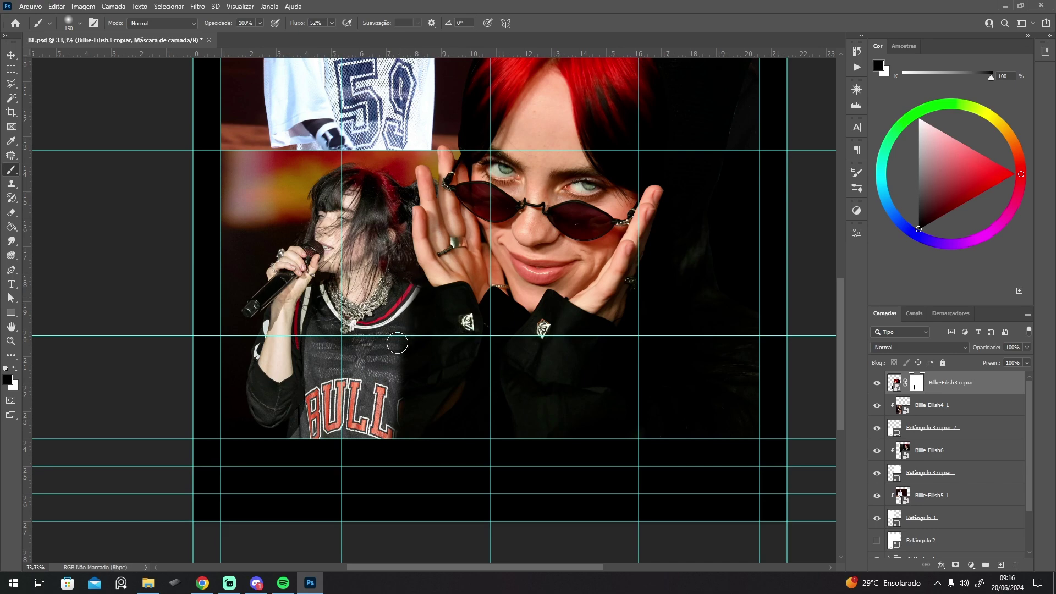
Convert the masked Billie-Eilish3 copiar layer into a smart object.
drag(512, 317, 351, 558)
key(alt+space)
alt+click(478, 322)
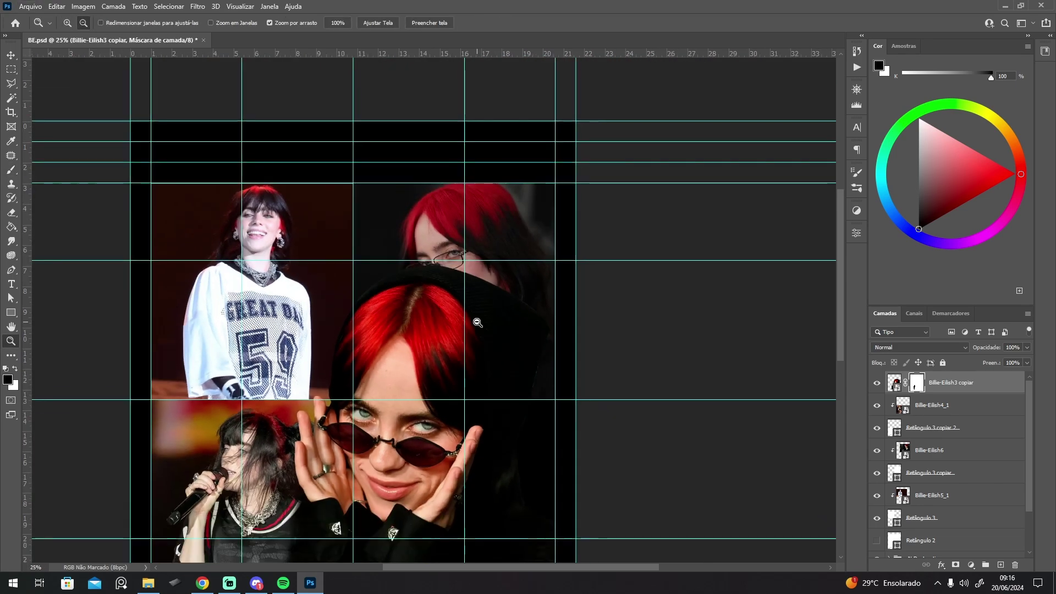
drag(478, 322, 493, 265)
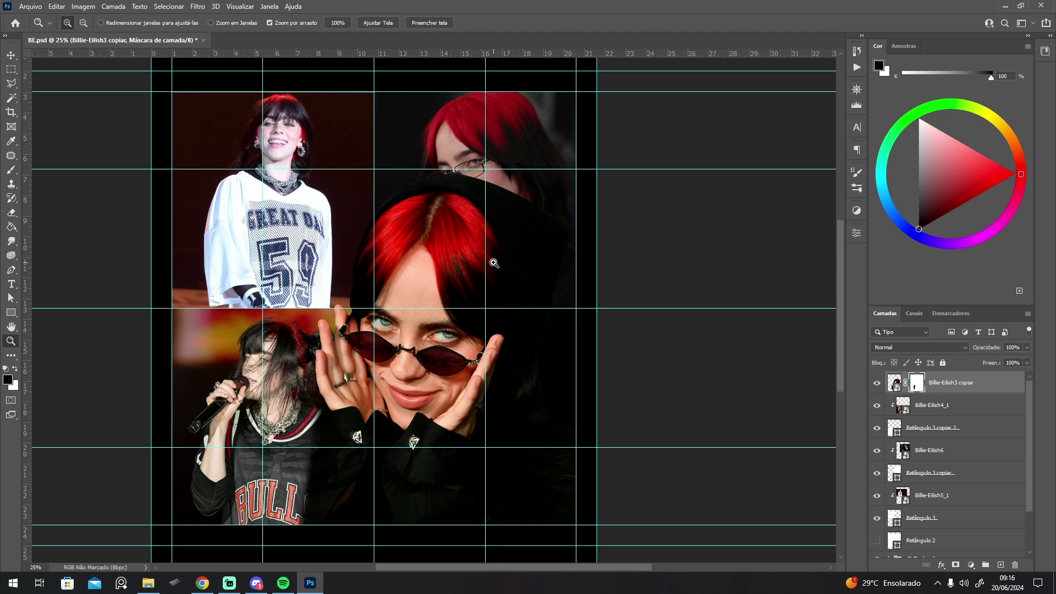
right_click(975, 389)
click(532, 198)
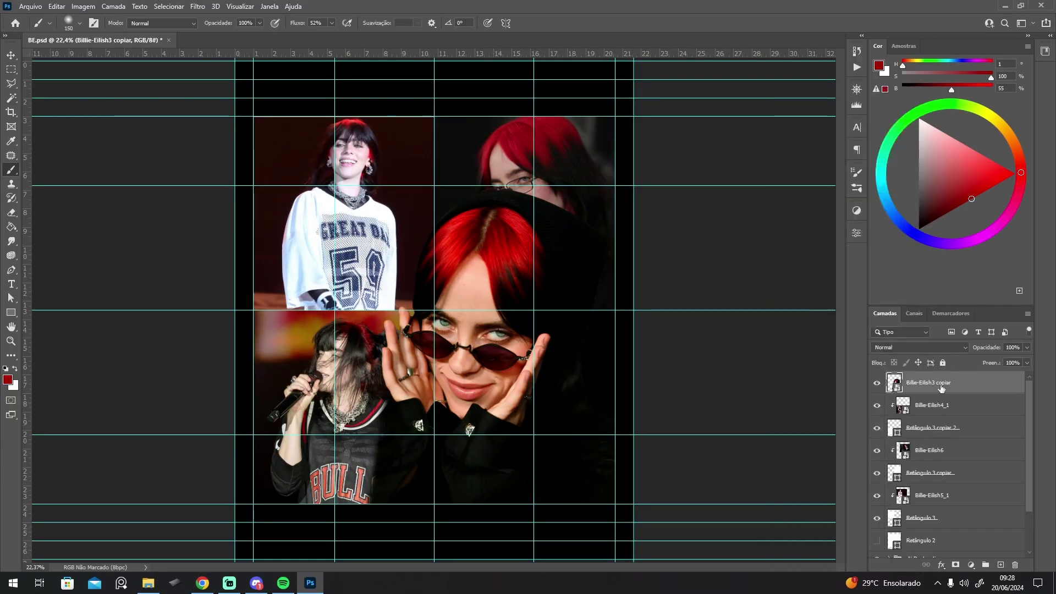
key(ctrl+t)
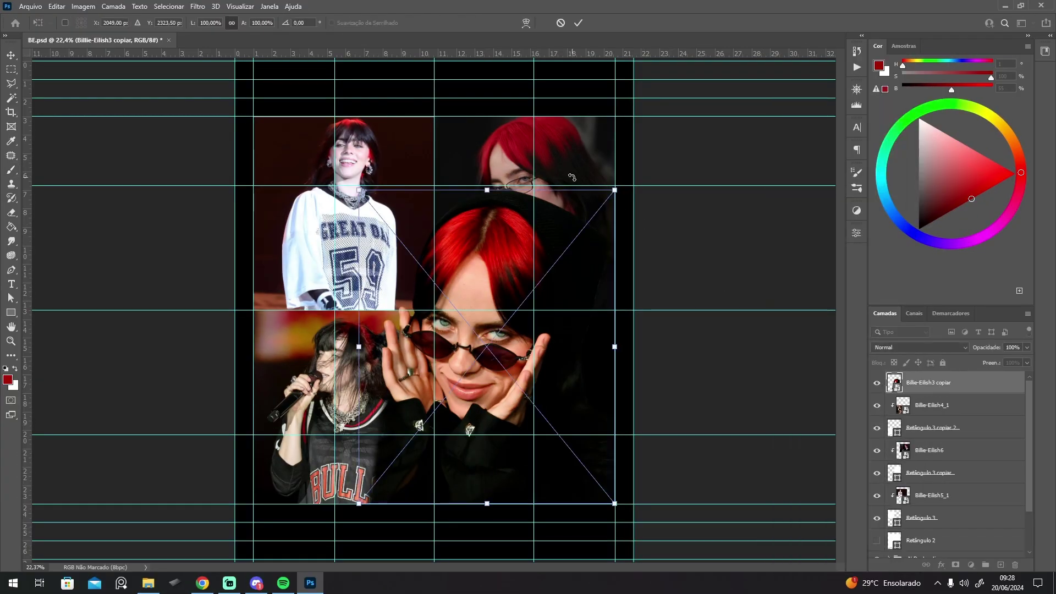
key(Return)
click(927, 415)
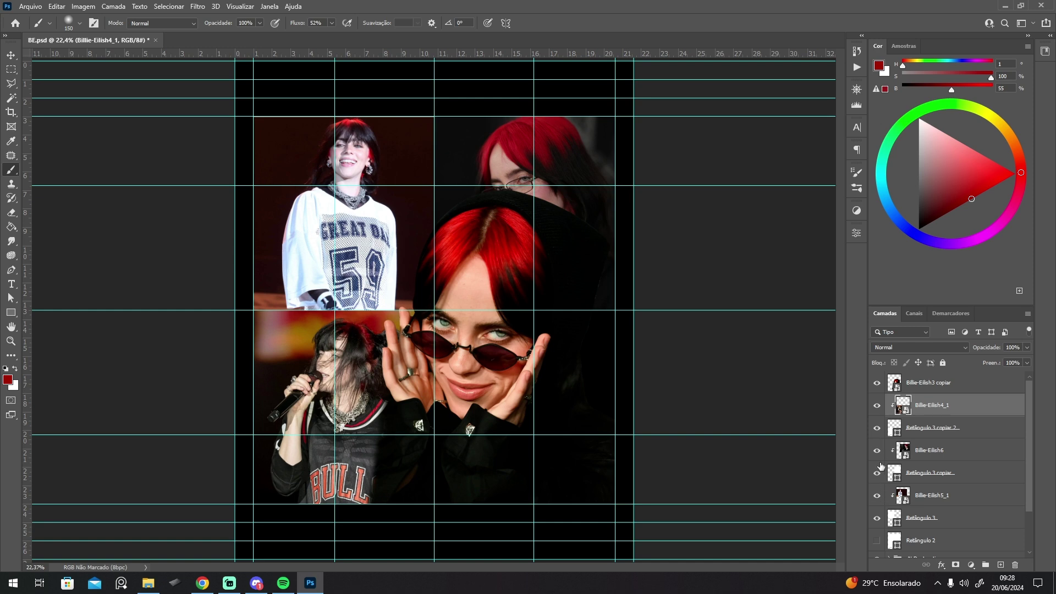
Flip the Billie-Eilish6 photo horizontally, scale it to about 55.51% and position the eyes and glasses above the hood.
click(926, 457)
key(ctrl+t)
right_click(570, 169)
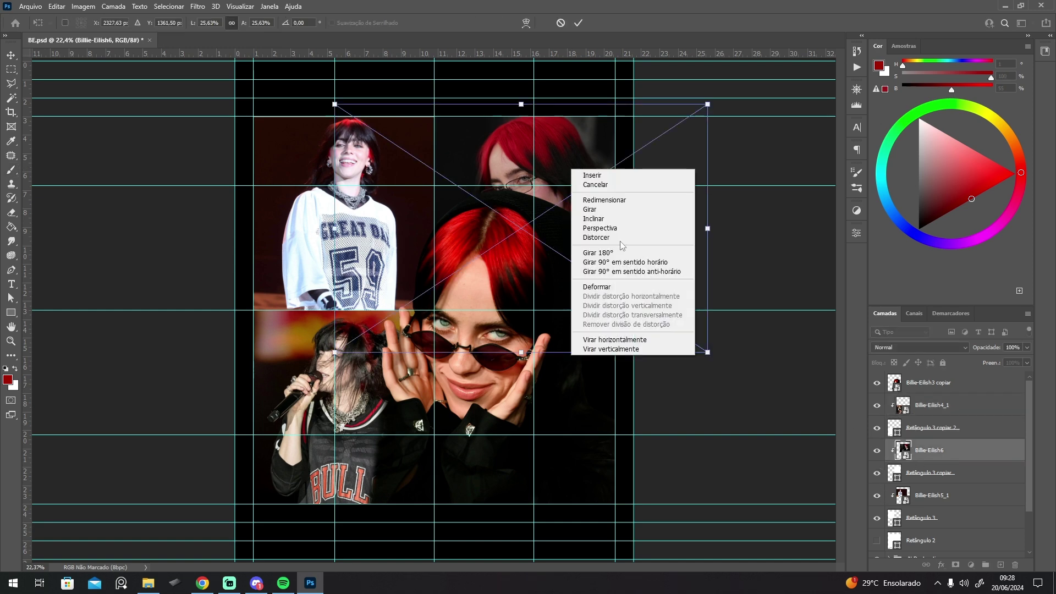
click(623, 338)
drag(707, 228, 904, 228)
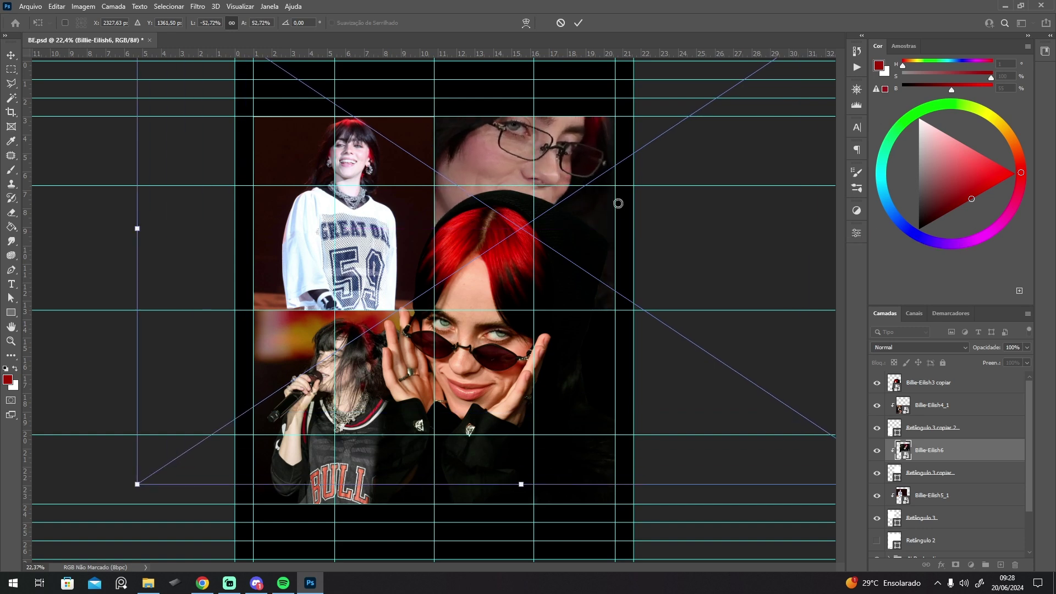
drag(576, 163, 579, 213)
drag(135, 281, 77, 277)
drag(553, 160, 565, 180)
drag(77, 283, 120, 282)
drag(553, 163, 557, 151)
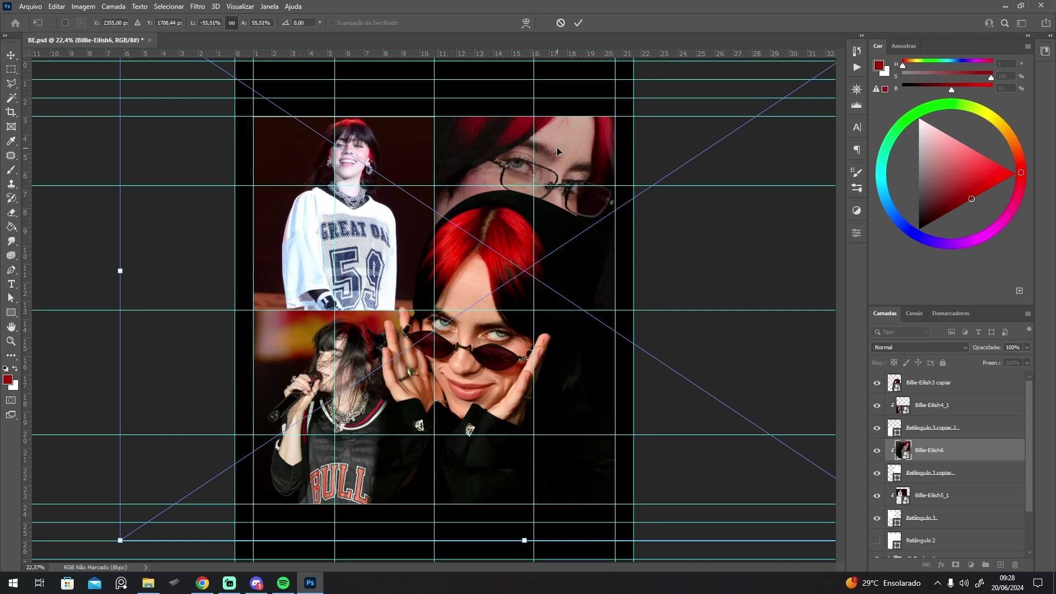
key(Return)
Apply a Motion Blur (Desfoque de Movimento) smart filter to the Billie-Eilish6 photo.
key(b)
key(z)
click(570, 155)
click(572, 160)
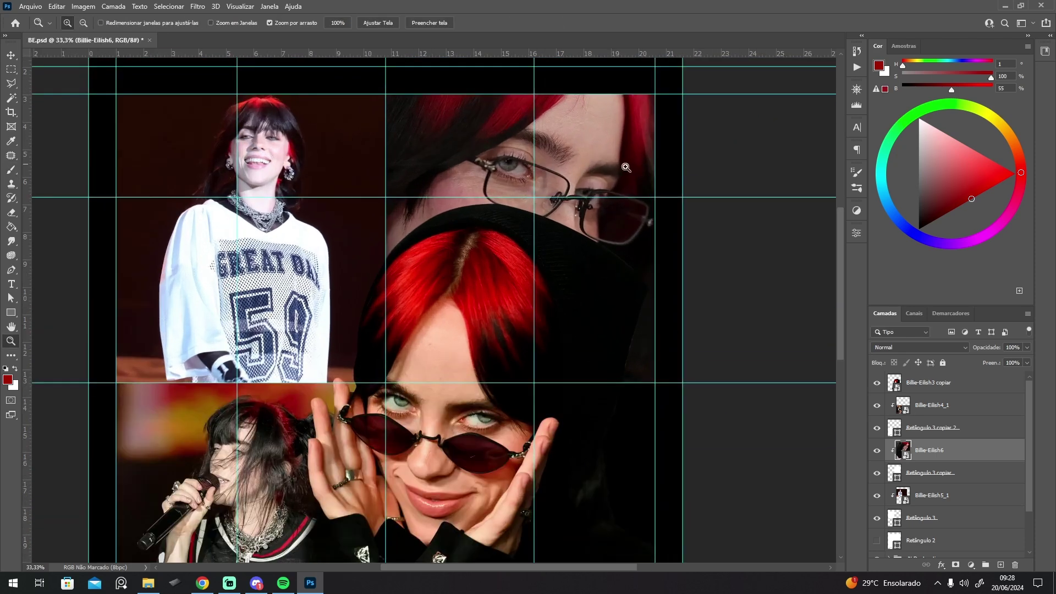
click(197, 7)
mouse_move(233, 148)
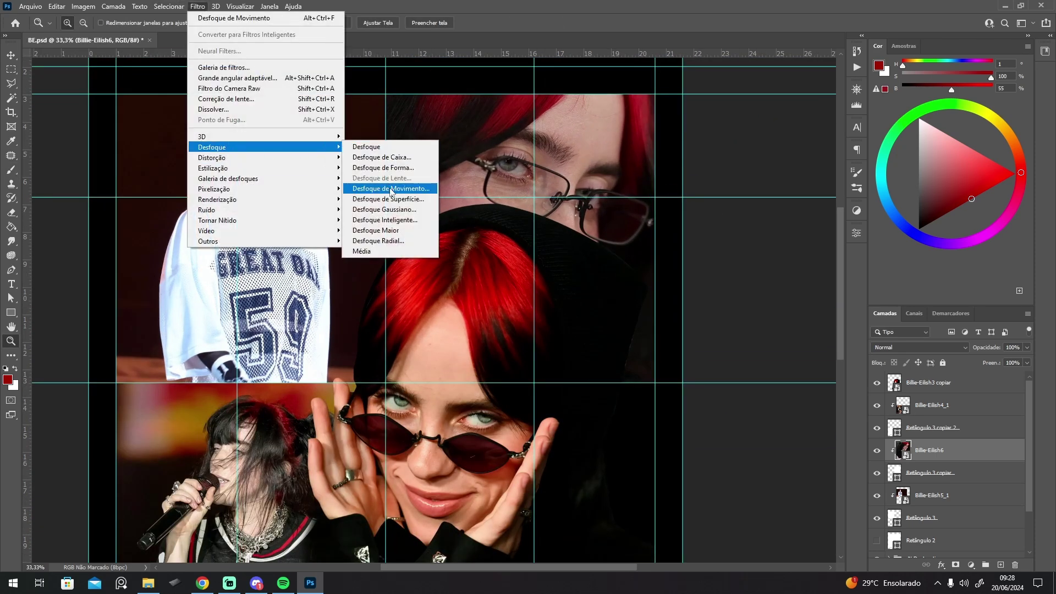
click(391, 189)
click(875, 132)
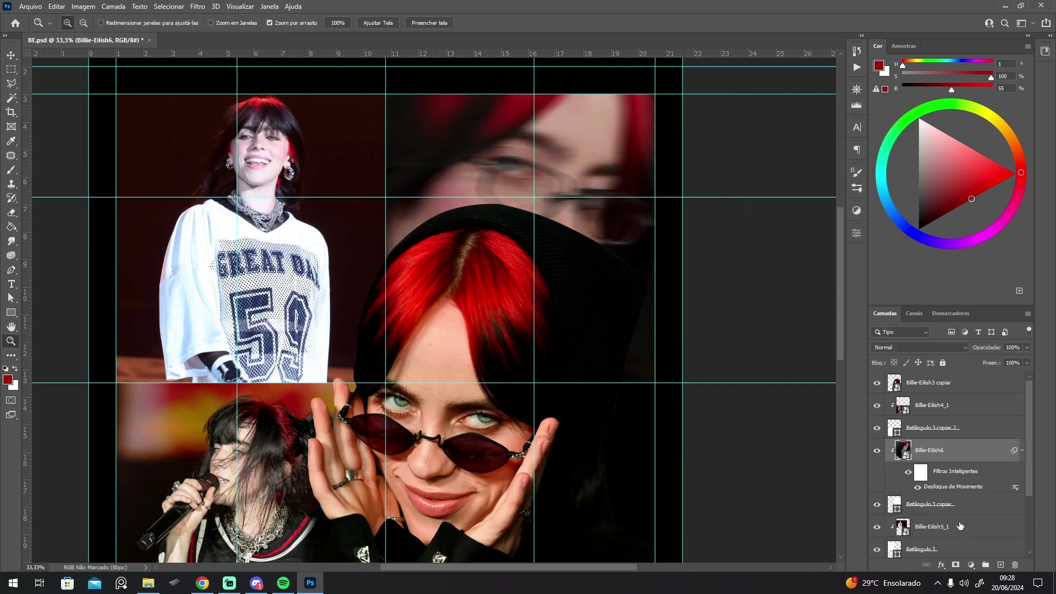
Paint black with a soft brush on the Billie-Eilish6 smart filter mask to remove the motion blur from the eye.
click(929, 475)
key(b)
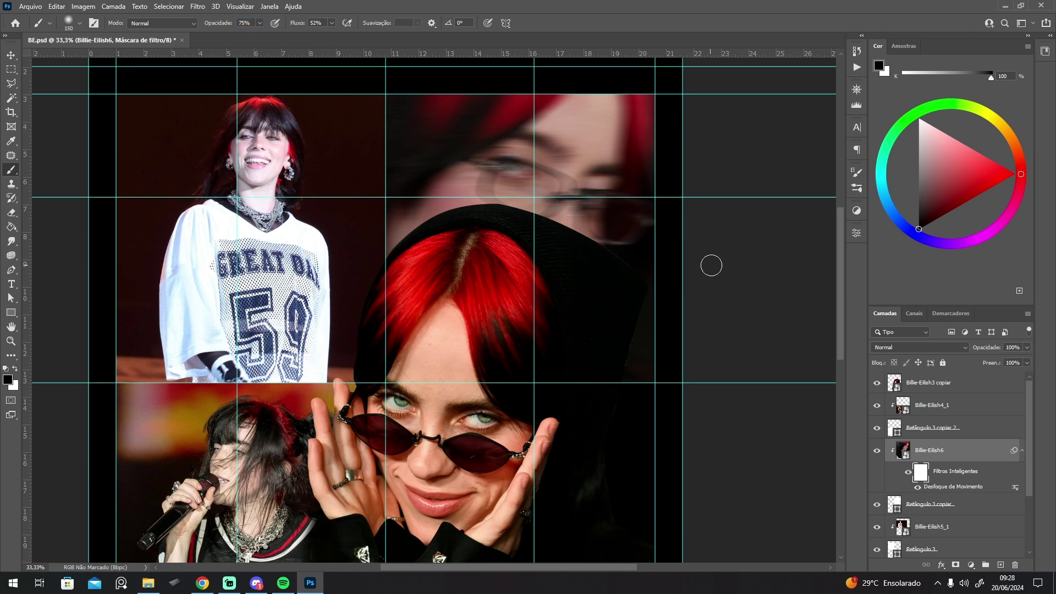
scroll(470, 159, up, 2)
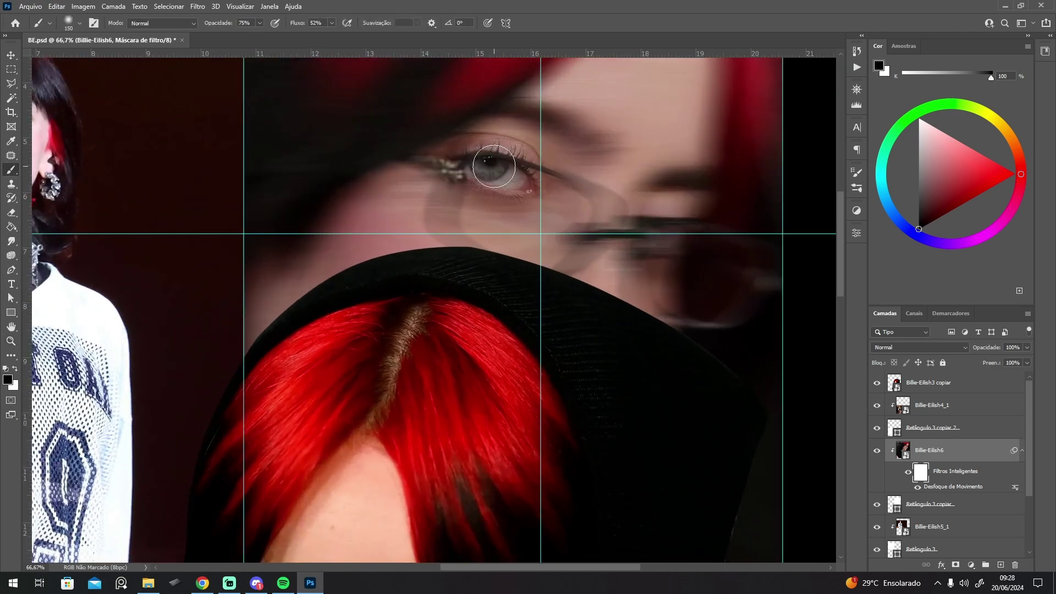
scroll(516, 172, down, 3)
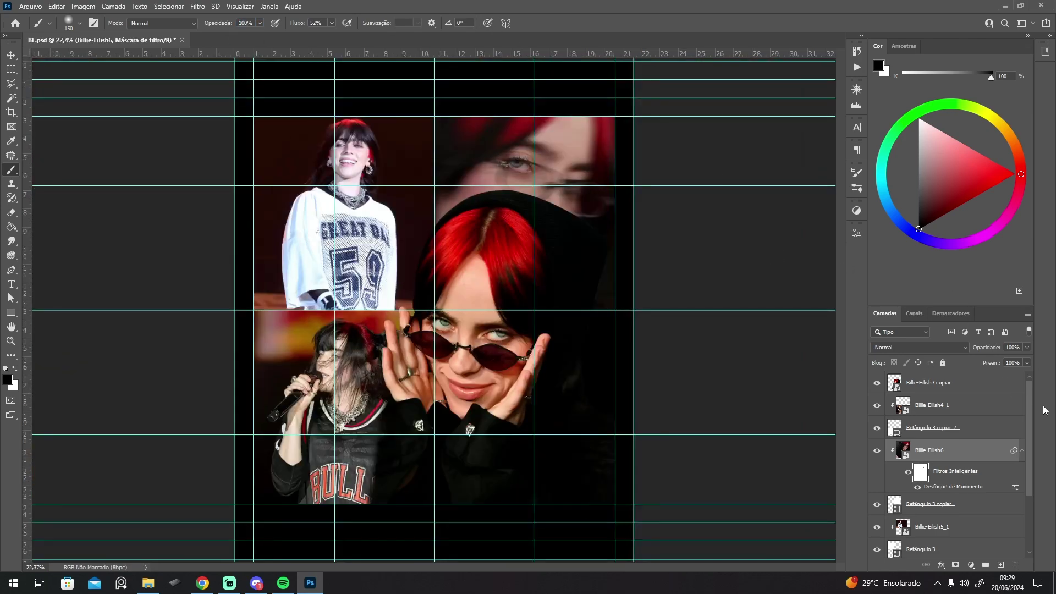
Stamp all visible layers into a new layer above Billie-Eilish3 copiar and convert it to a smart object.
click(962, 383)
key(ctrl+shift+alt+e)
right_click(954, 382)
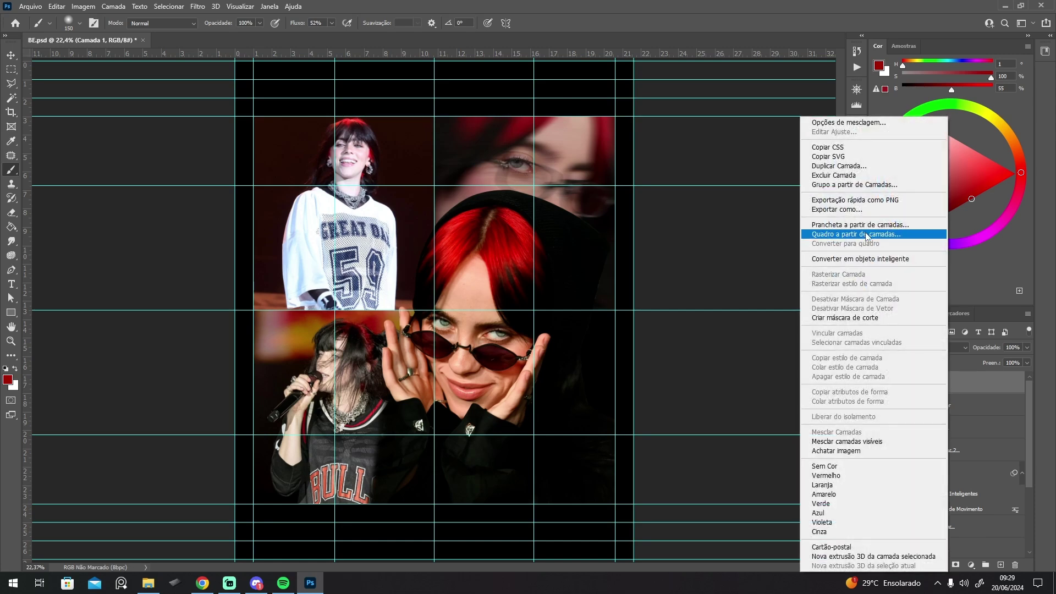
click(860, 258)
Desaturate Camada 1 with a Hue/Saturation (Matiz/Saturação) adjustment at -100 saturation.
key(ctrl+u)
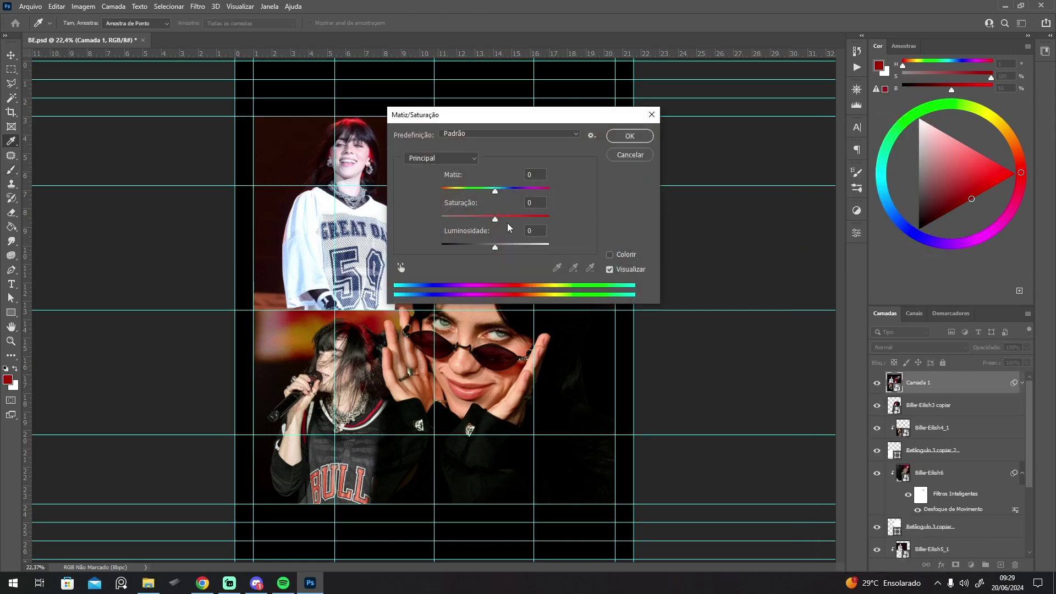
drag(378, 221, 455, 220)
key(shift+Down)
key(shift+Down)
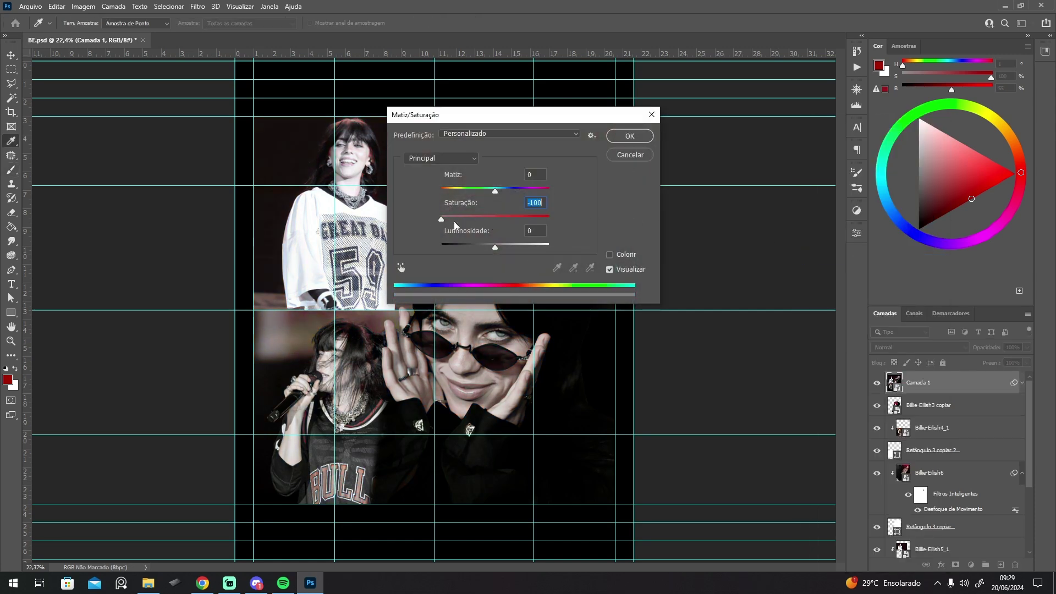
click(640, 136)
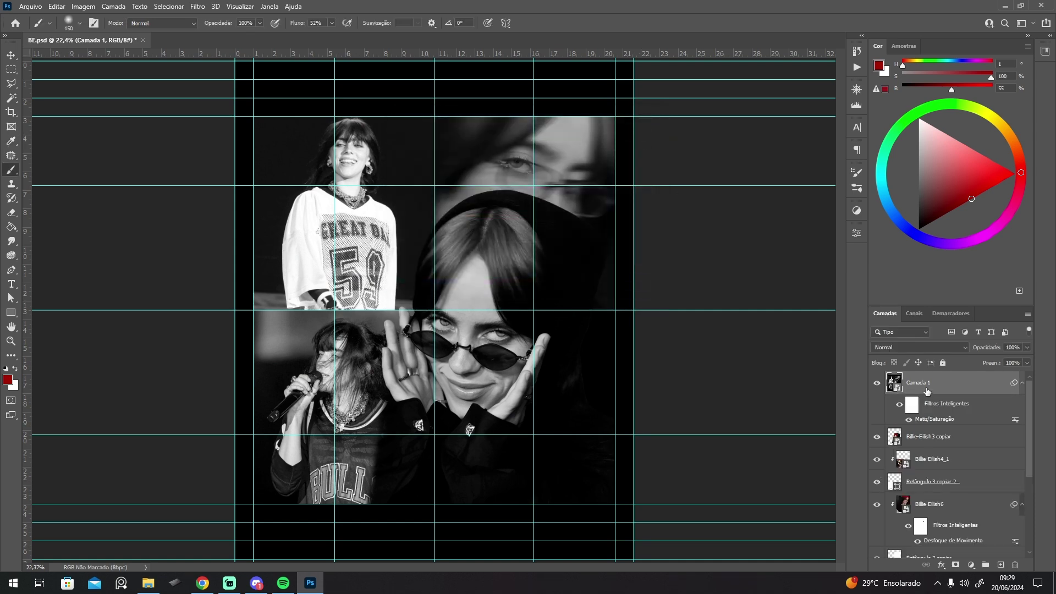
Add a Gradient Map above Camada 1 using the black-to-white preset with an added dark red stop at 54%.
click(971, 565)
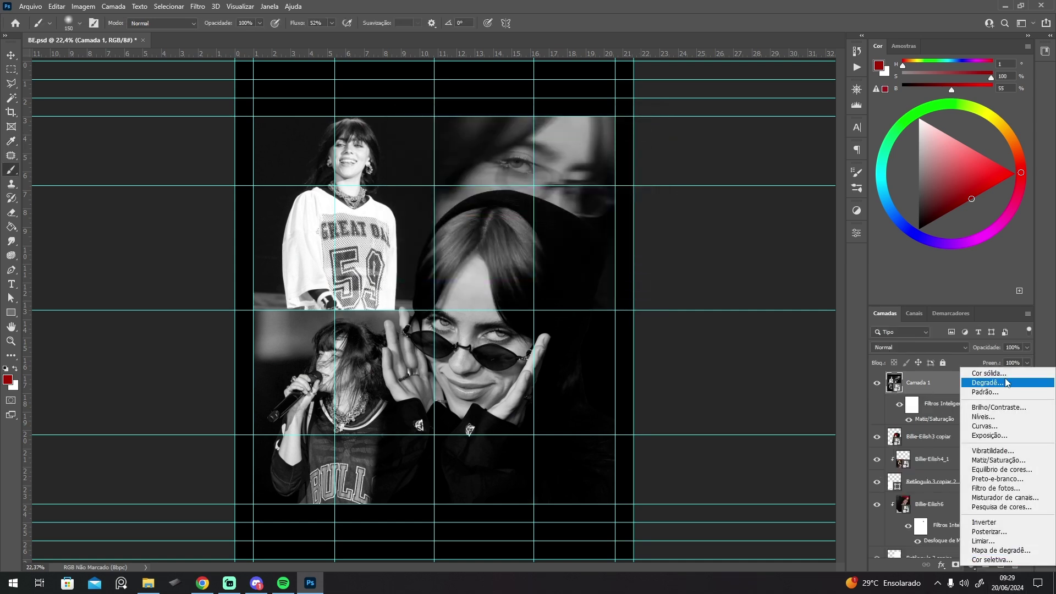
click(1011, 550)
click(759, 266)
click(737, 274)
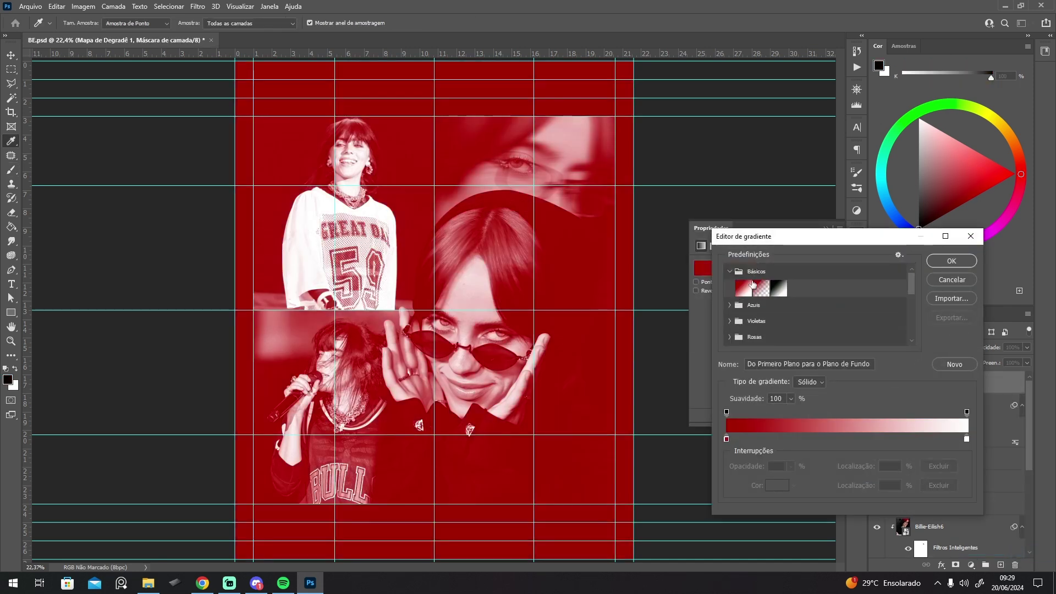
click(776, 288)
click(855, 440)
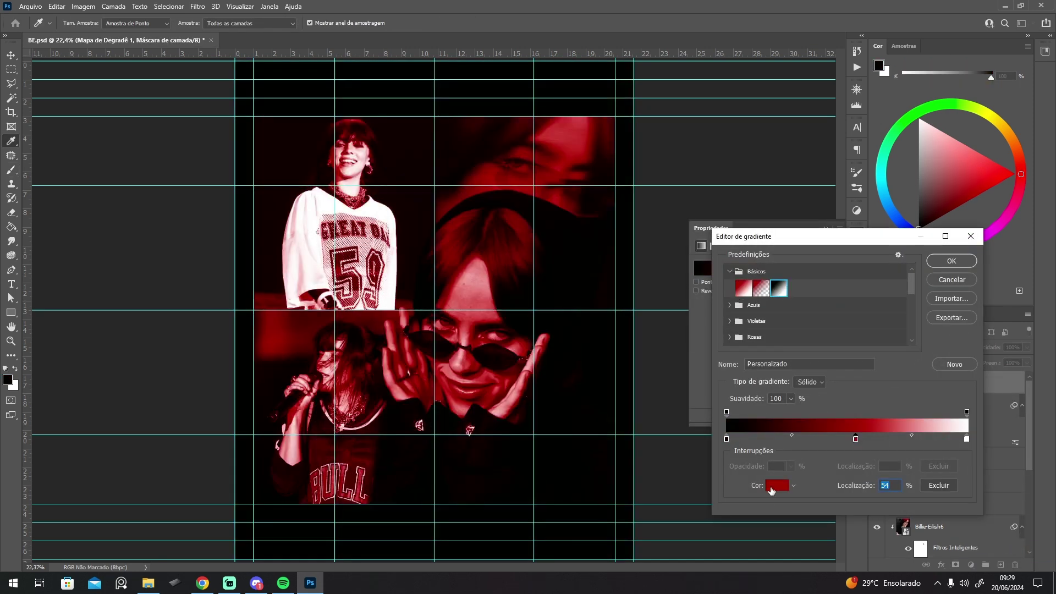
Set the gradient map's middle stop colour to red #b52320 and accept the gradient.
click(776, 485)
drag(772, 167, 795, 187)
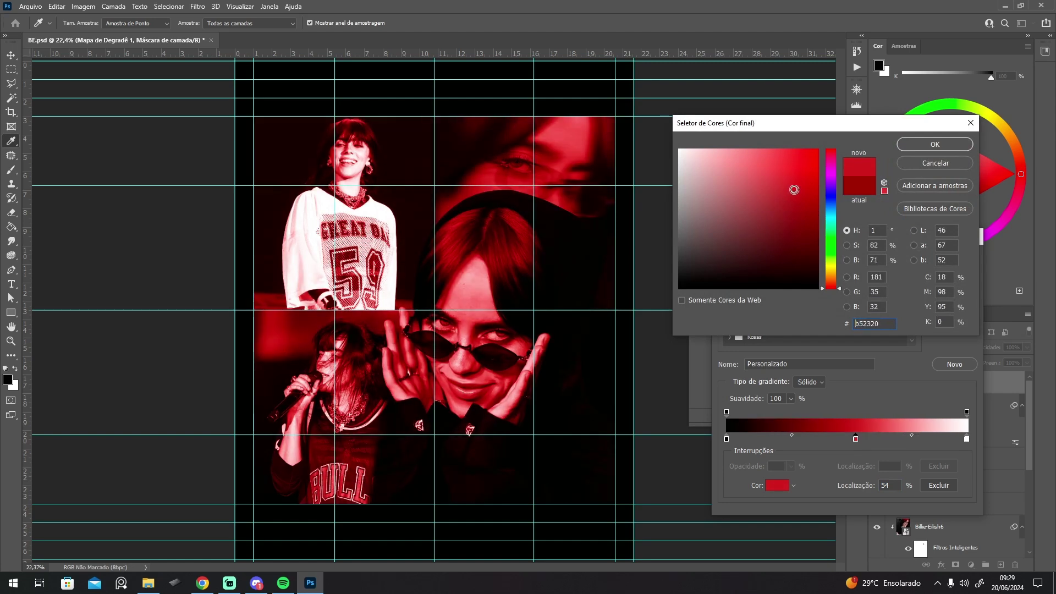
click(929, 144)
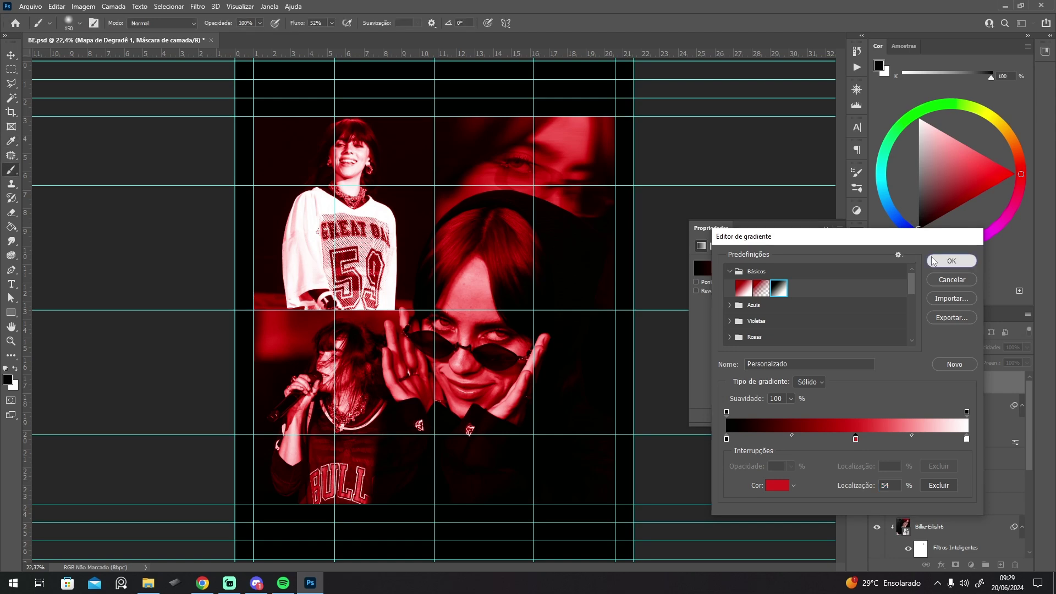
click(950, 259)
click(825, 229)
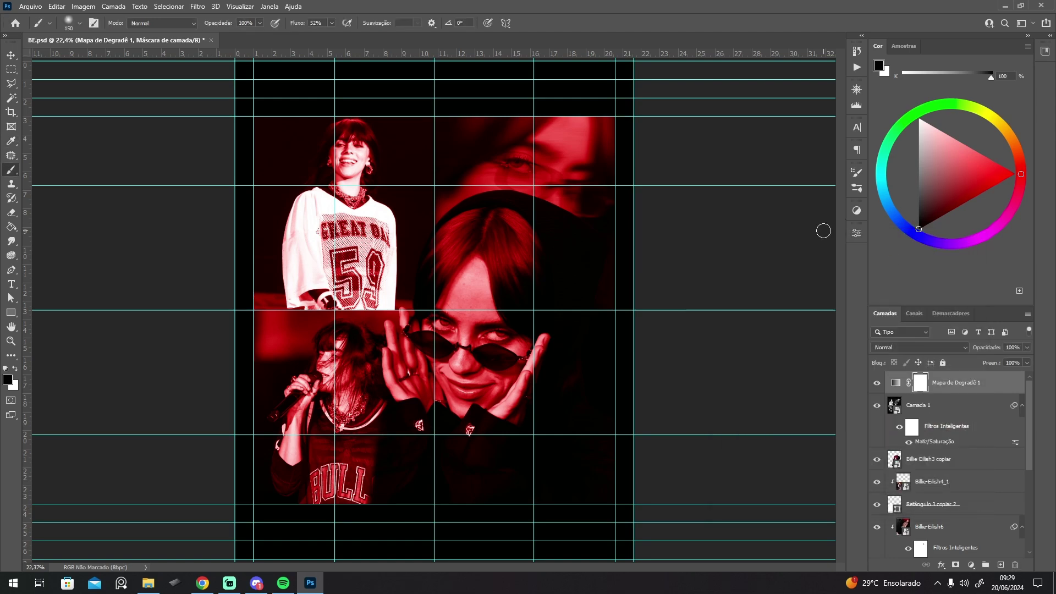
Clip Mapa de Degradê 1 to Camada 1 and make a merged copy of both layers as a smart object.
alt+click(950, 393)
shift+click(952, 405)
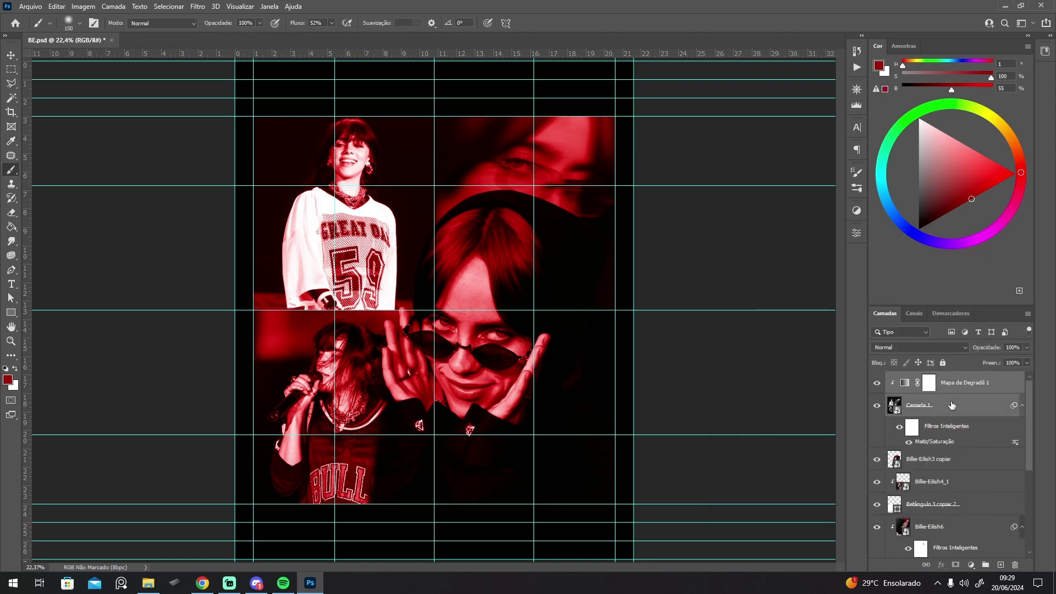
key(ctrl+j)
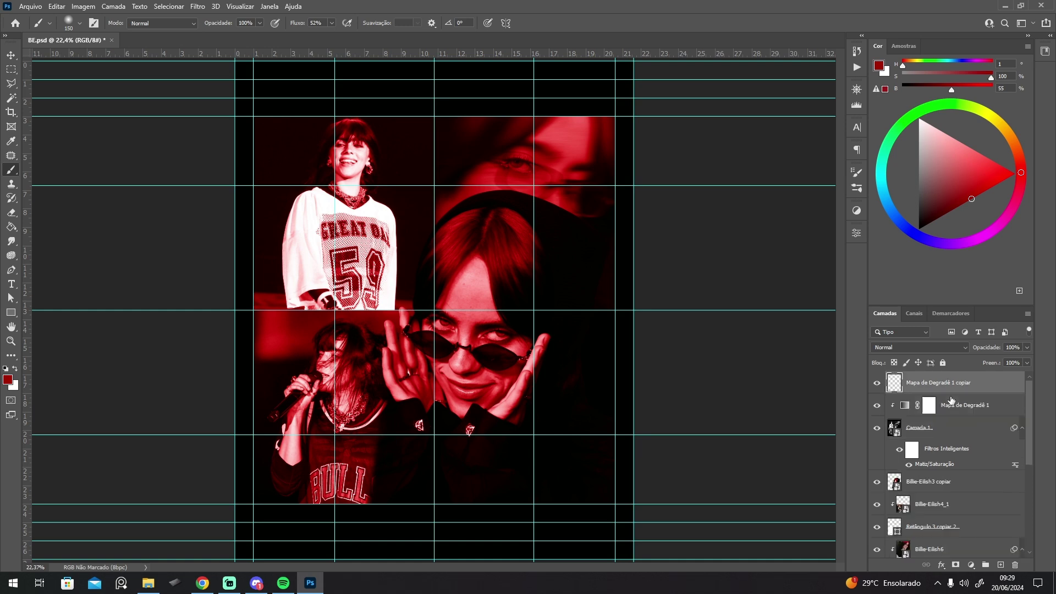
right_click(951, 400)
click(901, 258)
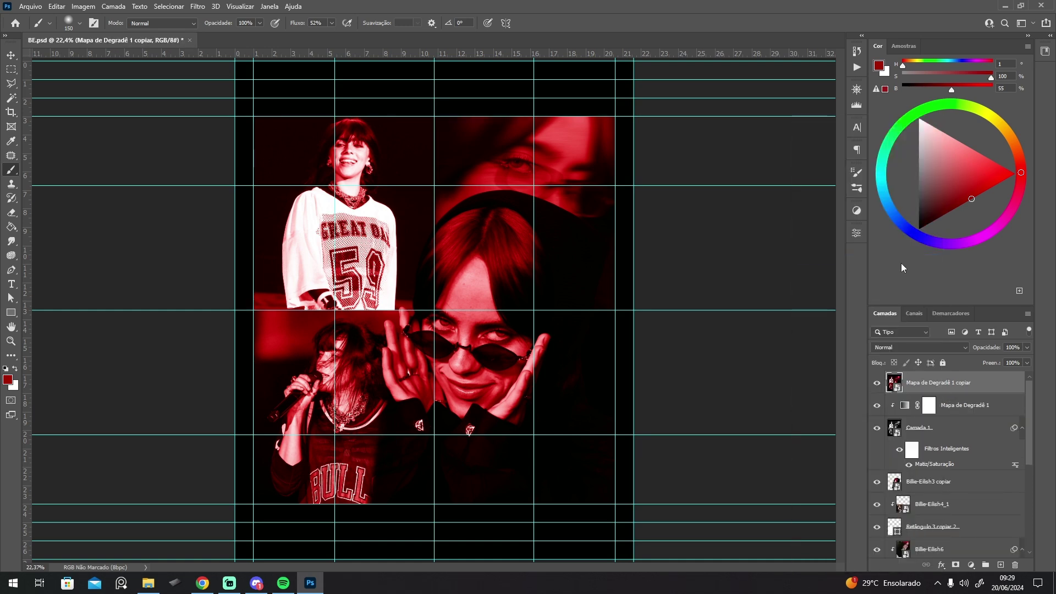
Duplicate Mapa de Degradê 1 copiar, apply a 10-pixel Gaussian Blur to the duplicate and set its blend mode to Clarear.
key(ctrl+j)
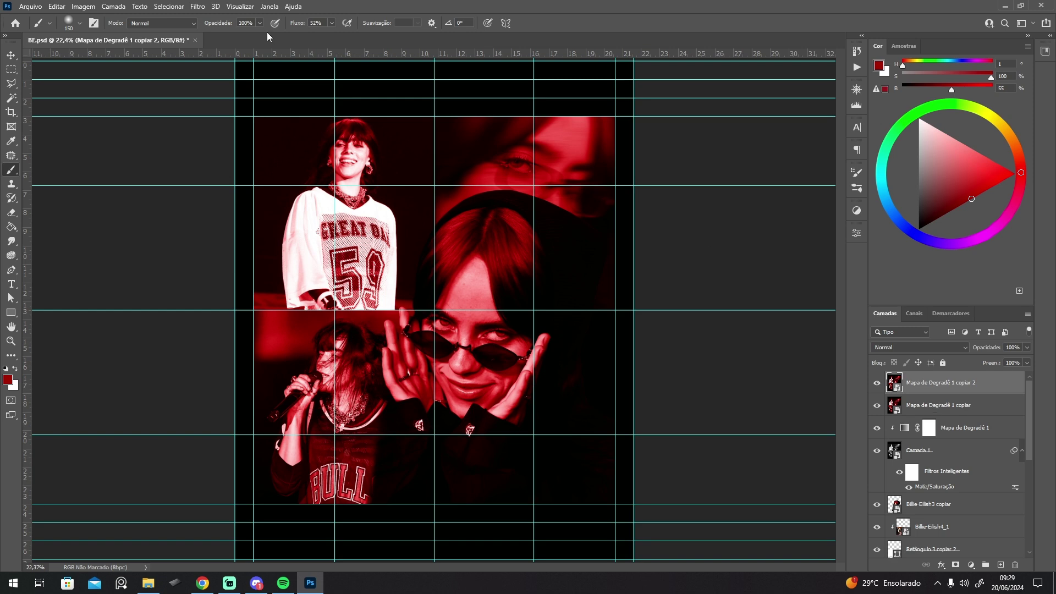
click(198, 6)
mouse_move(227, 149)
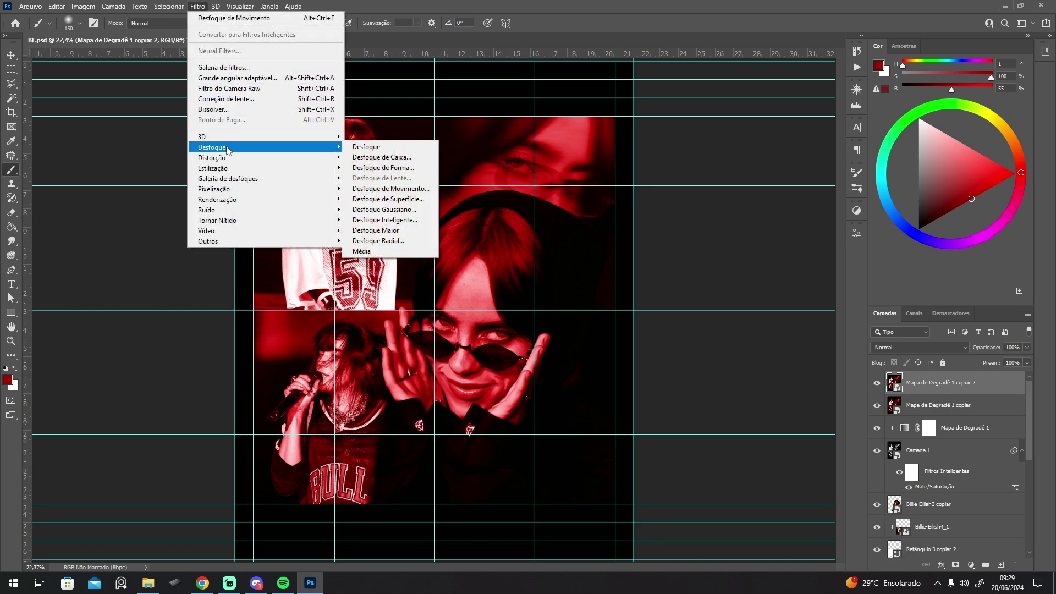
click(390, 211)
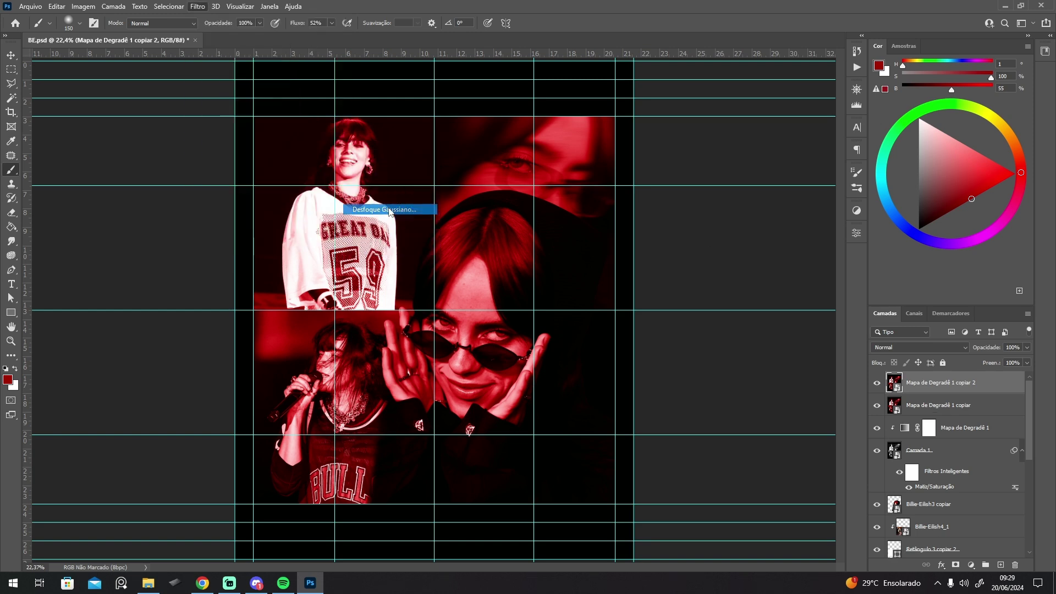
click(962, 136)
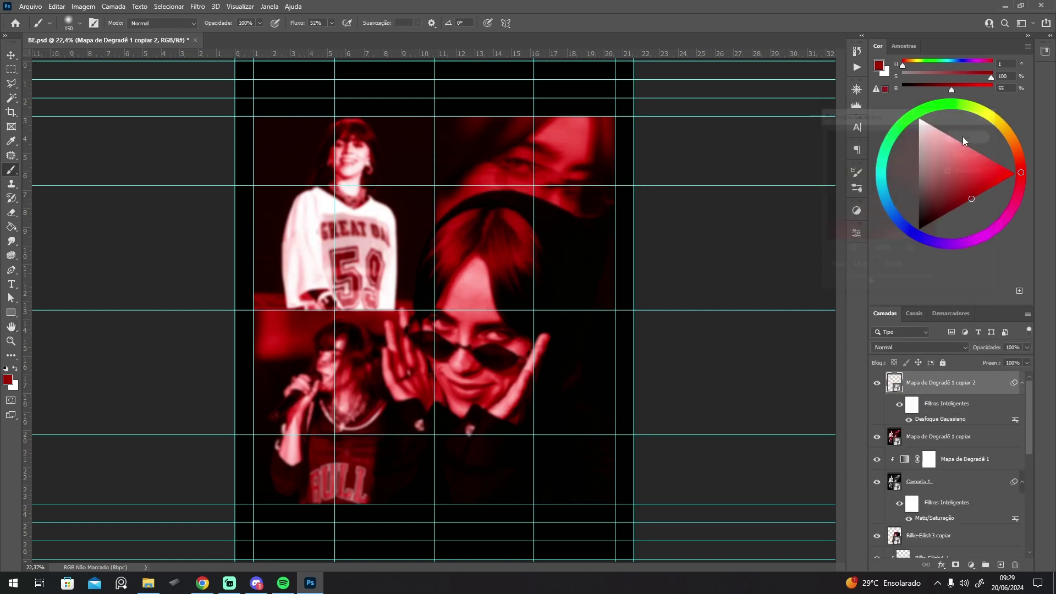
click(919, 347)
click(895, 385)
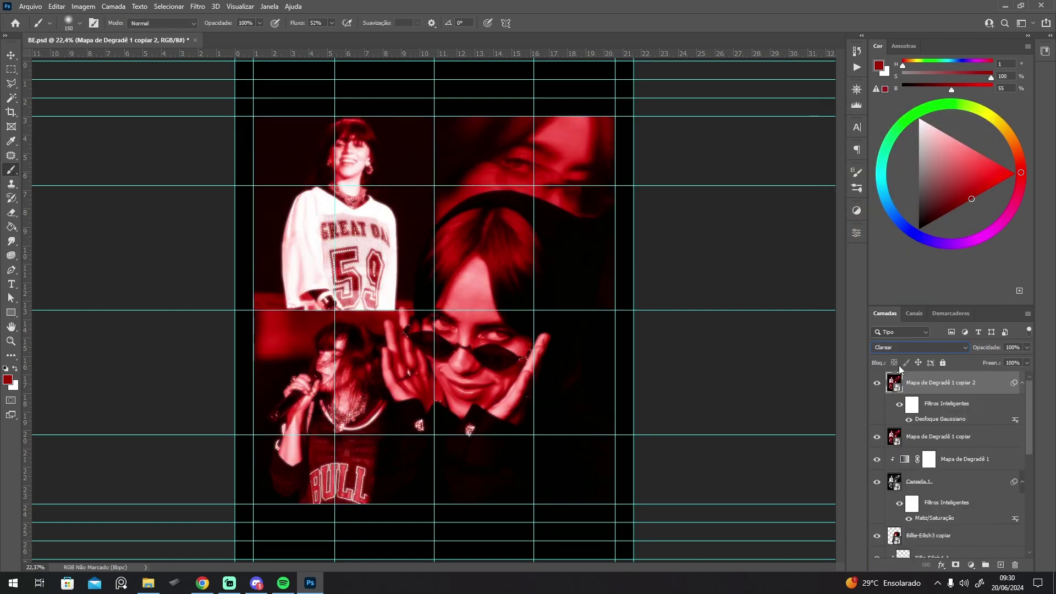
Duplicate the unblurred Mapa de Degradê 1 copiar again and move the new copy above the Gaussian-blurred layer.
click(938, 435)
key(ctrl+j)
drag(938, 435, 936, 380)
click(200, 6)
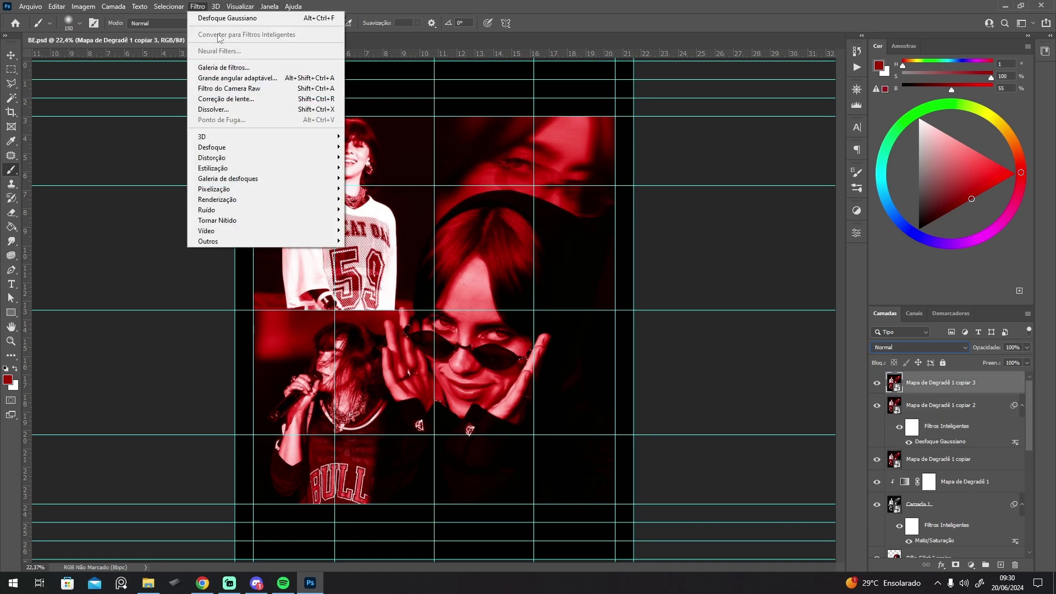
mouse_move(284, 147)
click(409, 199)
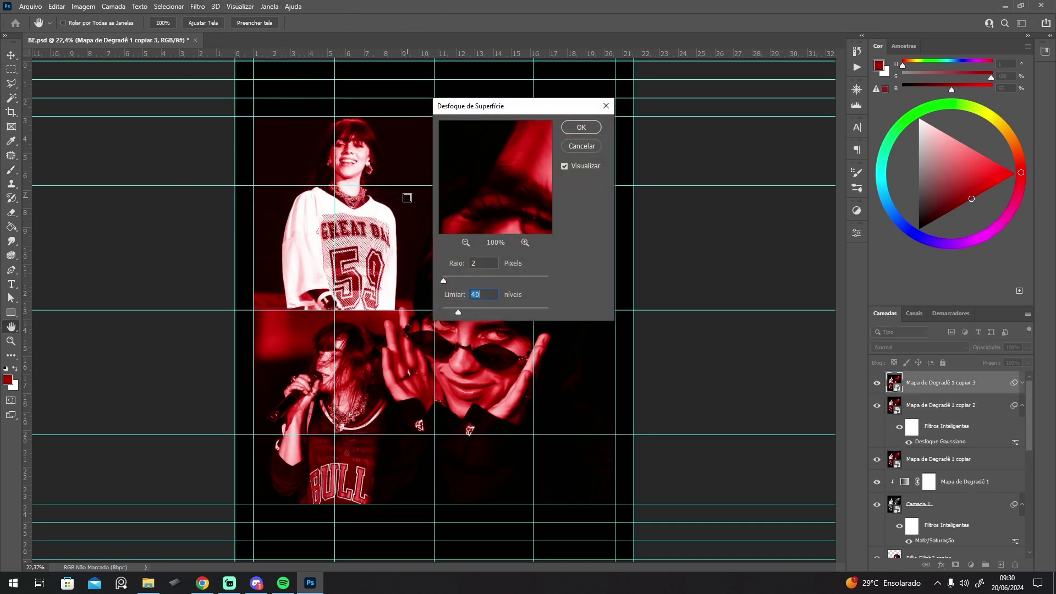
click(573, 151)
click(197, 6)
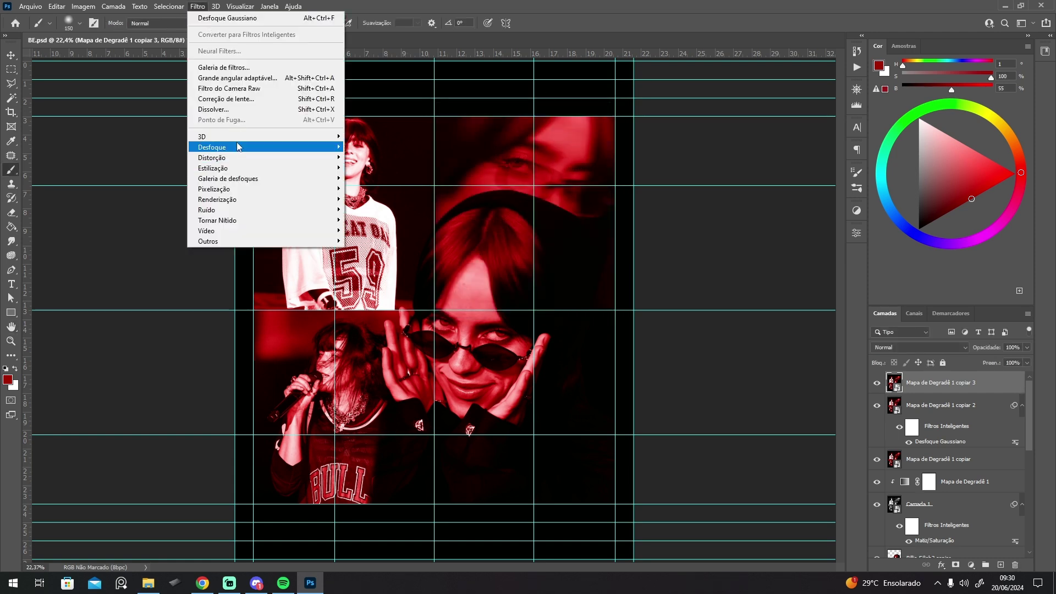
mouse_move(330, 147)
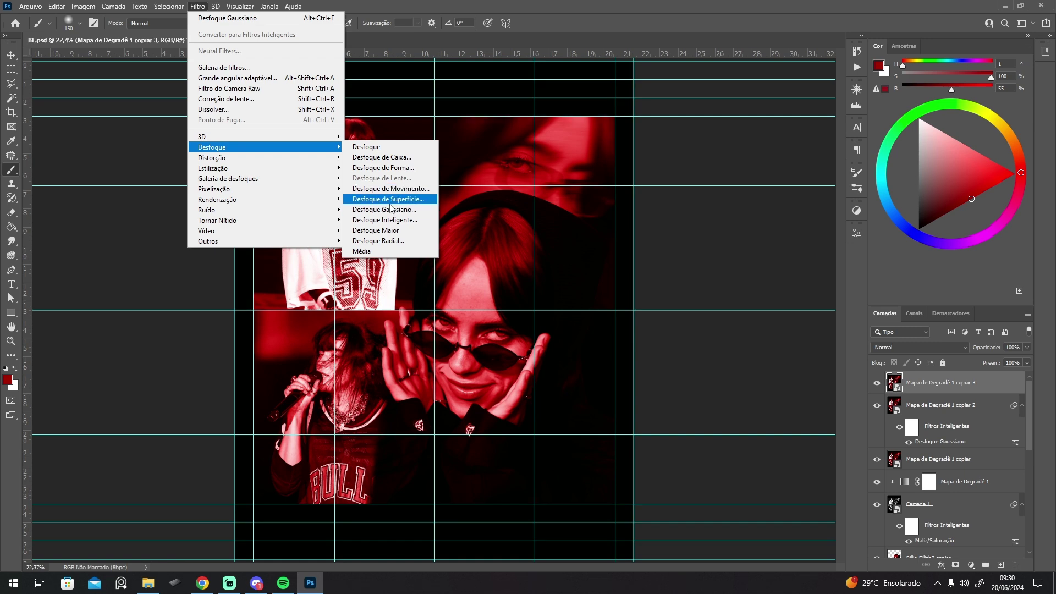
click(392, 209)
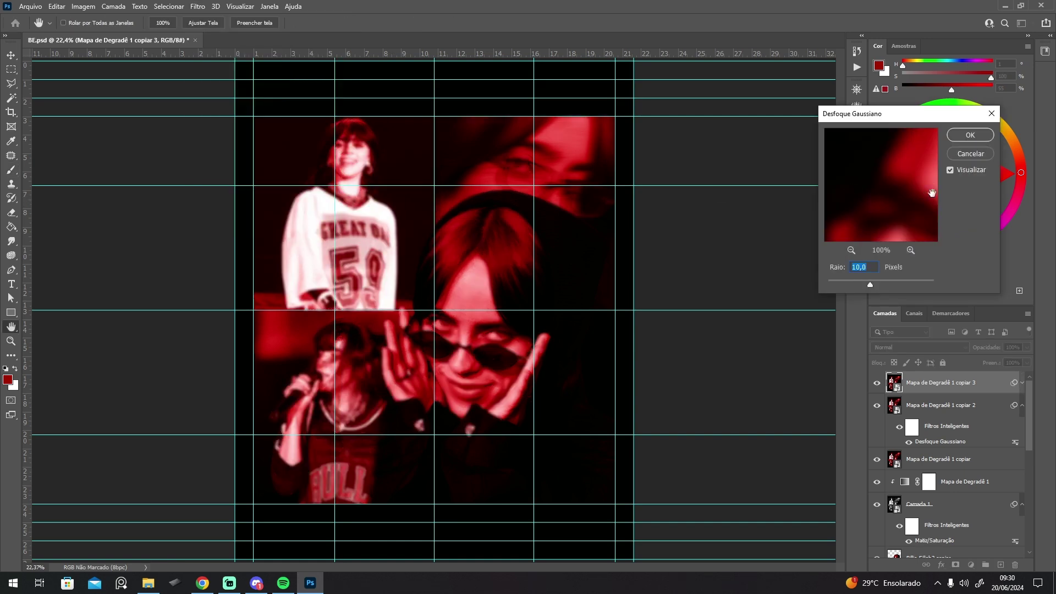
click(962, 154)
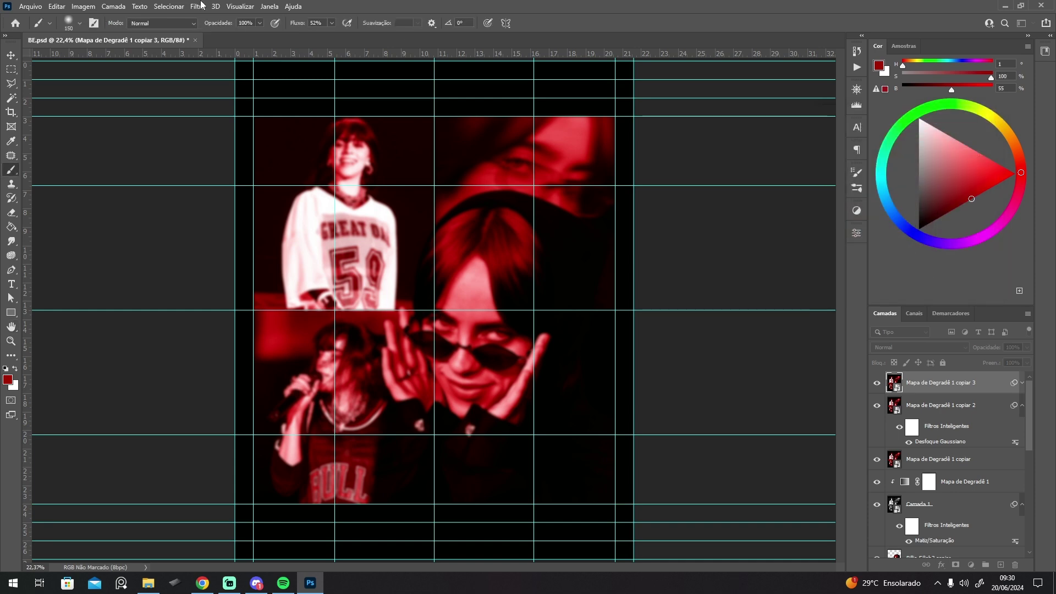
Apply a Motion Blur to Mapa de Degradê 1 copiar 3 with an angle of 0° and a distance of 80 pixels.
click(199, 7)
mouse_move(222, 147)
click(382, 189)
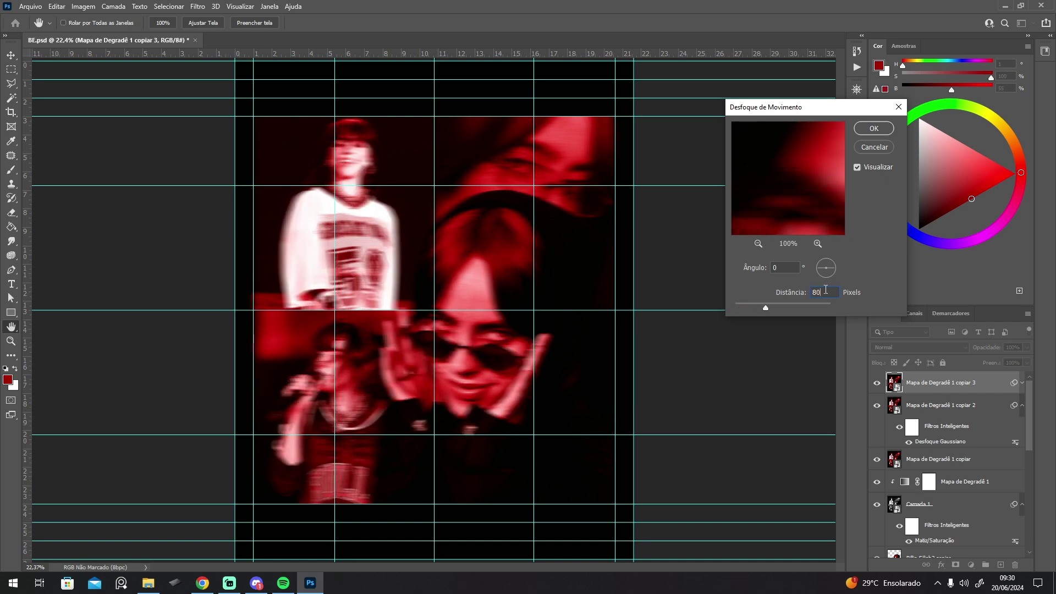
click(872, 128)
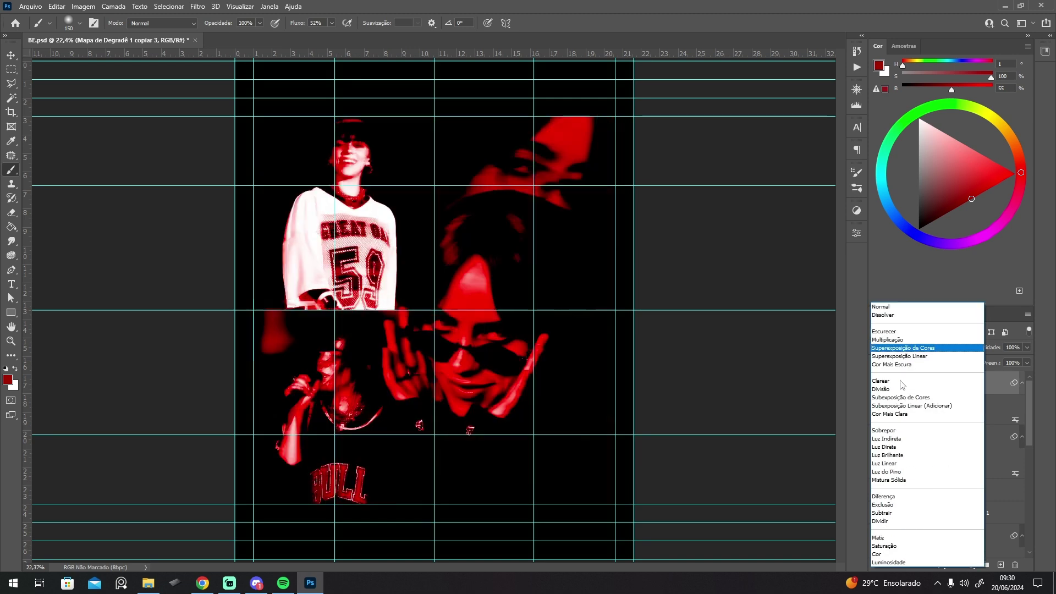
Set Mapa de Degradê 1 copiar 3 to the Clarear blend mode and group it with Mapa de Degradê 1 copiar 2 and copiar.
click(888, 381)
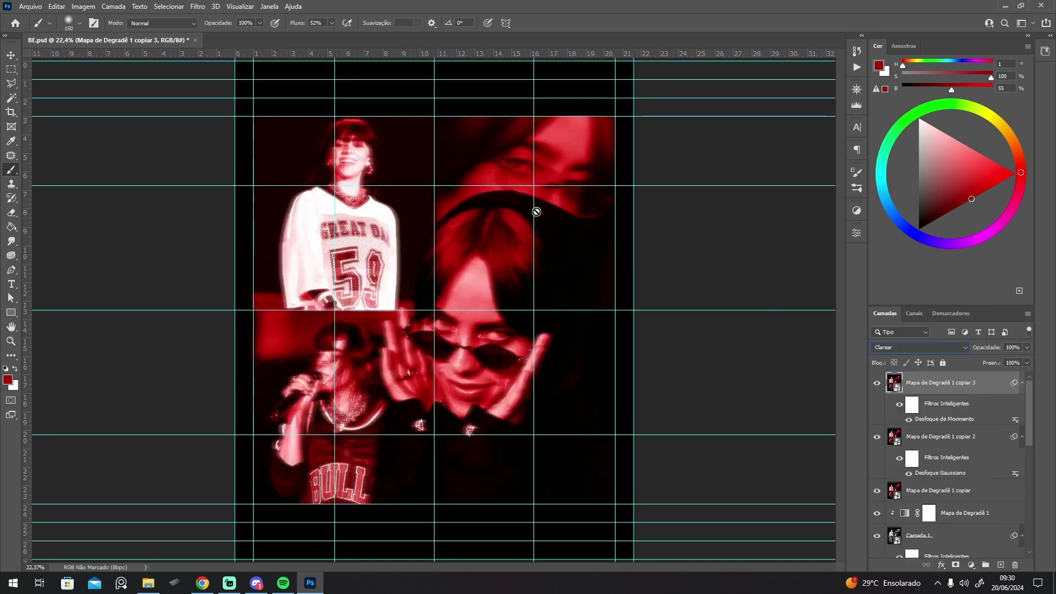
shift+click(940, 437)
shift+click(939, 492)
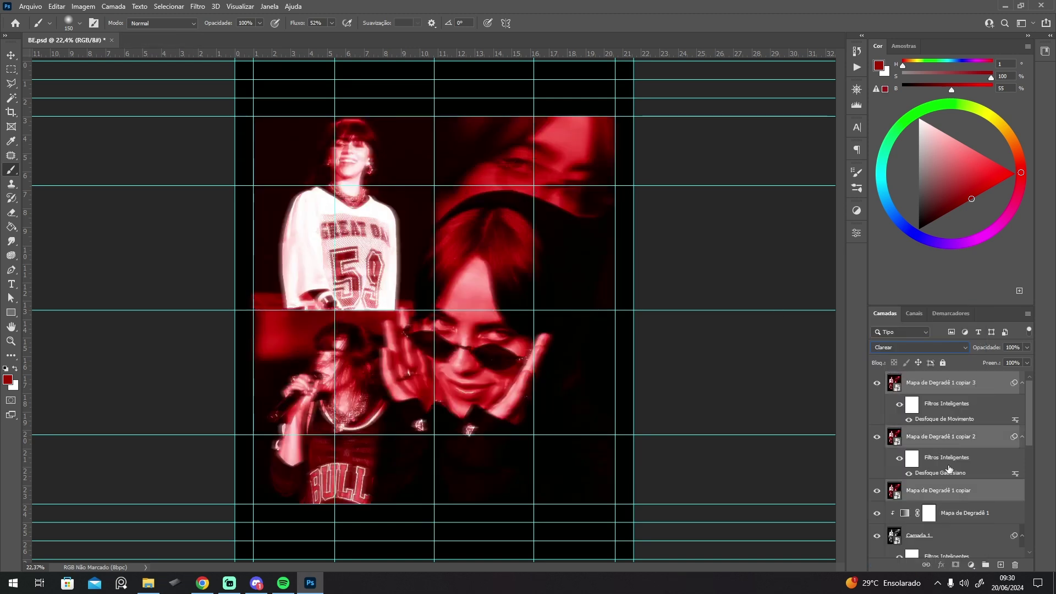
key(ctrl+g)
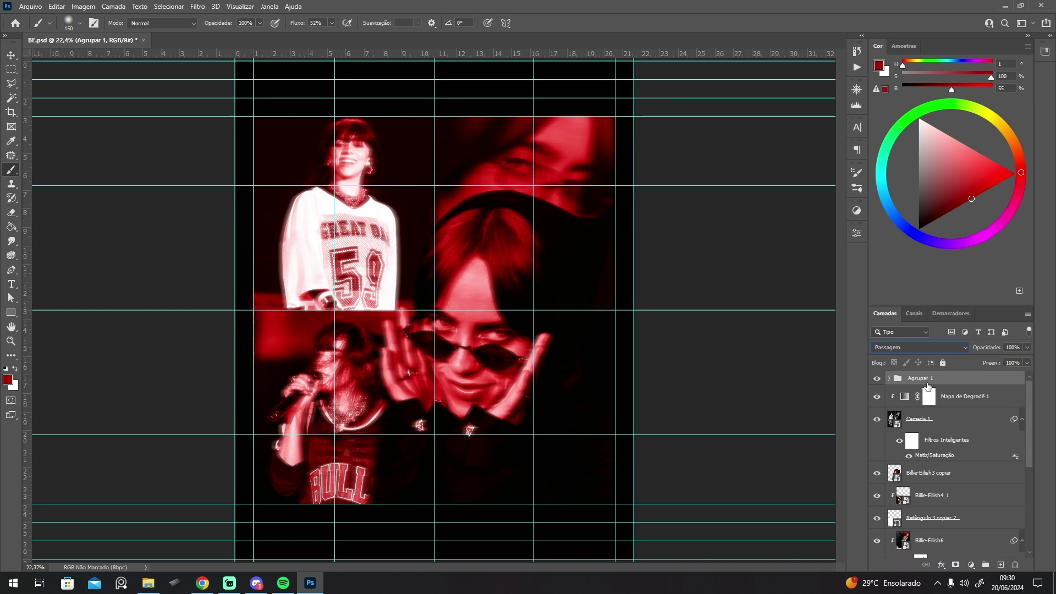
Duplicate the unblurred Mapa de Degradê 1 copiar from Agrupar 1 and place the duplicate above the group.
click(889, 378)
click(953, 505)
key(ctrl+j)
drag(953, 504, 939, 372)
click(890, 402)
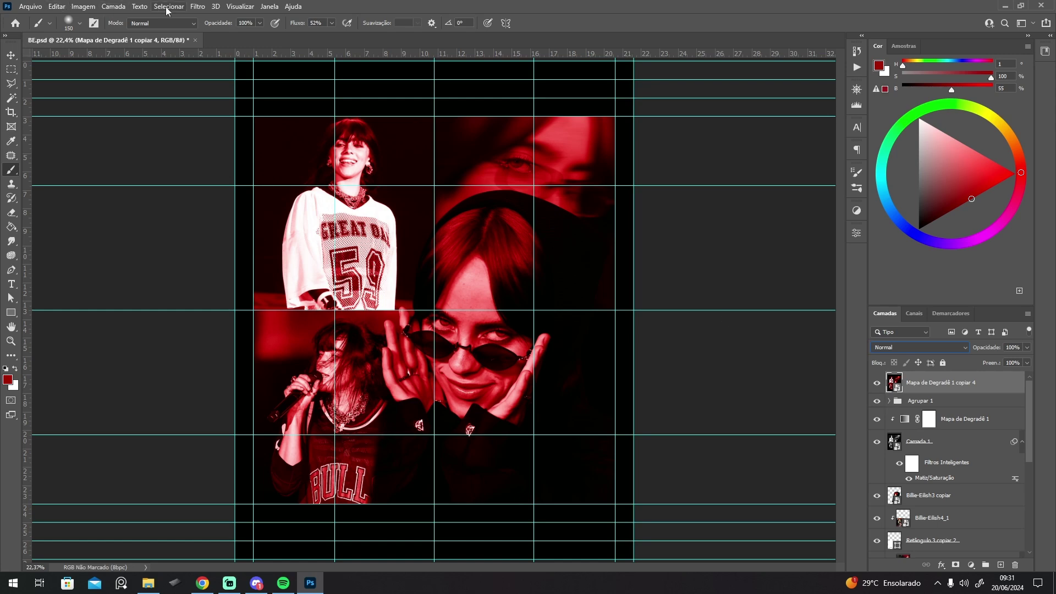
Apply the Meio-Tom em Cores filter to Mapa de Degradê 1 copiar 4 with an 8-pixel maximum radius, and set its blend mode to Luz Indireta.
click(195, 7)
mouse_move(308, 189)
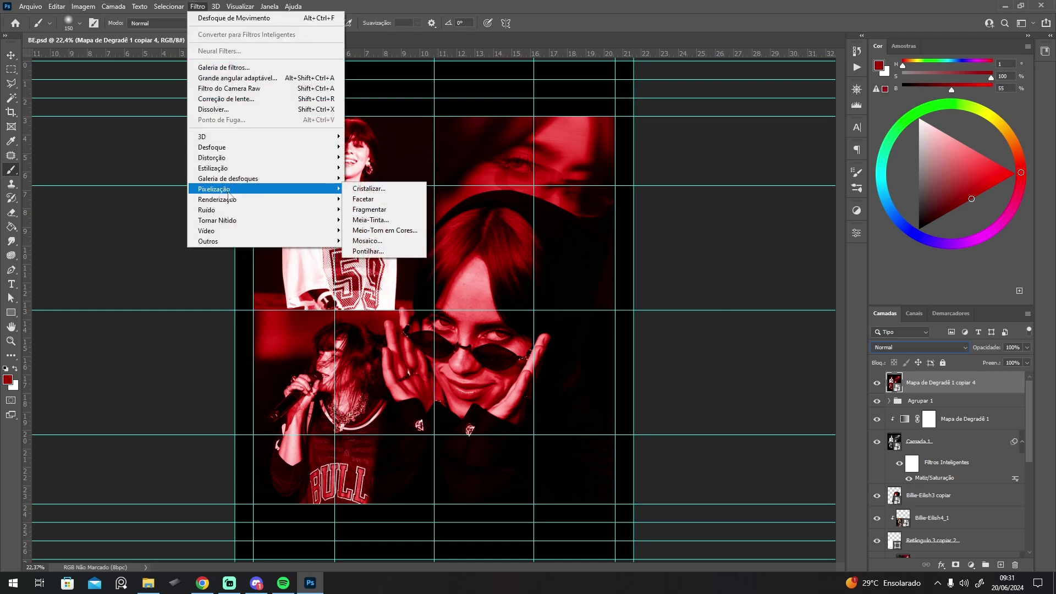
click(375, 231)
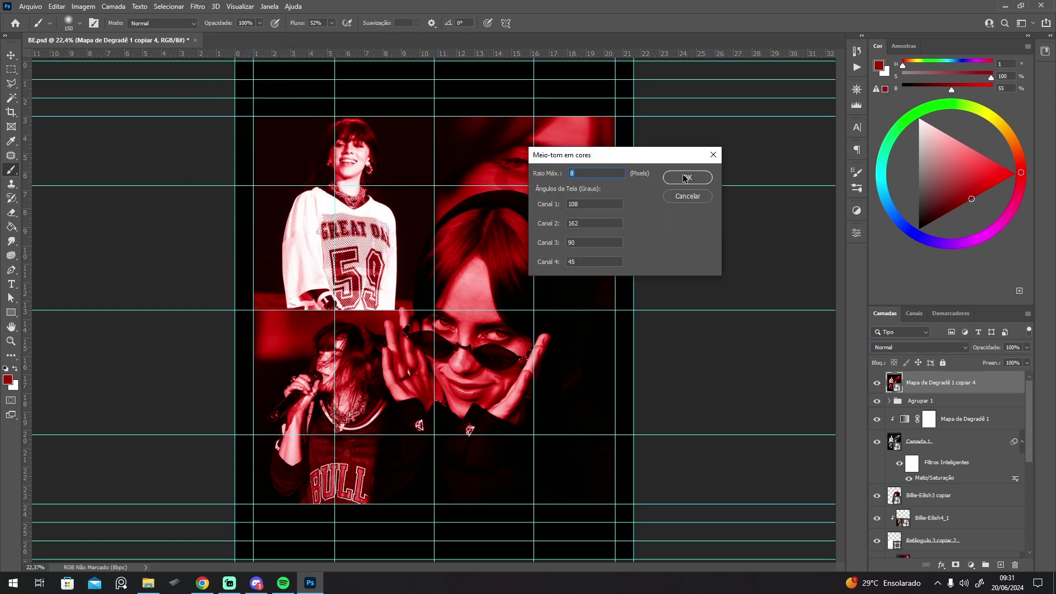
click(684, 174)
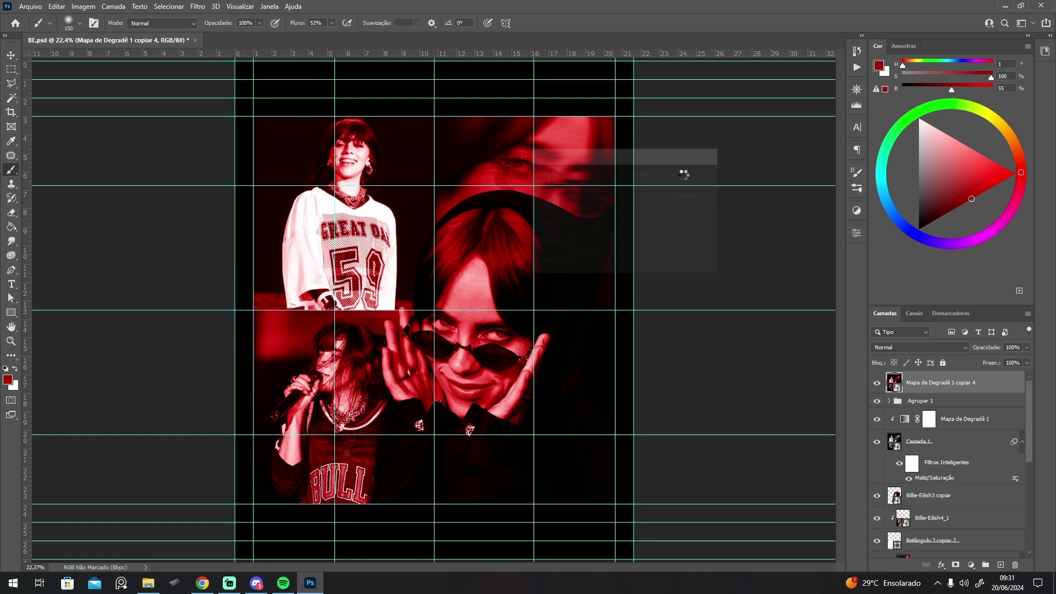
click(921, 347)
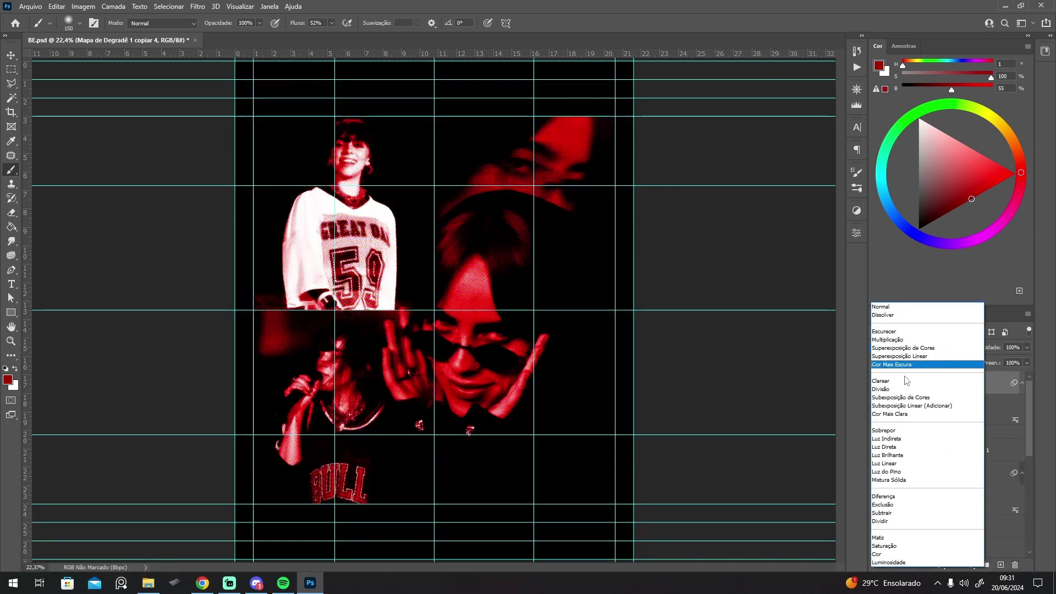
click(891, 439)
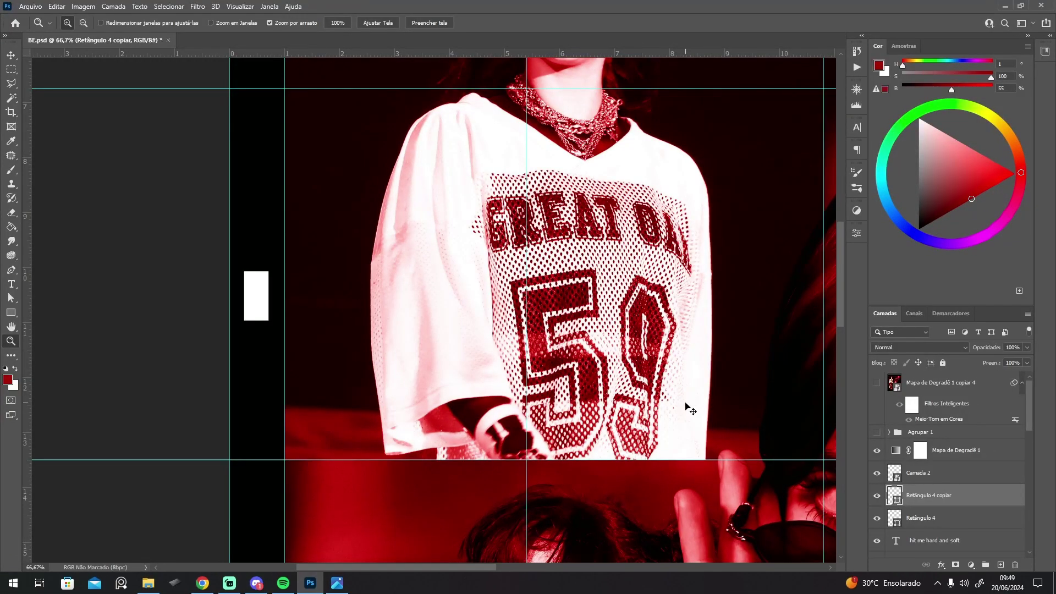
Move Retângulo 4 and Retângulo 4 copiar together into the poster's black header, between the BILLIE title and the star.
key(ctrl+0)
click(263, 241)
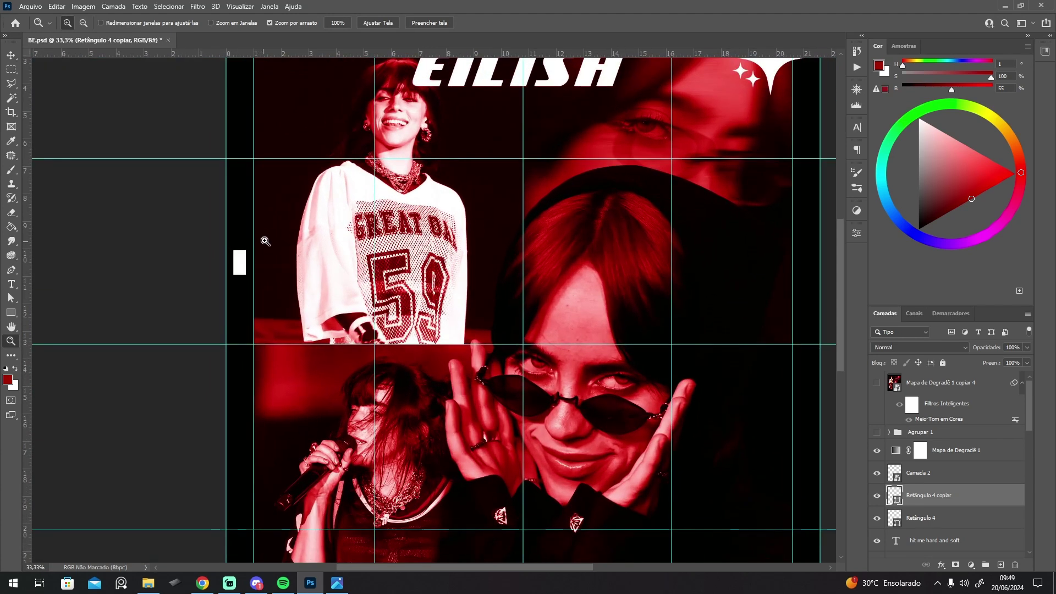
drag(265, 241, 466, 196)
ctrl+click(919, 521)
key(ctrl+t)
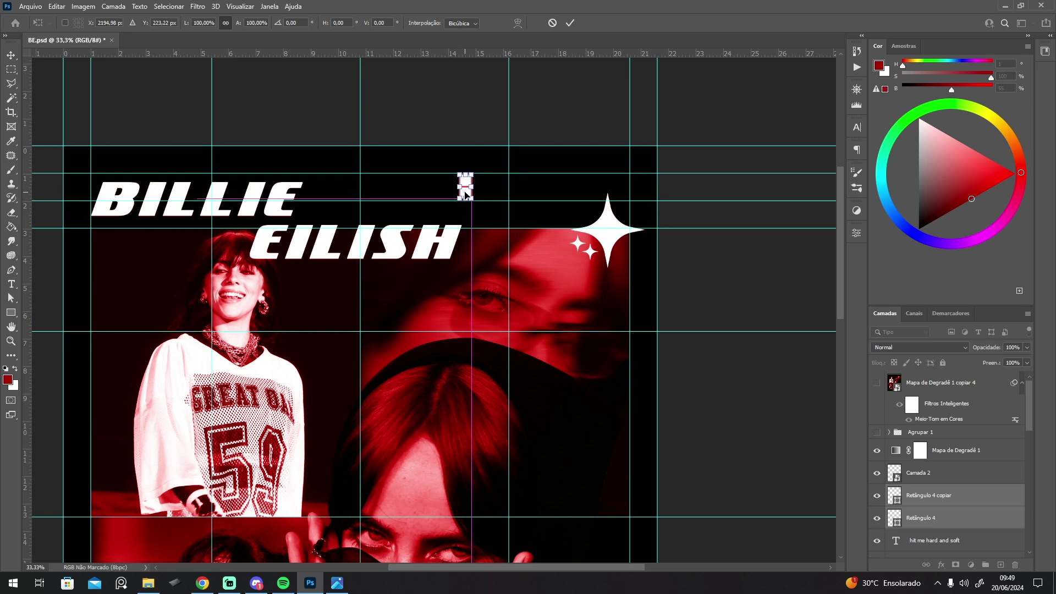
key(Return)
Change the fill of Retângulo 4 copiar, the lower square in the header, to the recently used red.
click(461, 191)
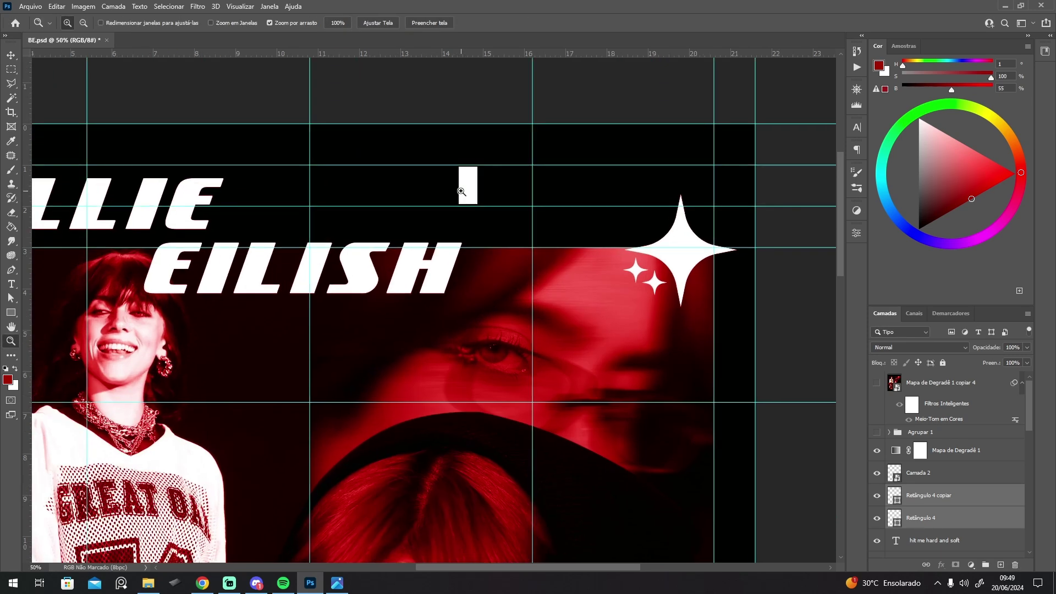
click(952, 497)
click(856, 233)
click(759, 344)
click(715, 400)
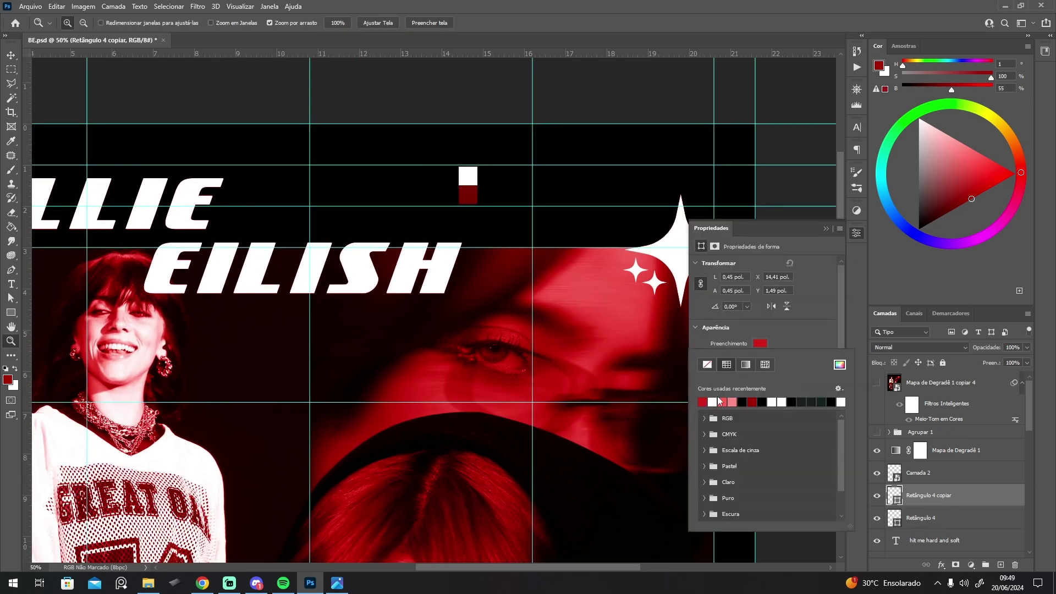
click(826, 228)
Change the fill of Retângulo 4, the upper square in the header, to black.
click(930, 516)
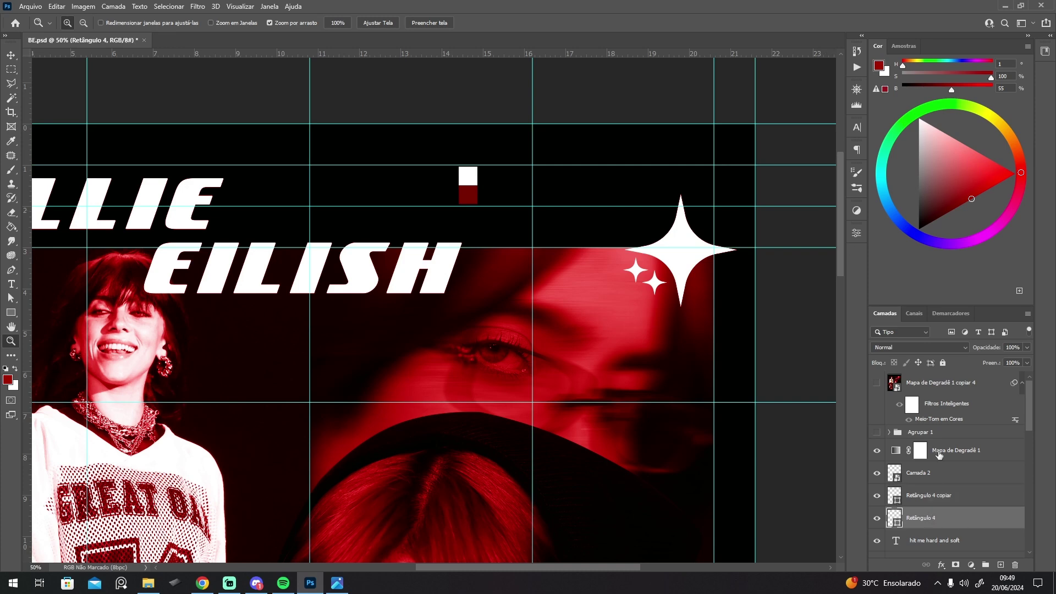
click(856, 232)
click(856, 231)
click(856, 235)
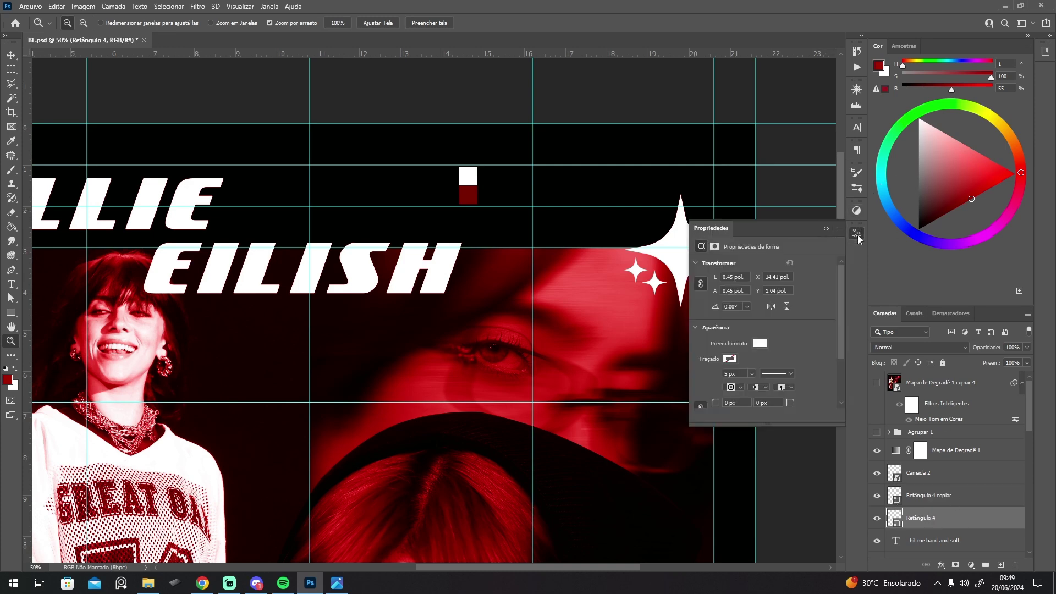
click(761, 345)
click(746, 401)
click(826, 228)
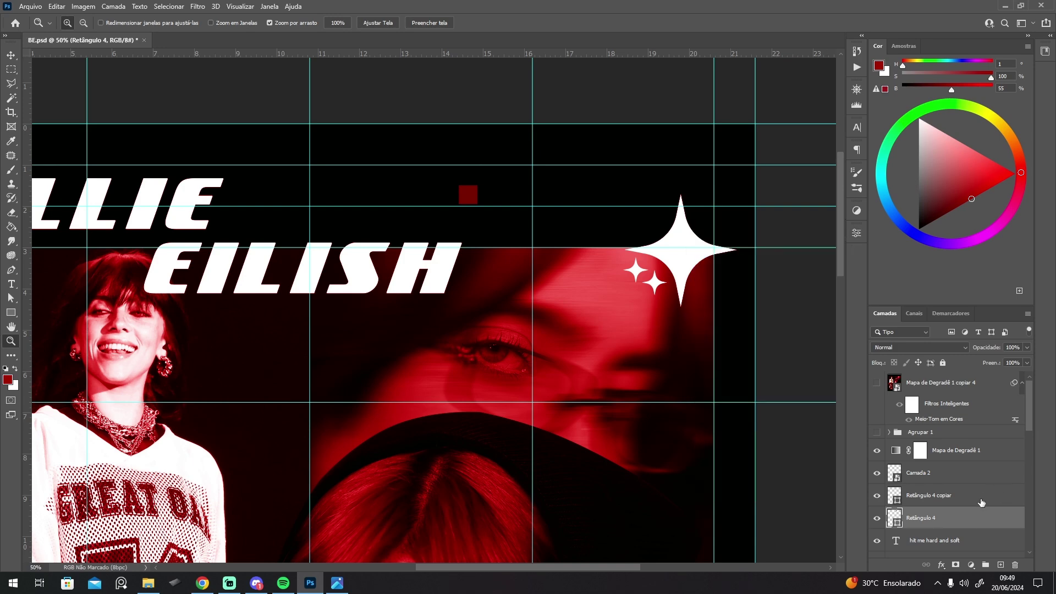
Give Retângulo 4 a white stroke aligned to the inside of the shape.
click(981, 501)
click(935, 517)
click(856, 233)
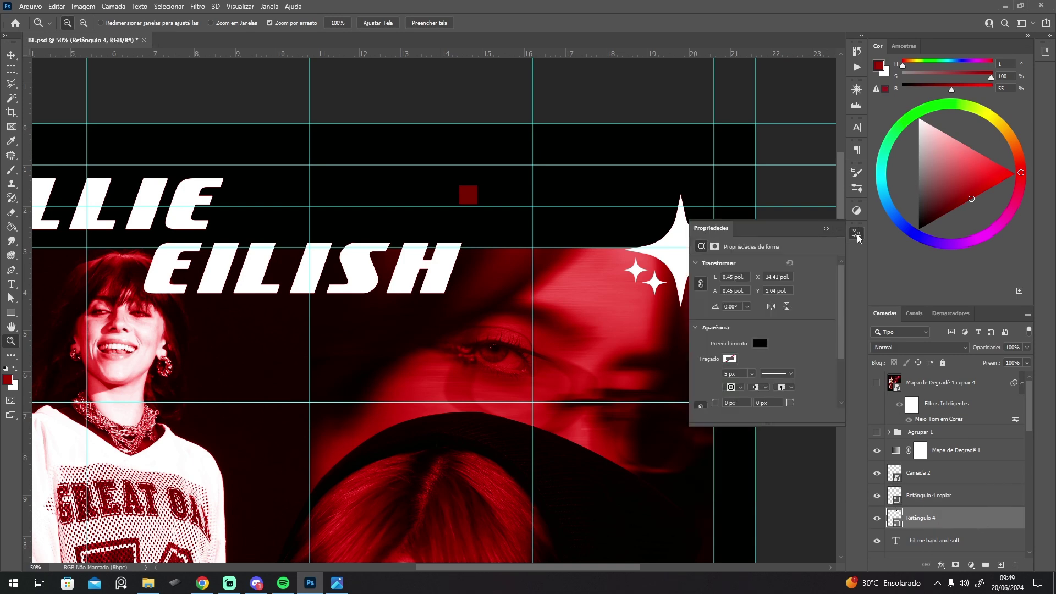
click(730, 358)
click(721, 416)
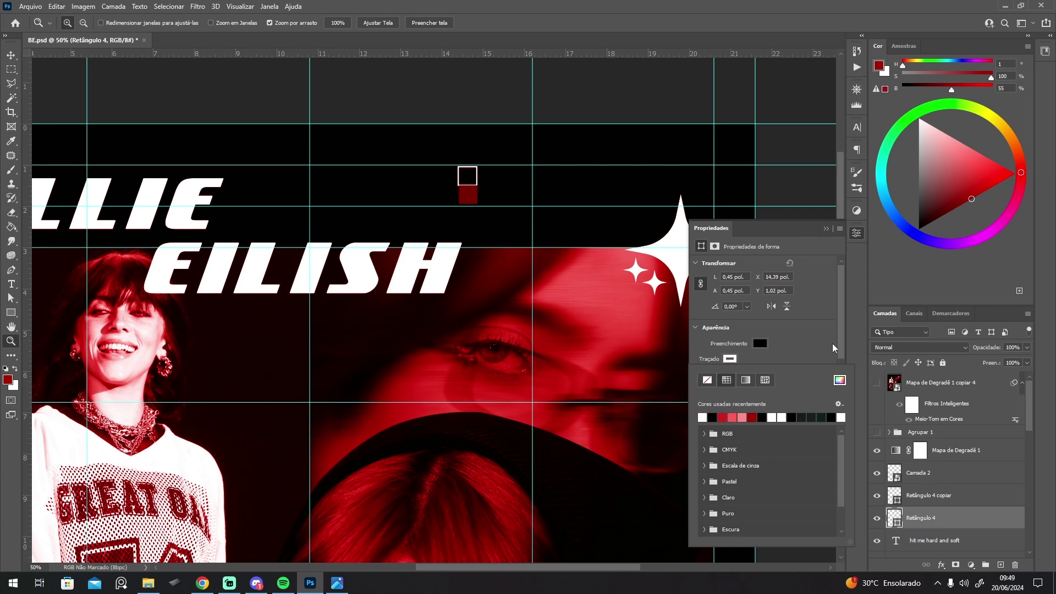
drag(839, 341, 839, 370)
click(742, 337)
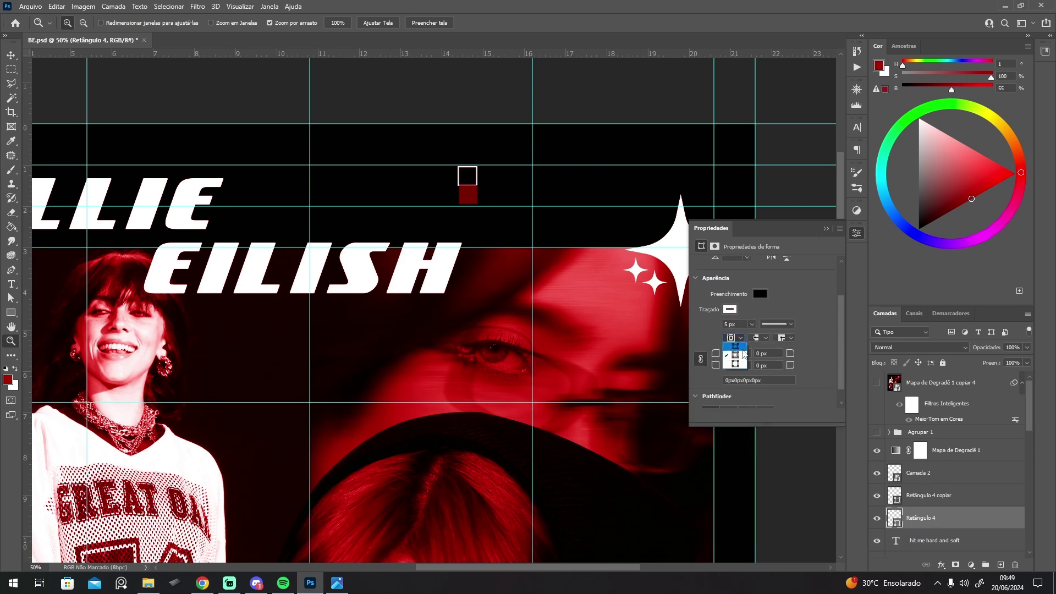
click(742, 348)
click(825, 229)
click(11, 55)
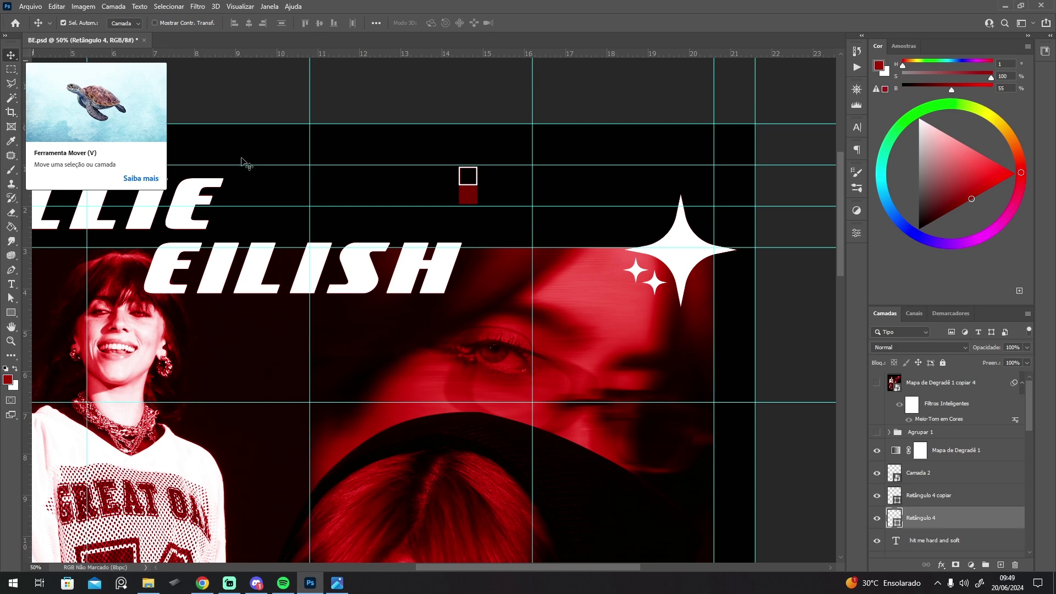
click(937, 478)
click(954, 451)
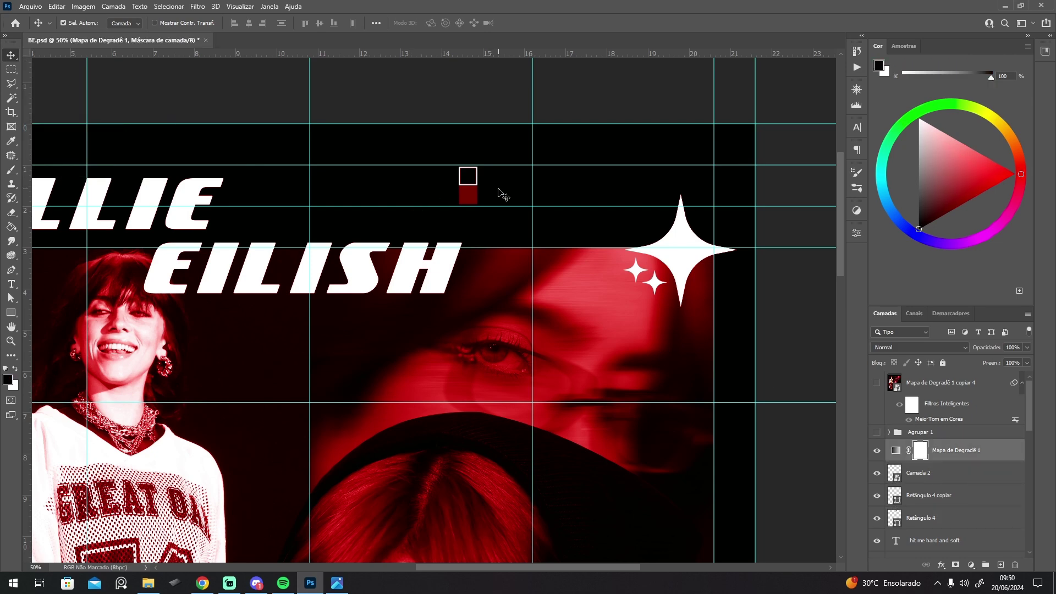
click(503, 195)
key(z)
click(480, 190)
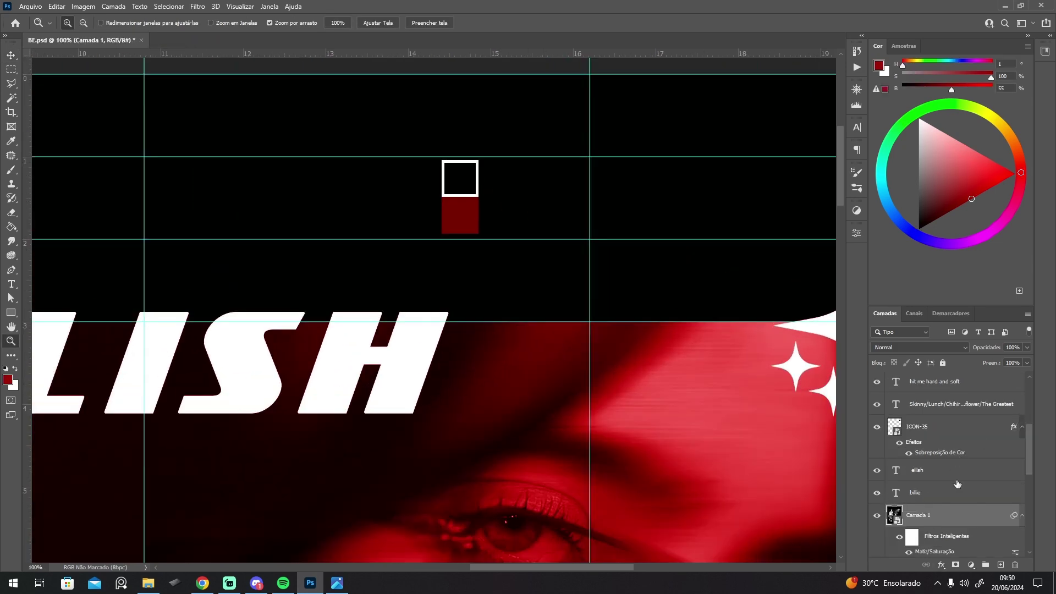
click(956, 479)
drag(1027, 437, 1030, 390)
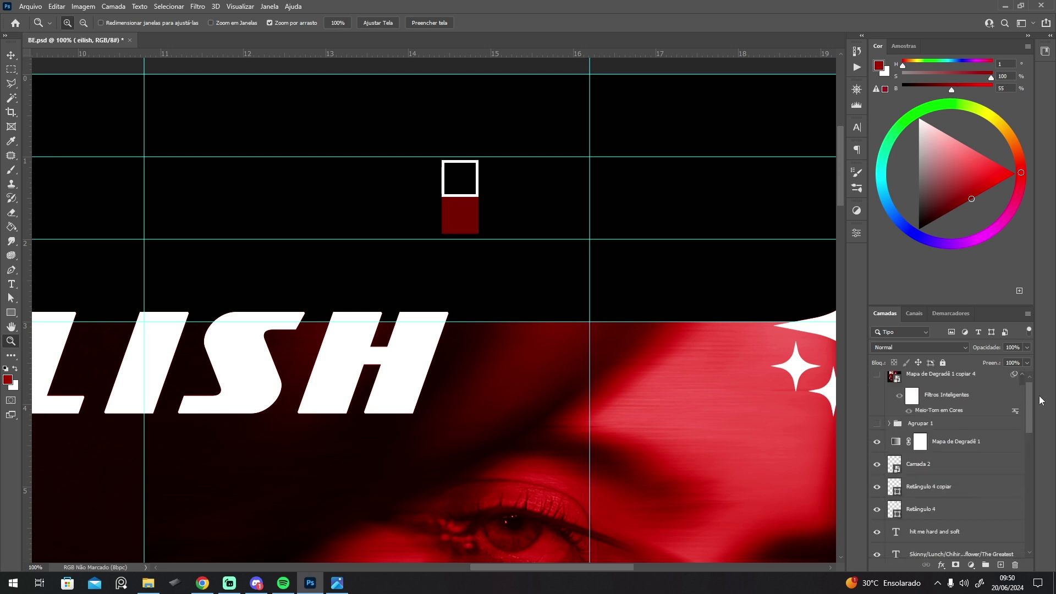
Try to duplicate Retângulo 4 and Retângulo 4 copiar and merge the duplicates into one shape layer.
click(937, 490)
shift+click(936, 517)
key(ctrl+j)
key(ctrl+e)
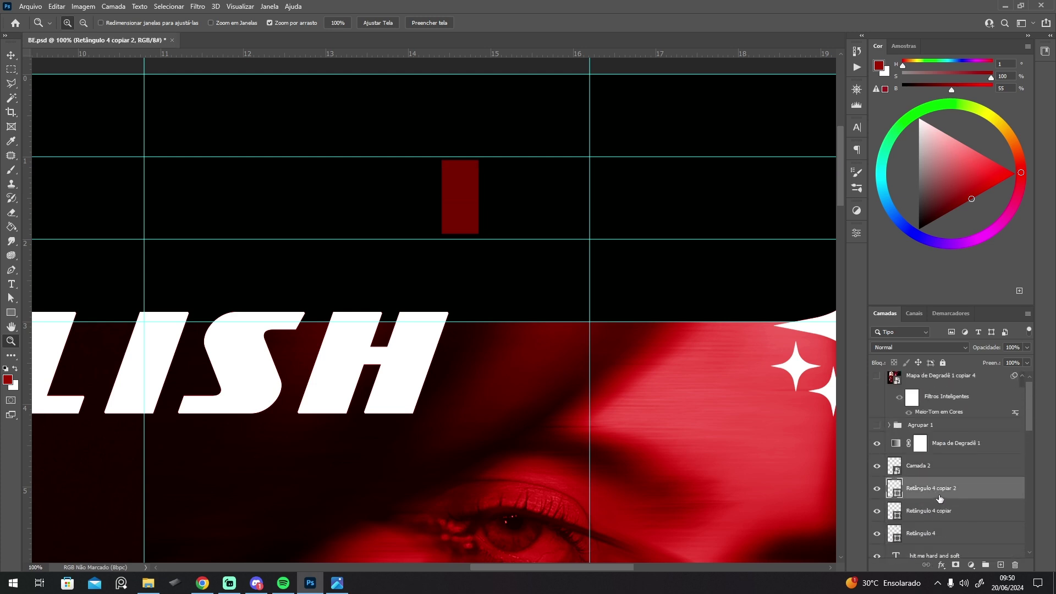
Undo the merge and the duplication of the two header squares.
key(ctrl+z)
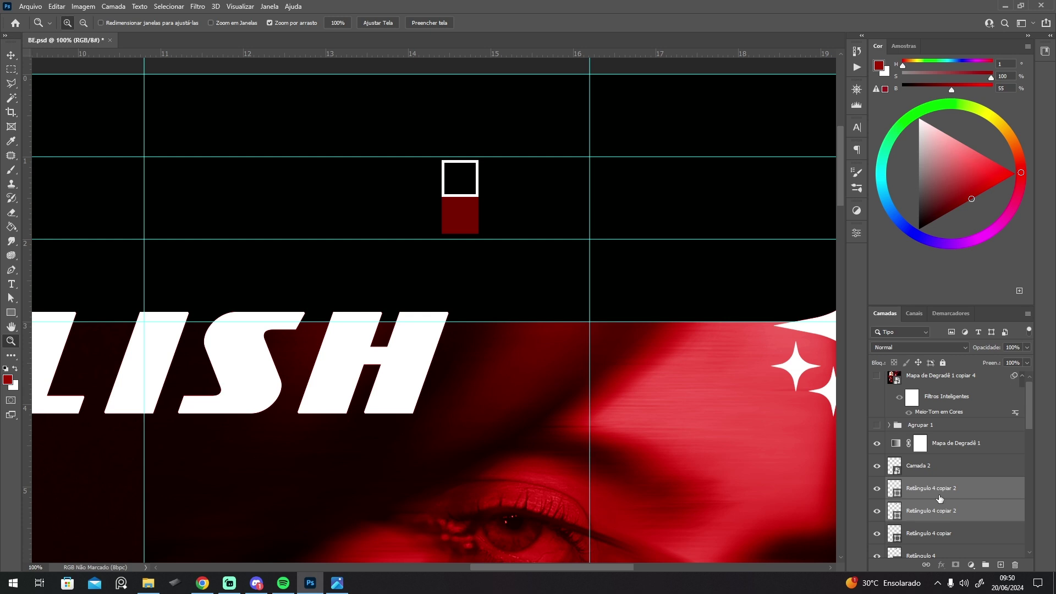
key(ctrl+z)
key(ctrl+shift+z)
key(ctrl+z)
click(876, 491)
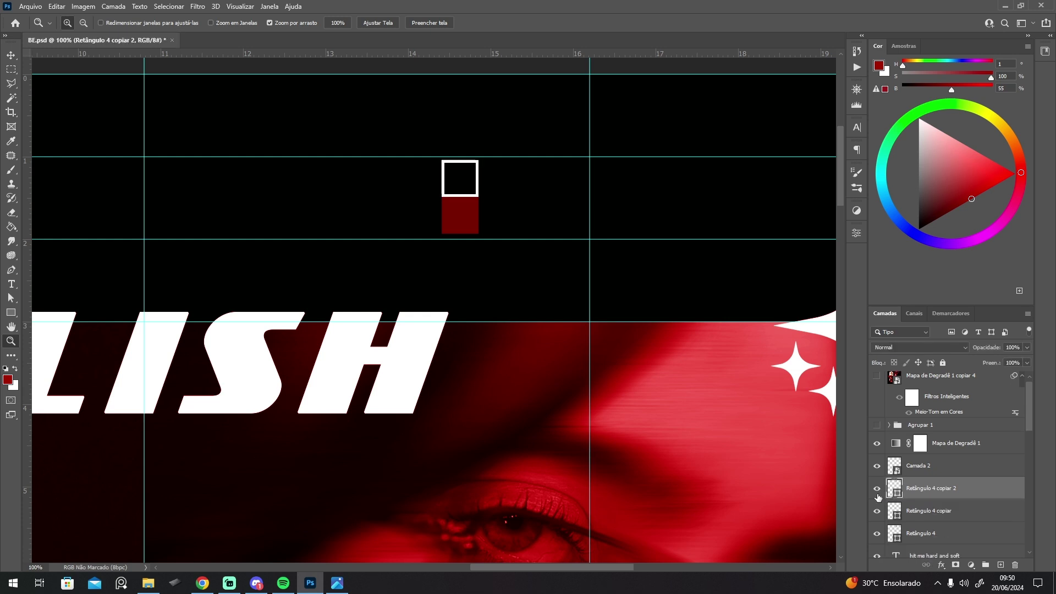
click(877, 491)
key(ctrl+z)
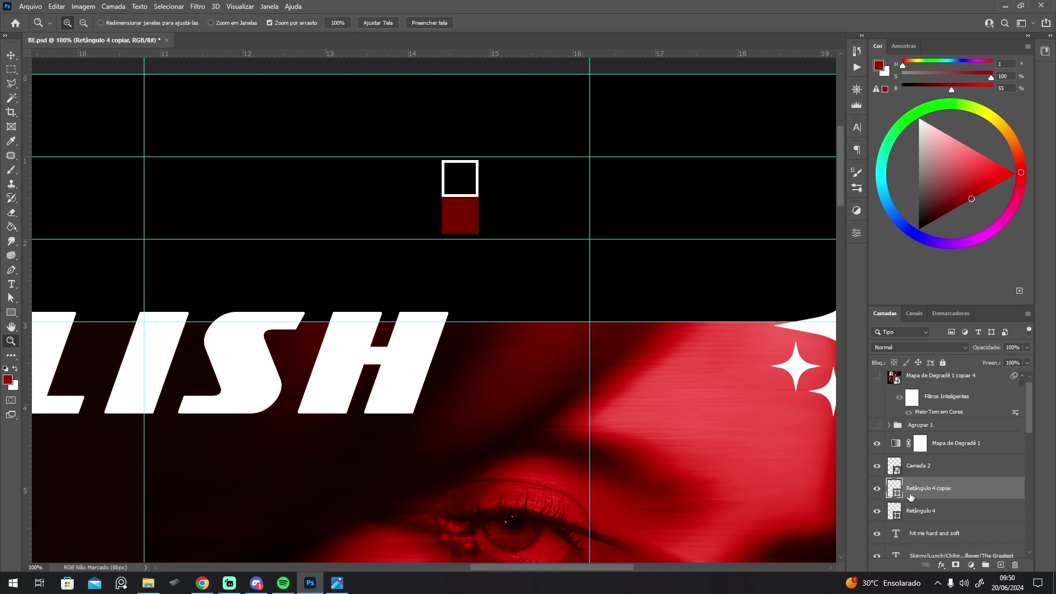
Try a black fill on Retângulo 4 copiar and undo it.
click(856, 232)
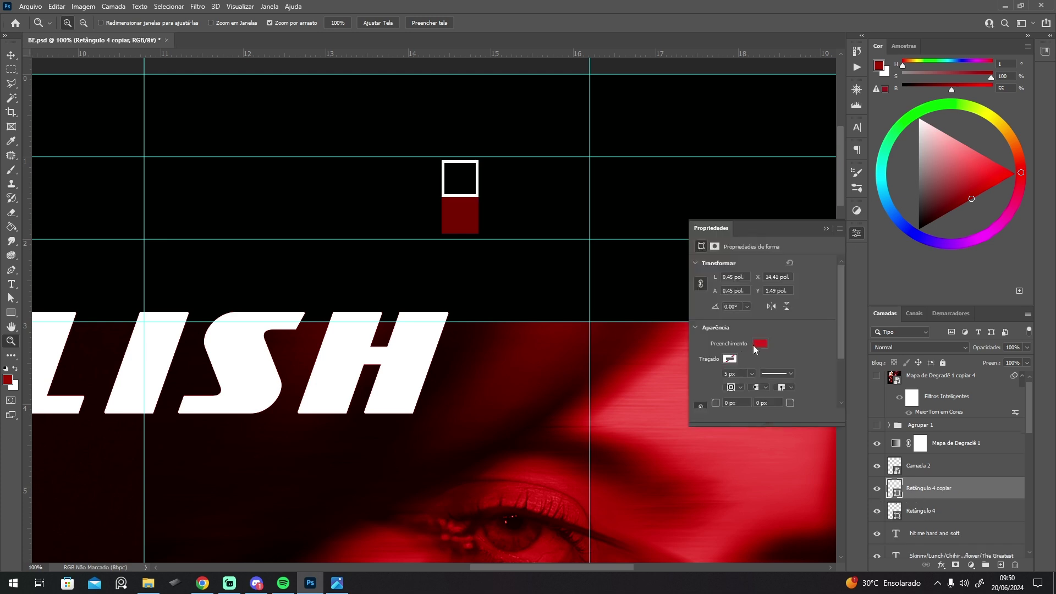
click(759, 343)
click(702, 401)
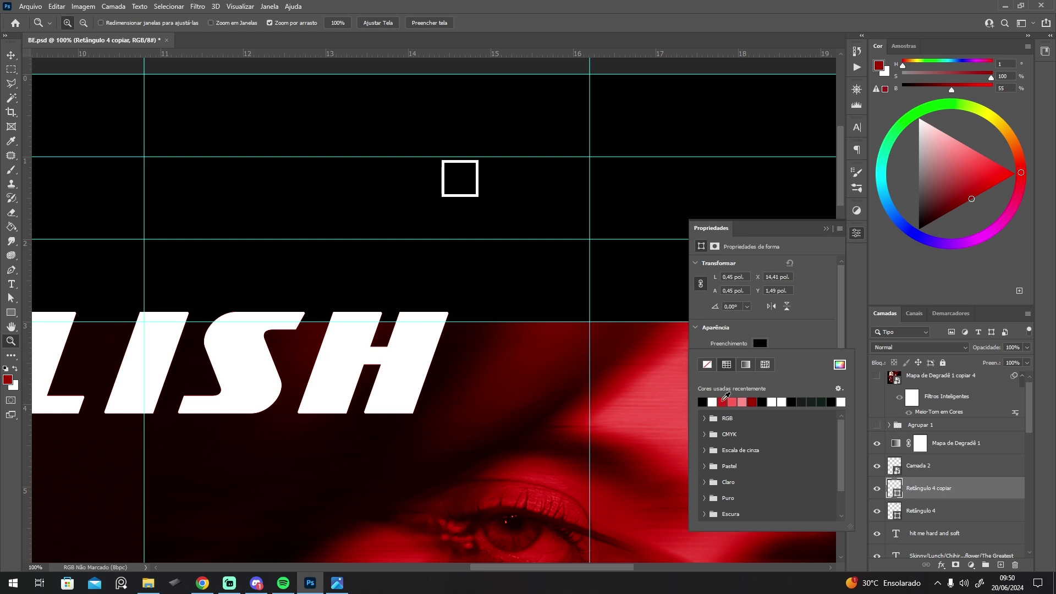
click(825, 229)
click(825, 228)
key(ctrl+z)
Remove the white stroke from Retângulo 4.
click(917, 512)
click(860, 233)
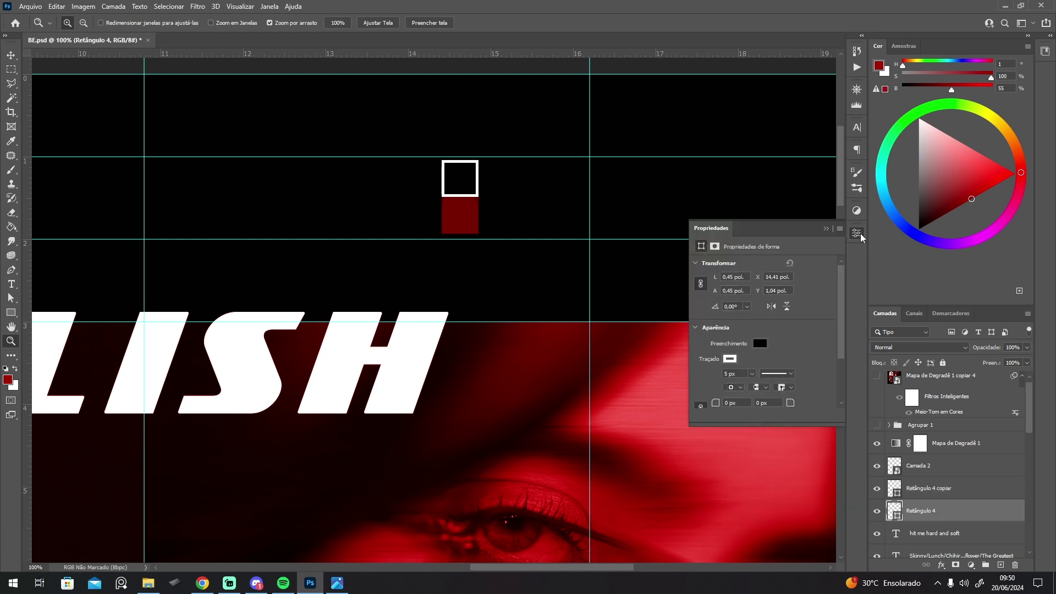
click(734, 359)
click(708, 382)
click(826, 228)
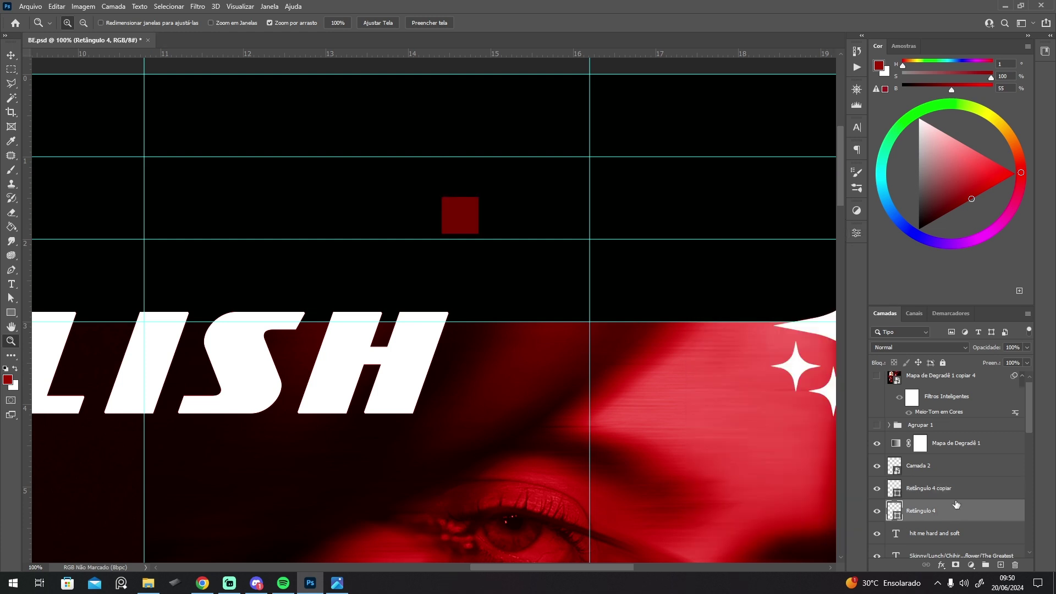
Try merging duplicates of both header squares again, and delete the merged copy.
ctrl+click(954, 494)
key(ctrl+j)
key(ctrl+e)
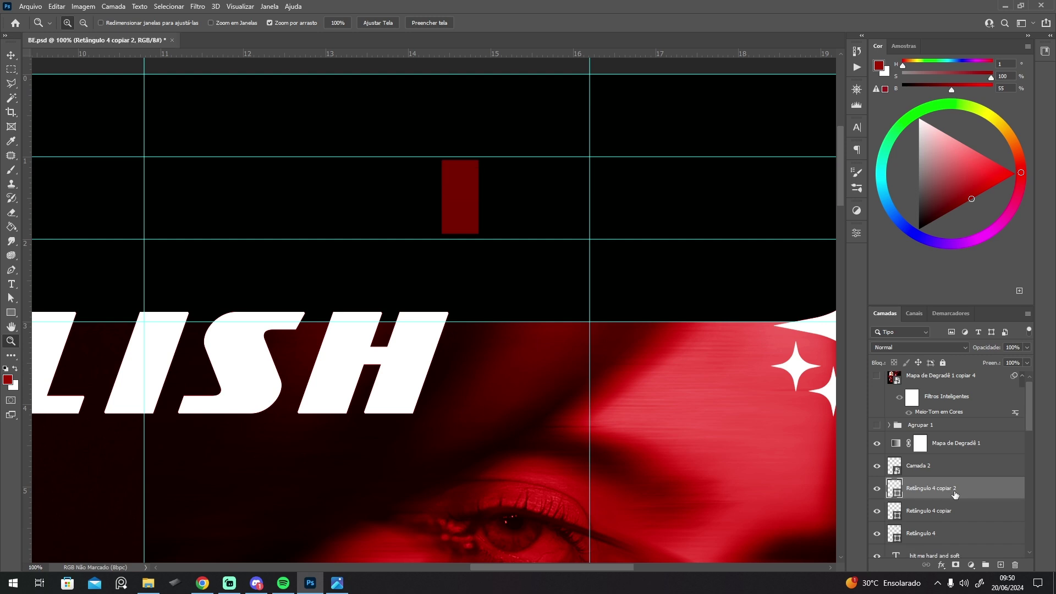
key(Delete)
Move Retângulo 4 and Retângulo 4 copiar about 1 inch to the right, close to the vertical guide near 16 inches.
shift+click(950, 509)
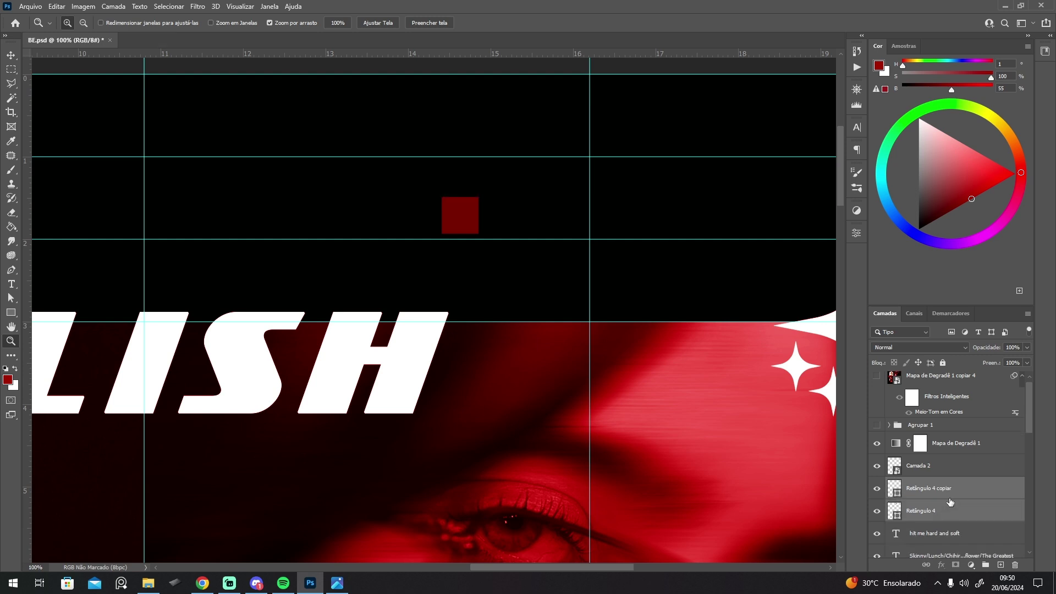
key(ctrl+t)
drag(463, 206, 544, 206)
key(Return)
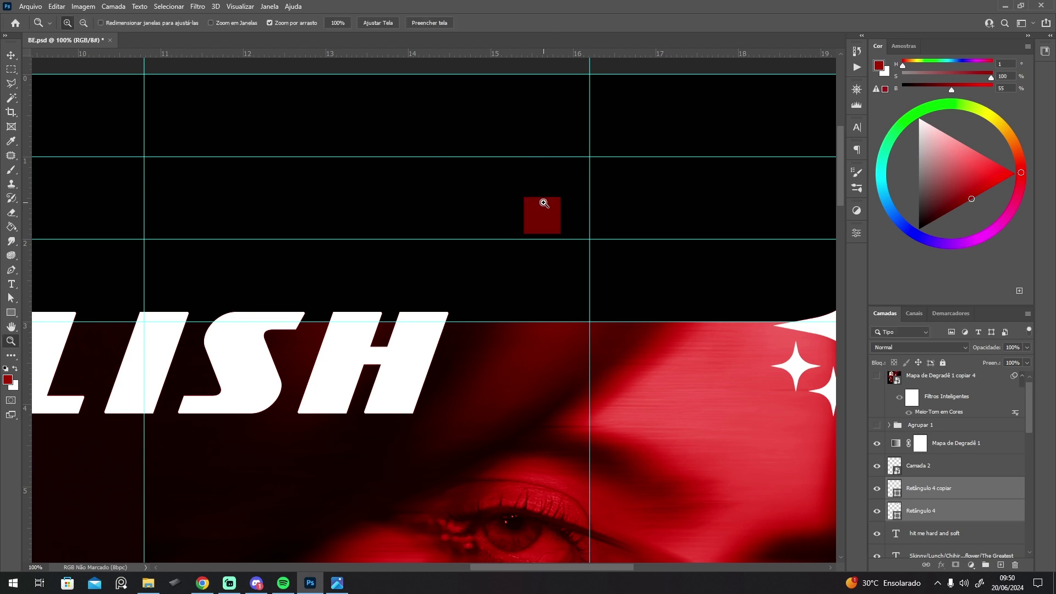
key(z)
key(ctrl+0)
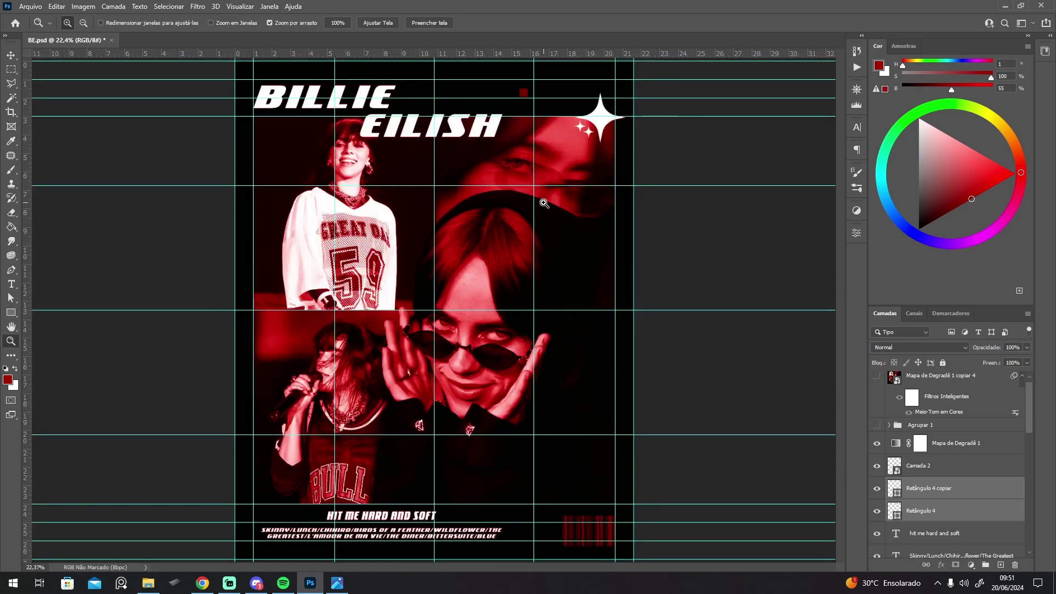
Duplicate the Retângulo 4 copiar square and place the copy diagonally up and to the right, corner to corner with the original.
click(538, 105)
click(538, 106)
click(537, 105)
click(538, 106)
drag(538, 105, 512, 320)
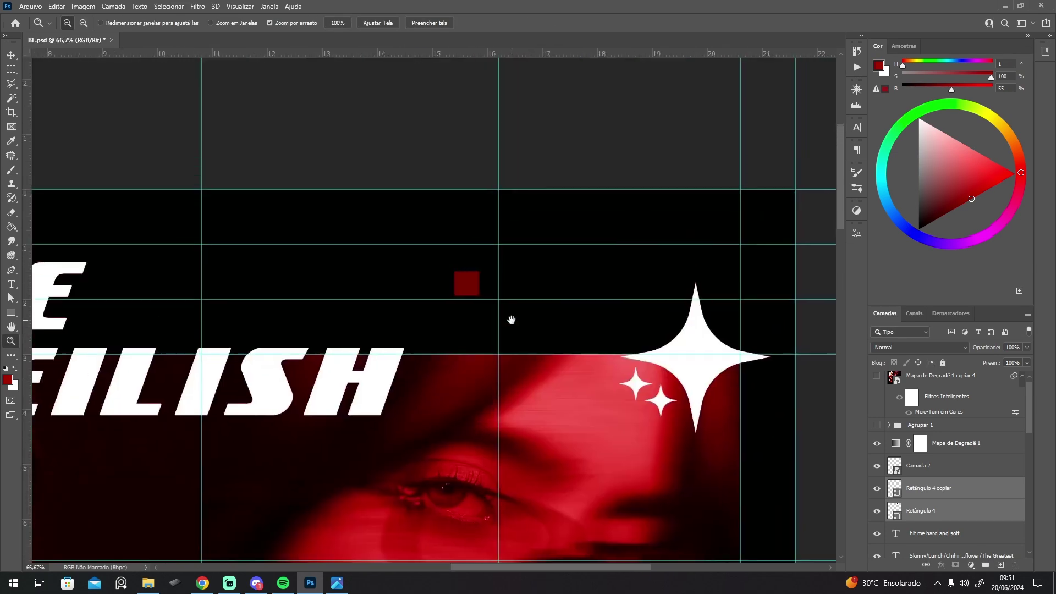
click(957, 519)
click(950, 498)
key(ctrl+j)
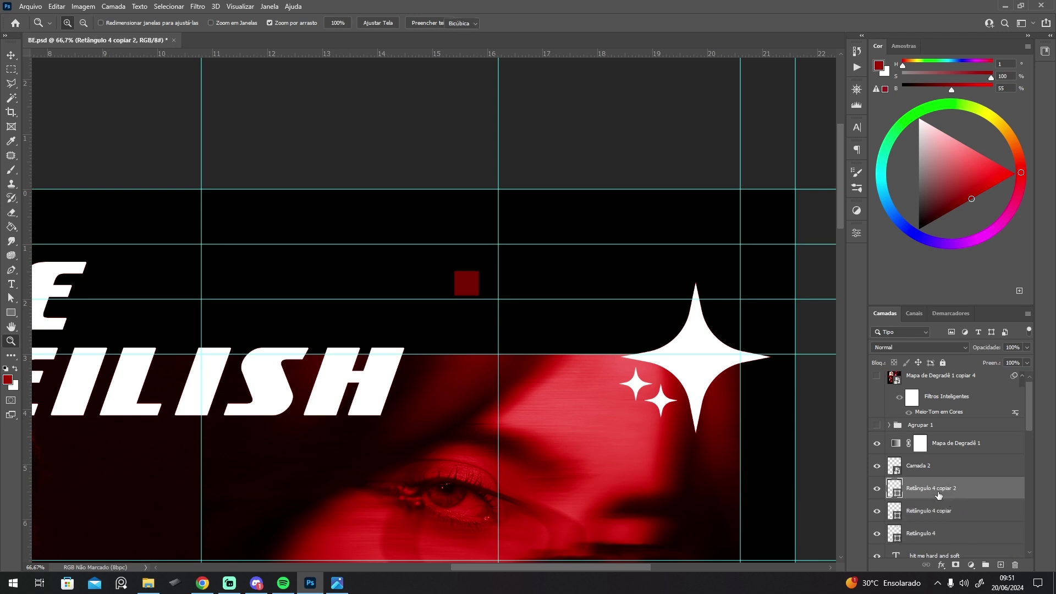
key(ctrl+t)
drag(468, 285, 494, 260)
key(Return)
key(z)
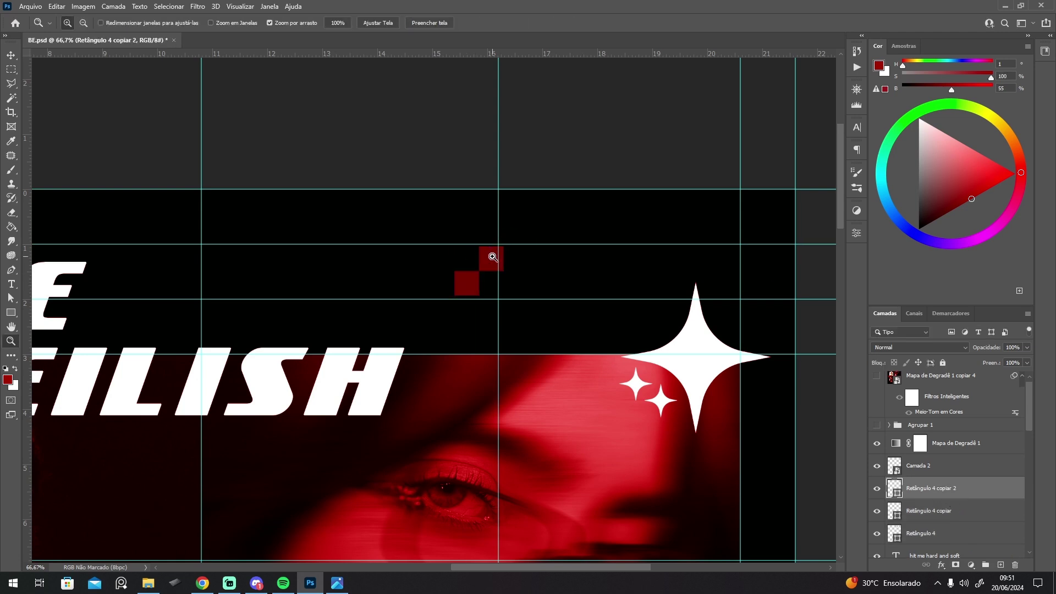
Delete the redundant Retângulo 4 layer beneath the two square copies.
click(476, 277)
click(476, 278)
drag(566, 308, 385, 303)
alt+click(408, 297)
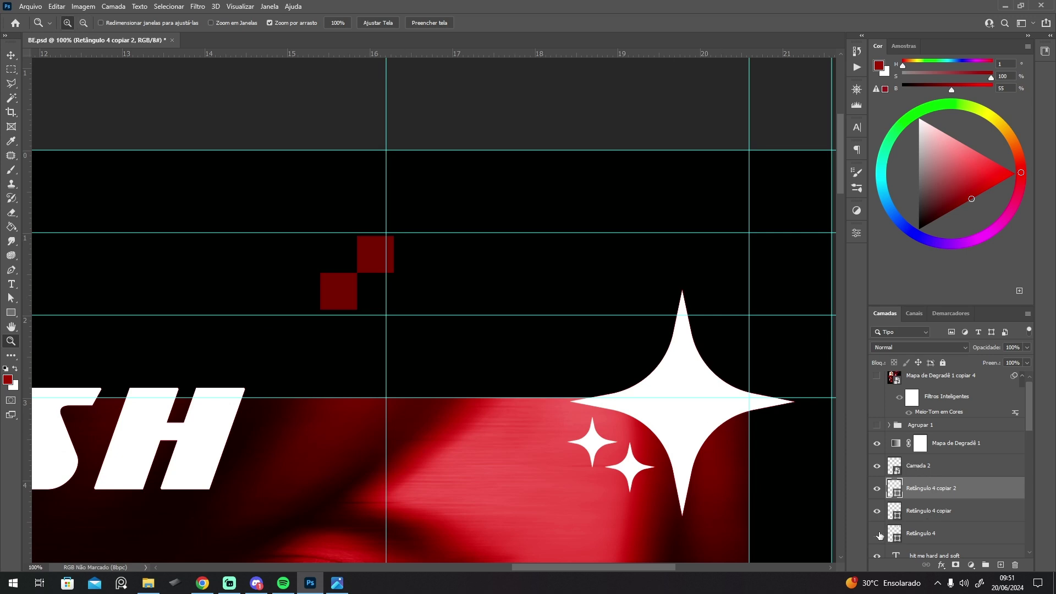
click(908, 533)
key(Delete)
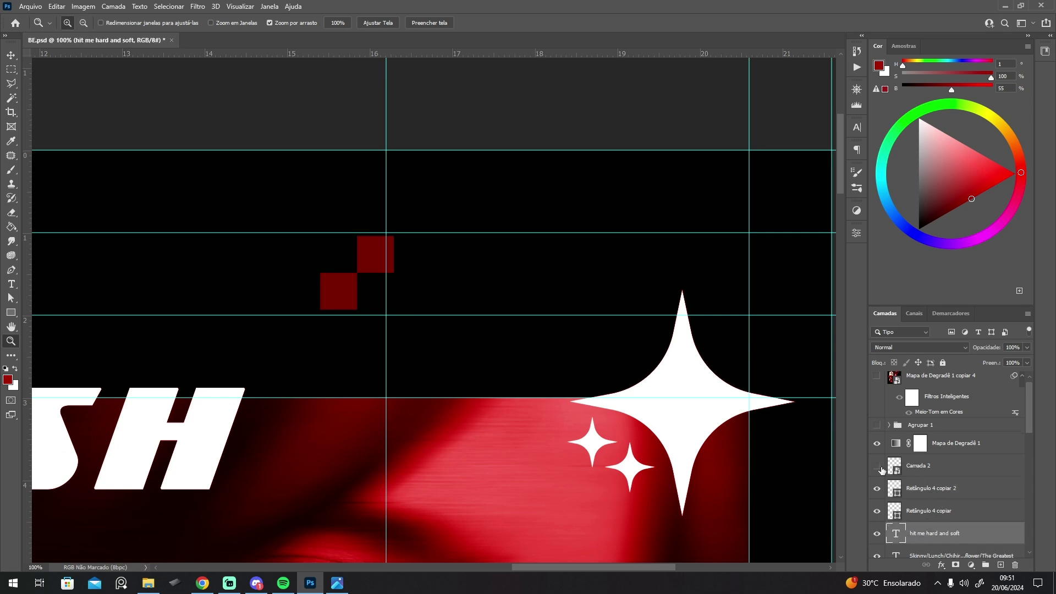
Duplicate the Retângulo 4 copiar 2 square, place the copy diagonally below its right corner, and duplicate that copy in place.
key(ctrl+0)
click(878, 467)
click(518, 111)
click(531, 108)
click(534, 107)
click(535, 106)
drag(534, 107, 396, 340)
click(396, 340)
click(957, 498)
key(ctrl+j)
key(ctrl+t)
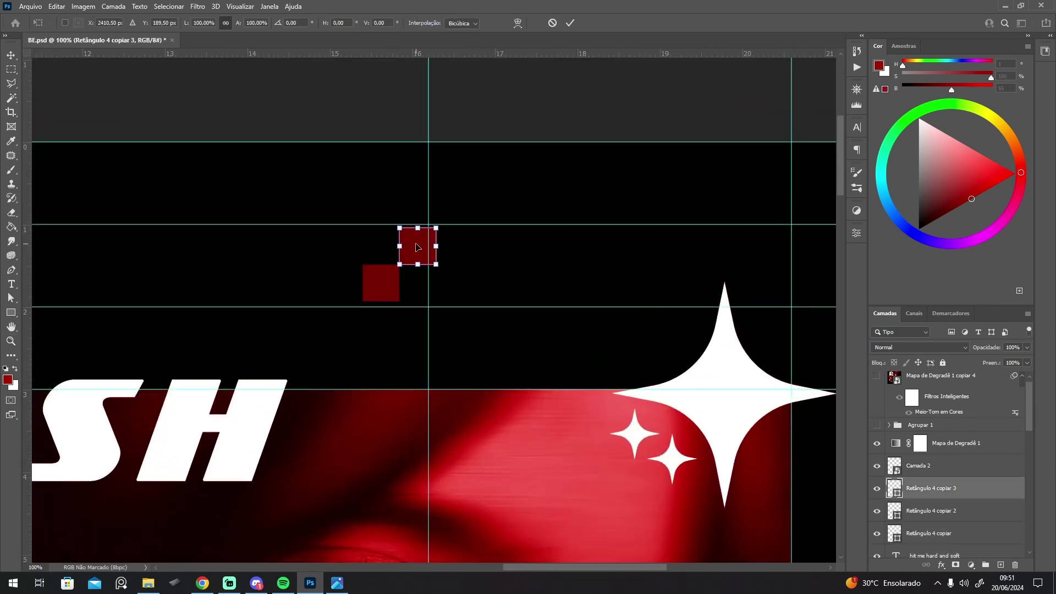
drag(417, 247, 453, 284)
key(Return)
key(z)
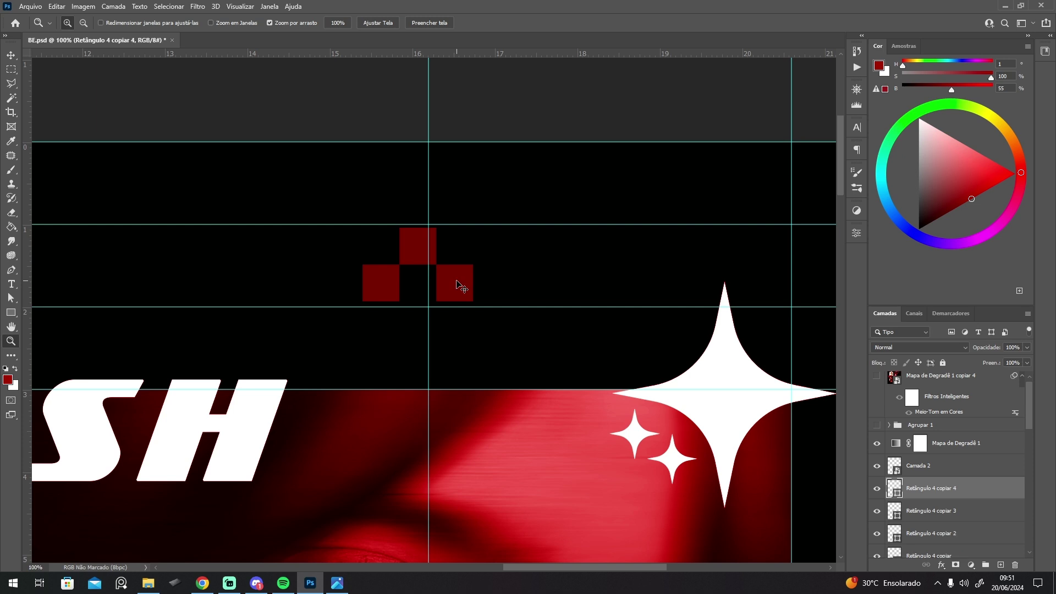
Examine which square belongs to each Retângulo 4 copy layer by toggling visibility and checking their bounding boxes.
shift+click(954, 514)
shift+click(967, 533)
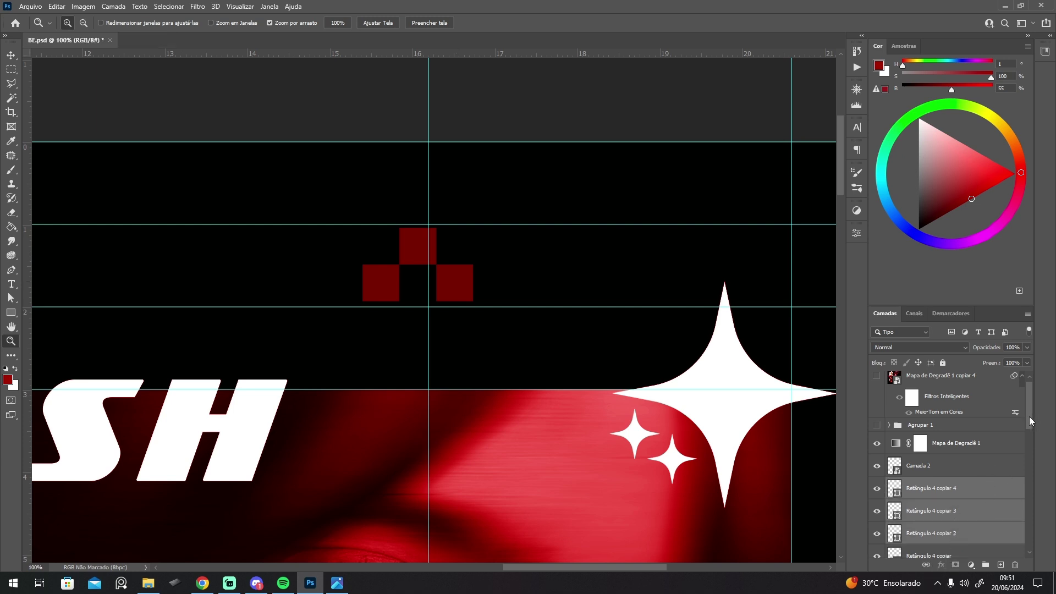
scroll(1029, 421, down, 3)
click(963, 493)
click(877, 508)
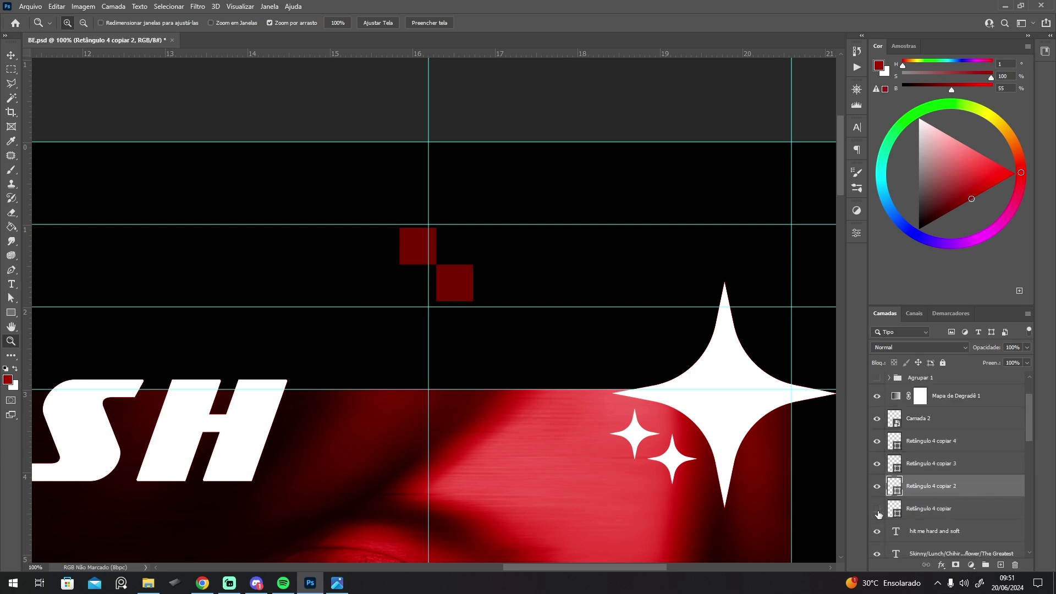
click(878, 488)
click(877, 488)
click(877, 467)
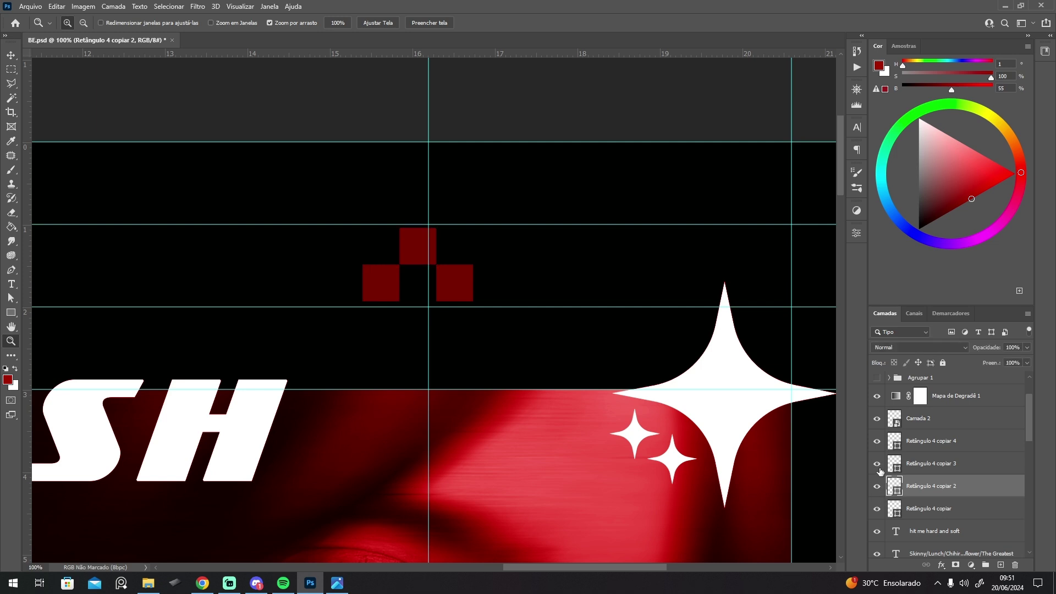
click(930, 443)
click(855, 233)
click(929, 463)
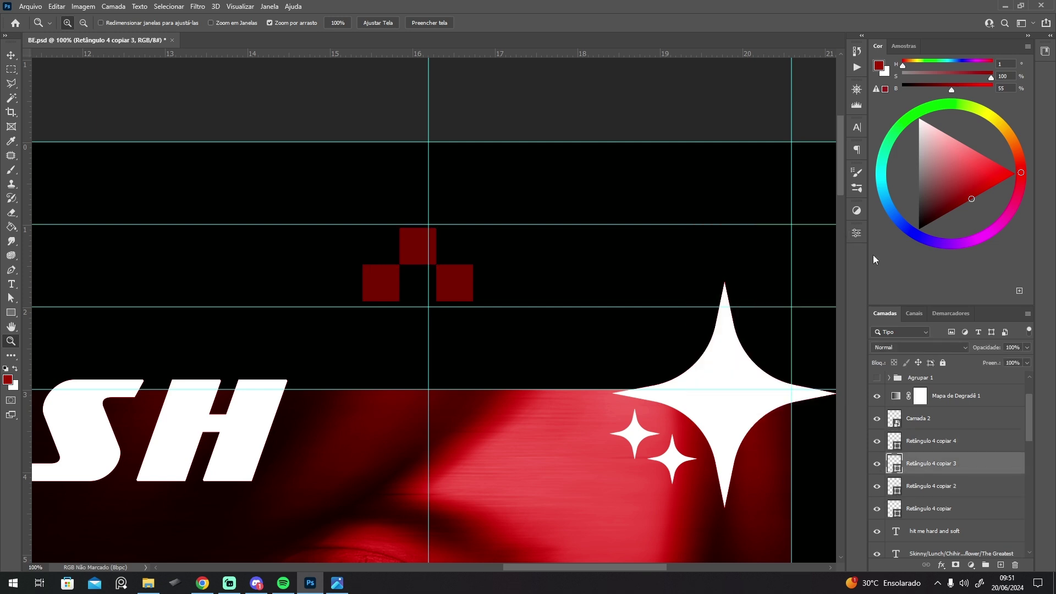
click(857, 233)
click(860, 233)
click(876, 444)
click(926, 446)
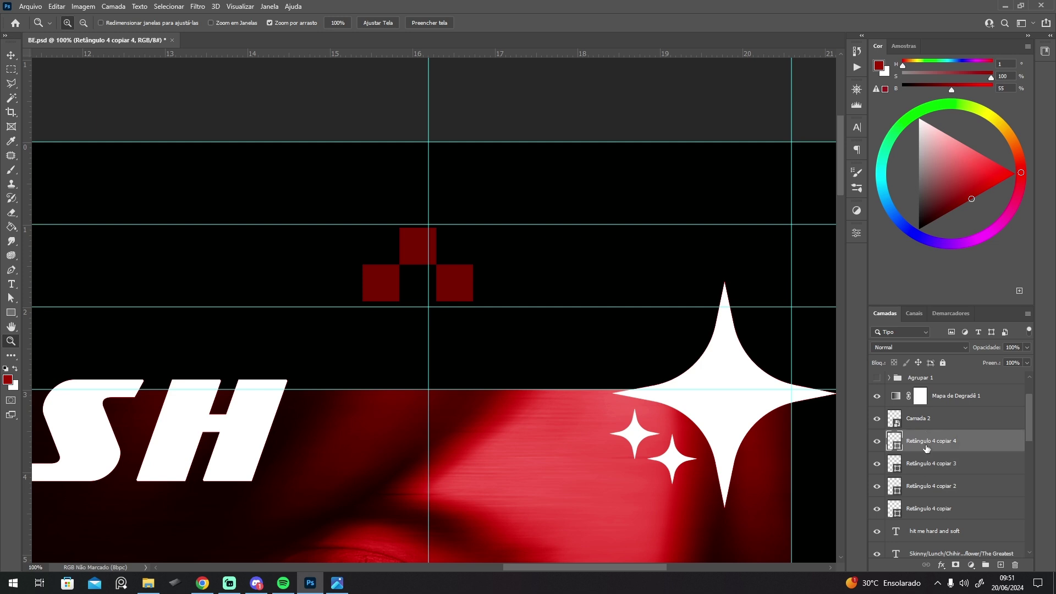
key(ctrl+t)
key(Escape)
click(930, 466)
key(ctrl+t)
key(Escape)
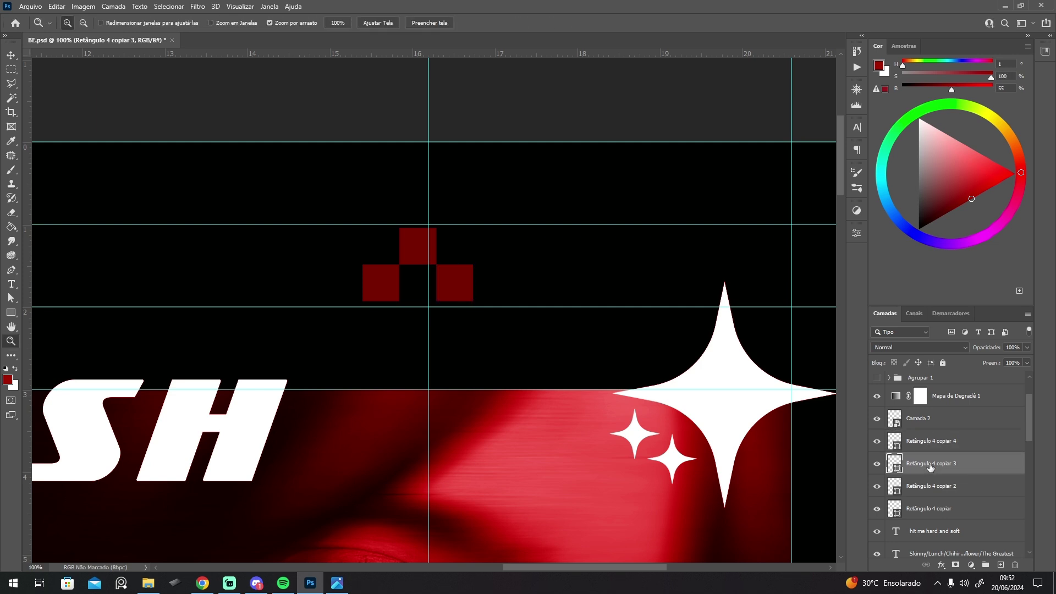
Move Retângulo 4 copiar 3 diagonally up and right as the fourth checker square, and merge the four squares into one layer.
key(ctrl+t)
drag(467, 288, 493, 246)
key(Return)
ctrl+click(954, 446)
shift+click(942, 508)
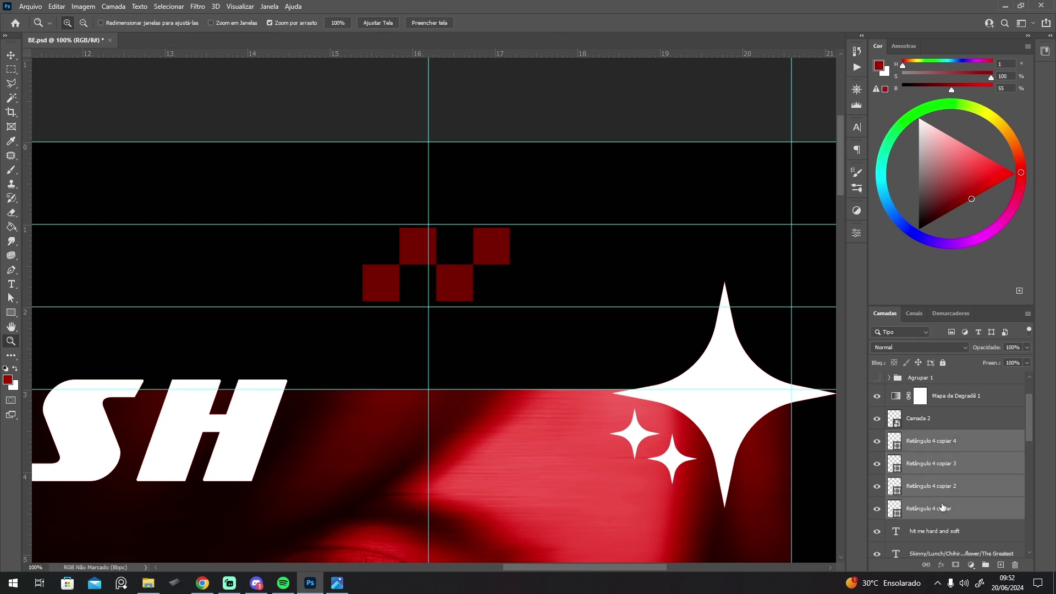
key(ctrl+e)
Duplicate the merged squares, set the copy directly to the right to continue the checker pattern, and merge both layers.
key(ctrl+j)
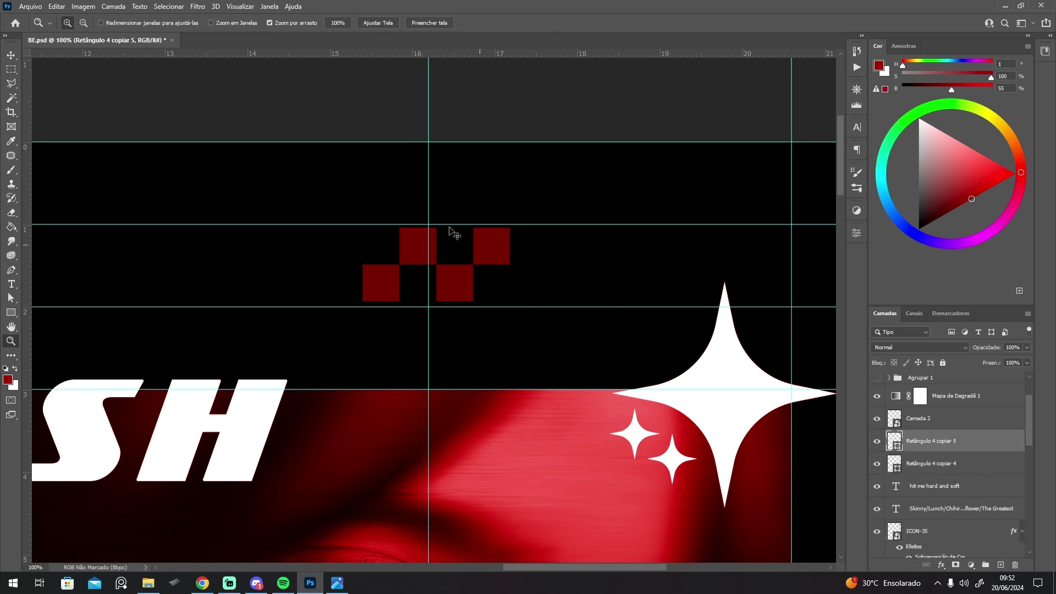
key(ctrl+t)
drag(453, 265, 601, 265)
key(Return)
key(z)
shift+click(934, 462)
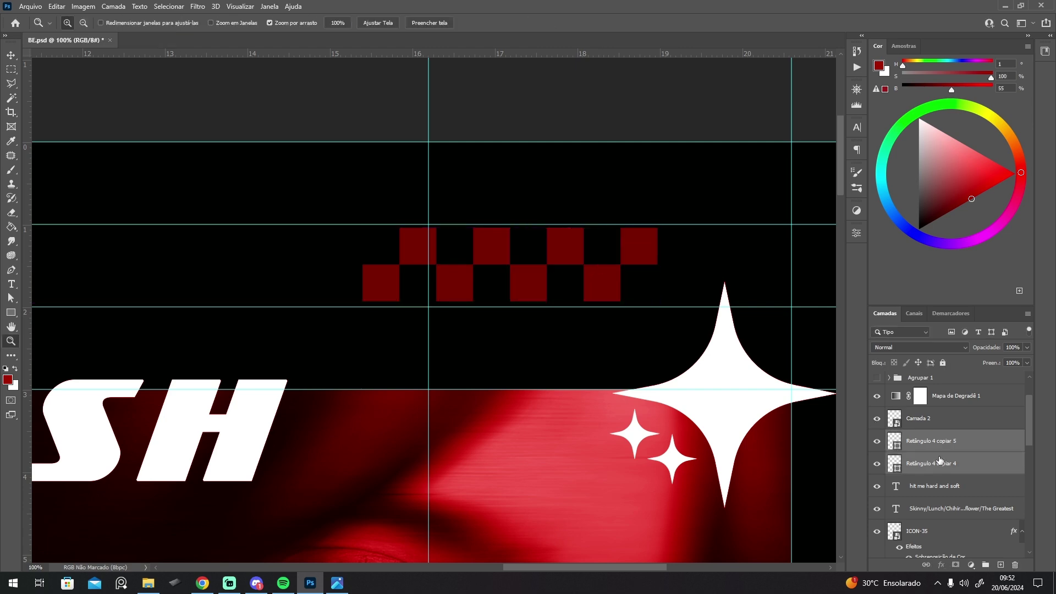
key(ctrl+e)
Scale the checker strip to 123.88% and fit it in the header between the vertical guides near 16 and 20.5 inches.
key(ctrl+0)
click(614, 104)
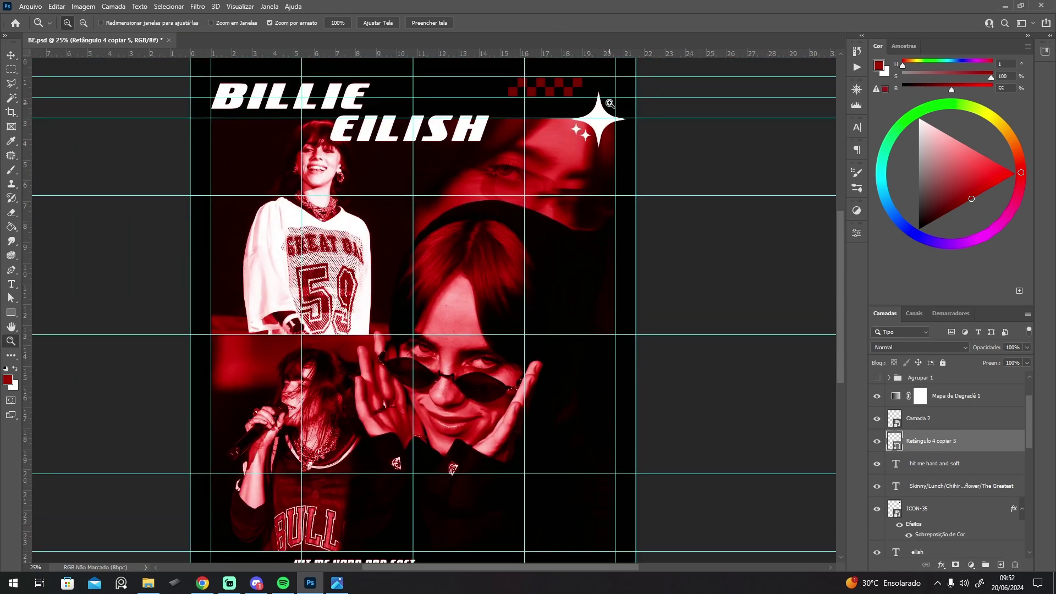
click(539, 125)
drag(539, 335, 491, 284)
key(ctrl+t)
drag(514, 137, 549, 119)
drag(565, 138, 552, 136)
key(ctrl+z)
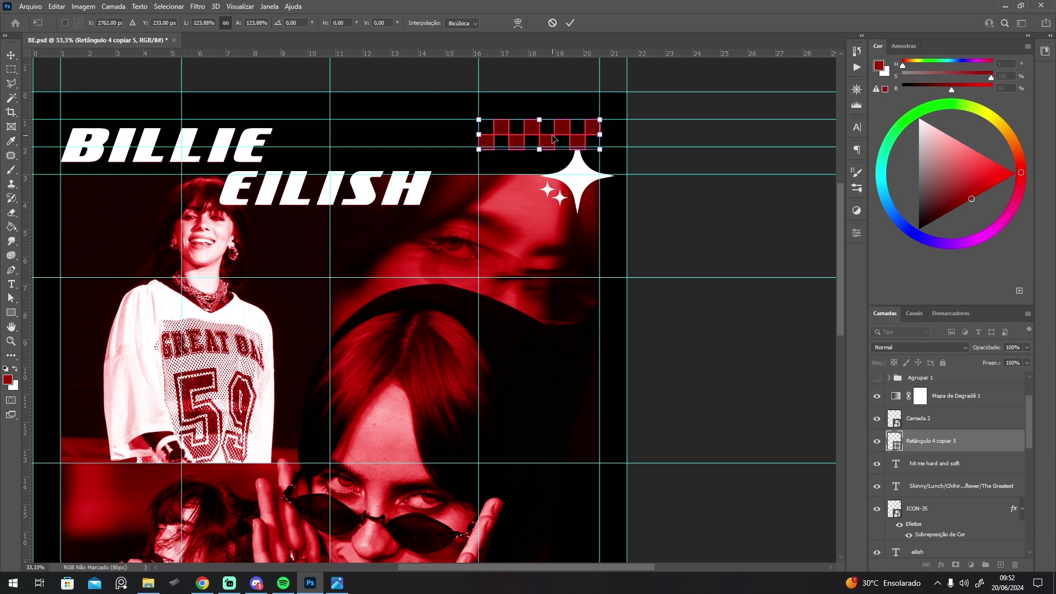
key(Return)
key(z)
Move the ICON-35 star from the header down to the empty black area just above the barcode.
click(950, 511)
key(ctrl+minus)
key(ctrl+minus)
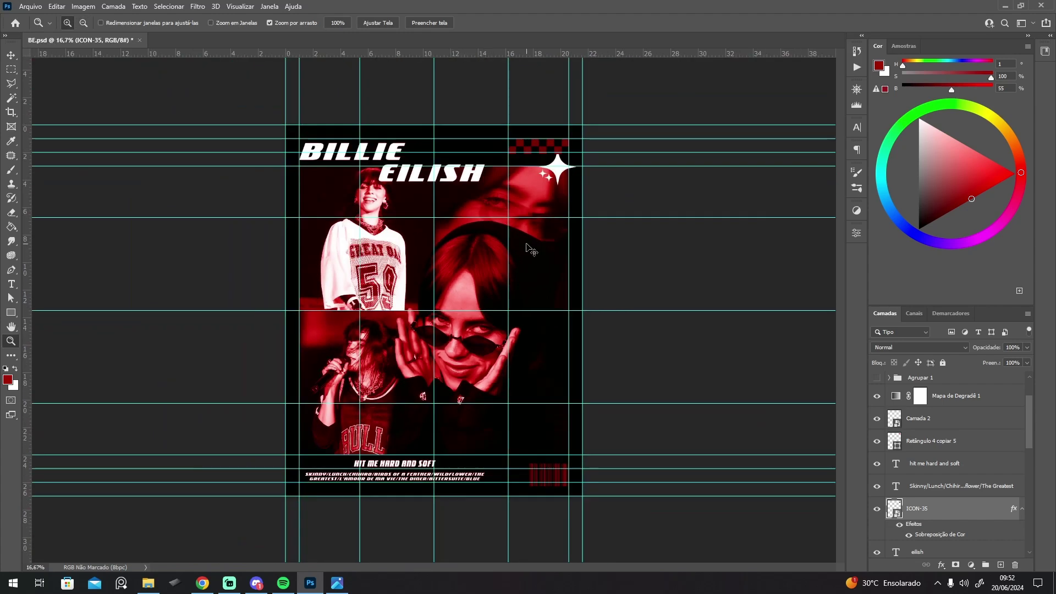
key(ctrl+t)
drag(558, 171, 555, 440)
key(Return)
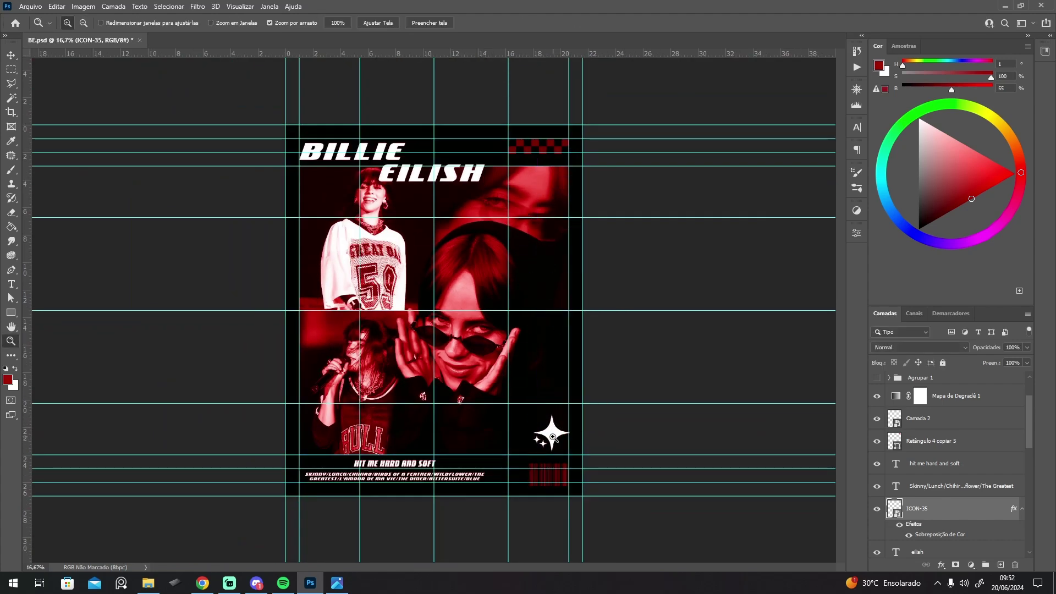
Try moving the Camada 2 barcode slightly downward, and undo the move.
click(550, 438)
scroll(488, 407, down, 2)
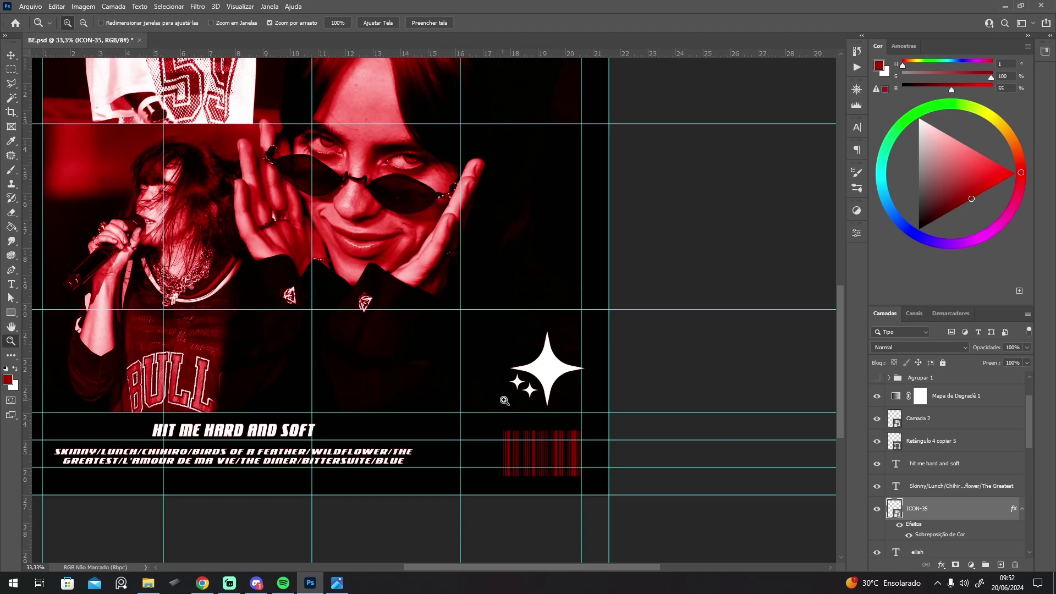
drag(505, 400, 557, 404)
drag(429, 151, 502, 306)
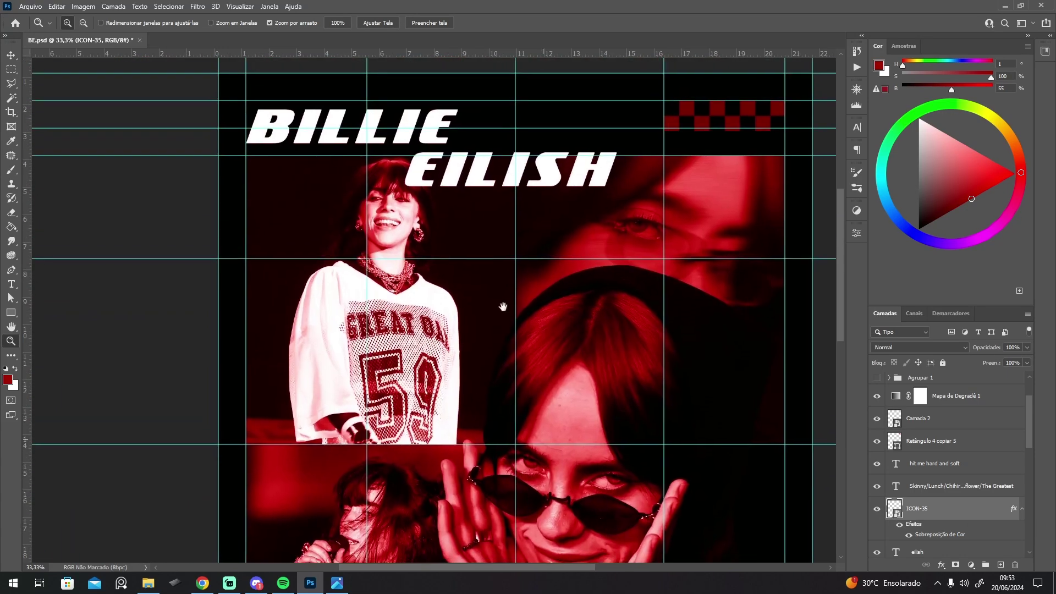
drag(540, 354, 515, 252)
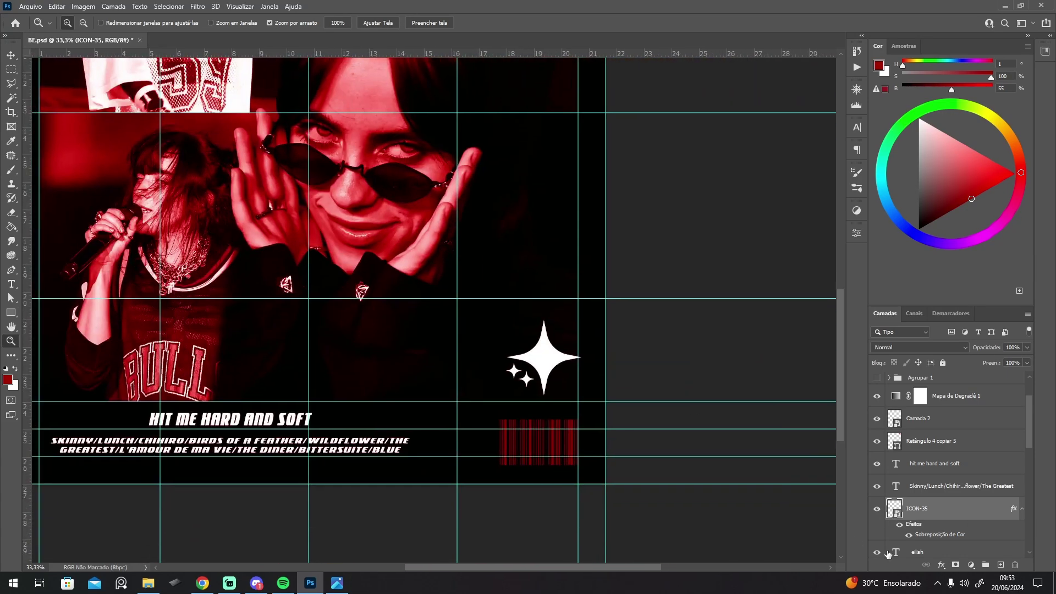
click(960, 421)
drag(421, 382, 520, 365)
key(ctrl+t)
drag(655, 428, 653, 437)
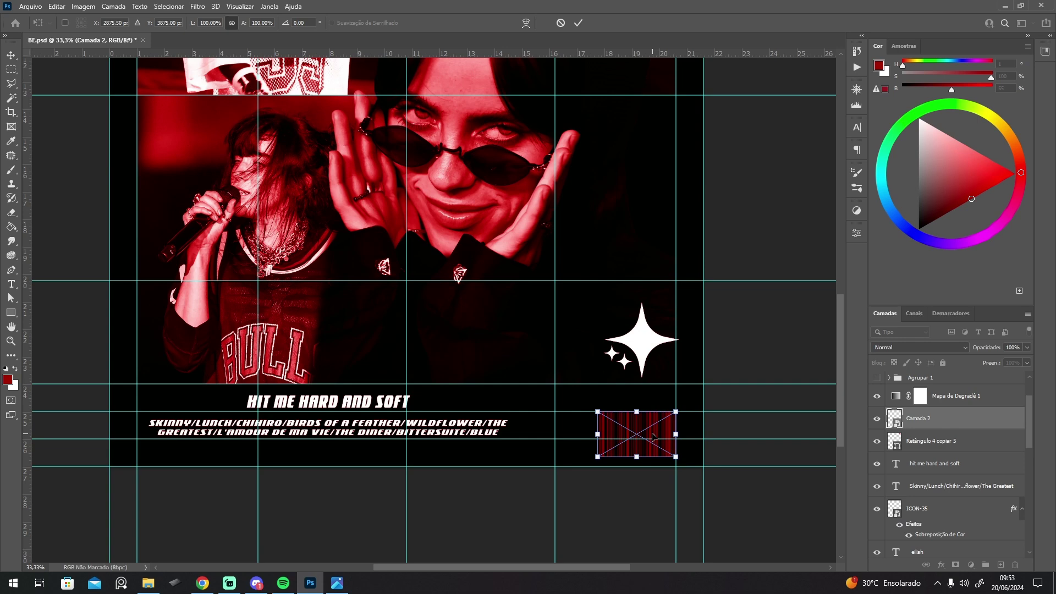
key(Return)
key(z)
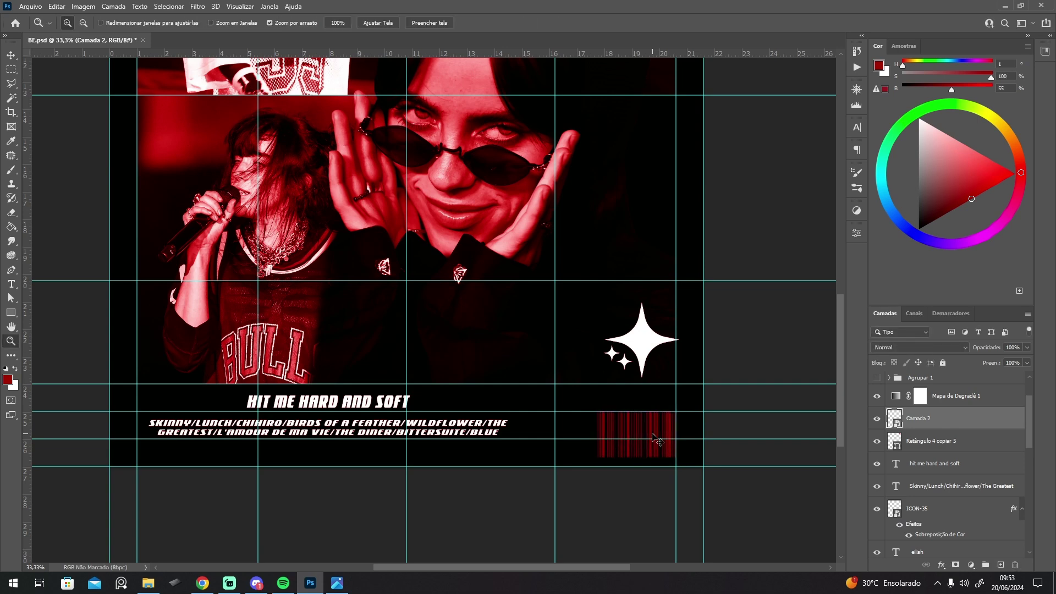
key(ctrl+z)
Flip the ICON-35 star horizontally and place it at 242.89% scale beside the end of the EILISH title.
click(964, 500)
alt+click(627, 238)
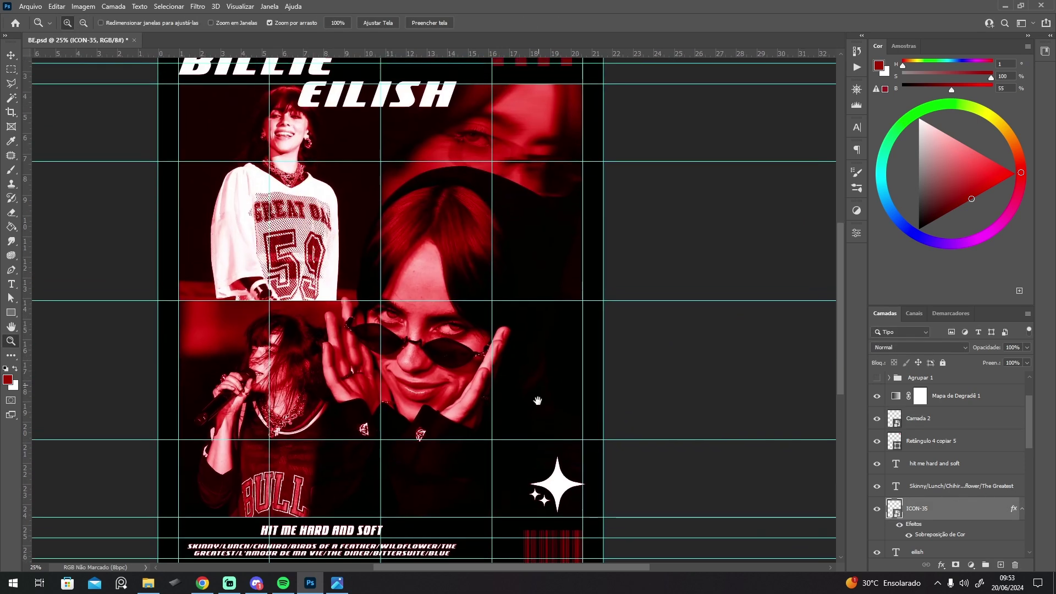
key(ctrl+t)
drag(571, 506, 469, 107)
key(ctrl+z)
right_click(467, 107)
click(521, 279)
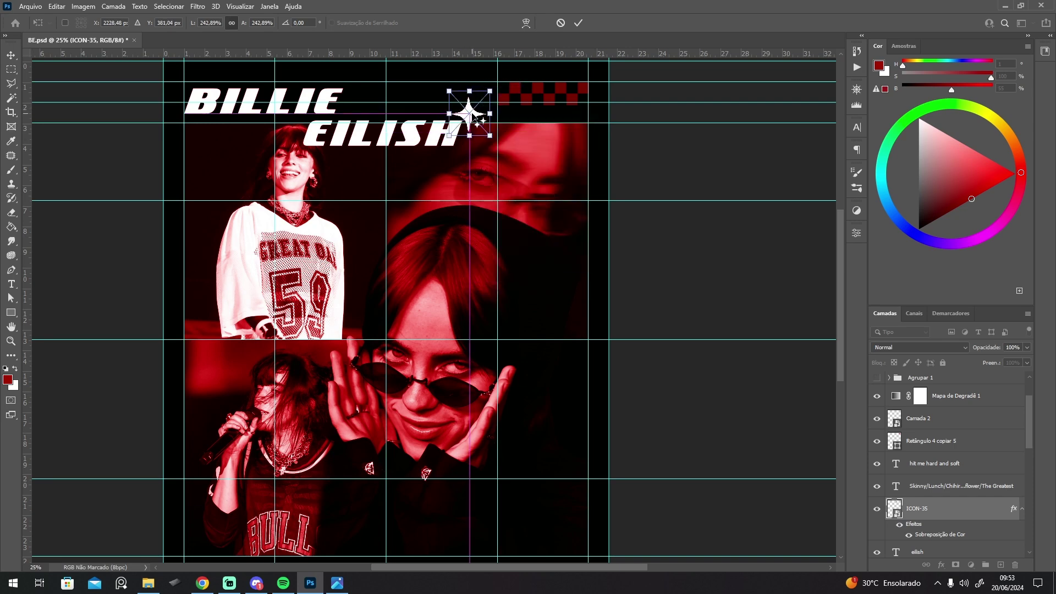
key(Return)
key(z)
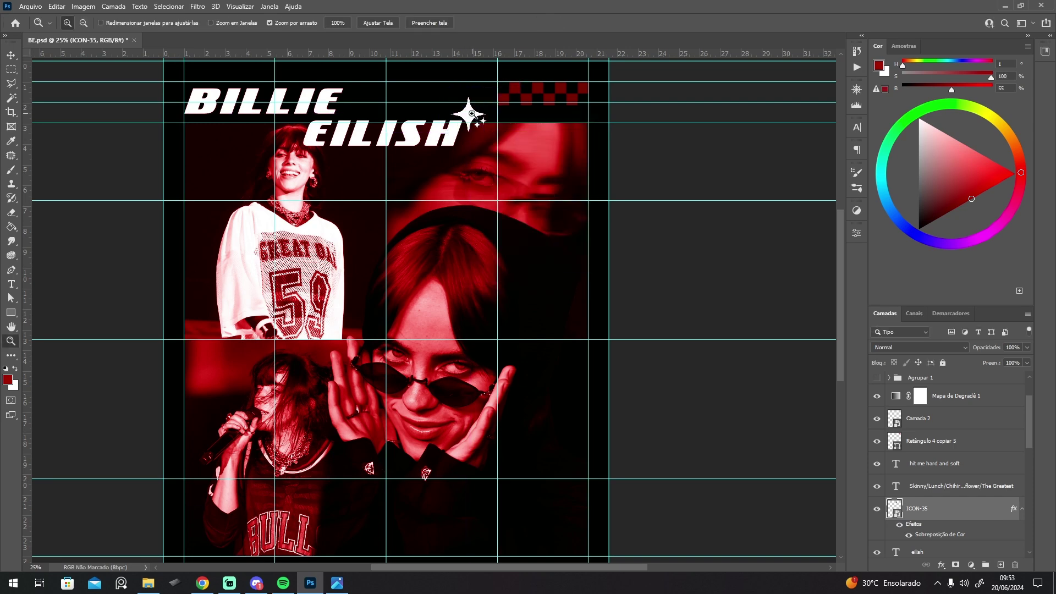
Move the ICON-35 star to the black area above the barcode, centred on the horizontal guide near 20 inches.
alt+click(505, 149)
click(514, 199)
drag(516, 226, 486, 231)
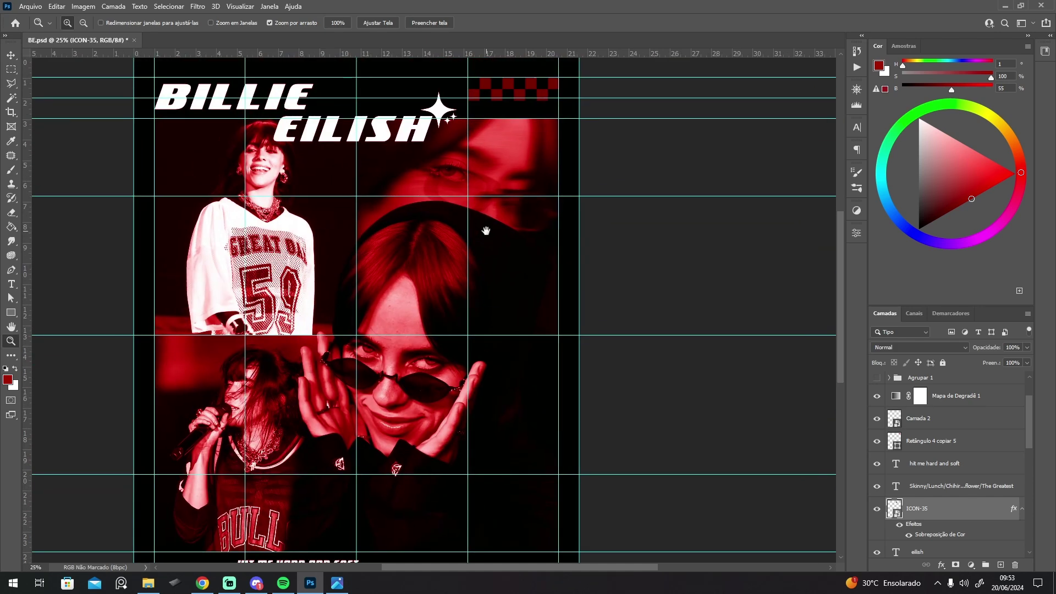
key(ctrl+t)
drag(440, 112, 521, 453)
drag(516, 353, 491, 209)
drag(490, 310, 509, 334)
key(Return)
Move the ICON-35 star to the end of the HIT ME HARD AND SOFT line and scale it down.
alt+click(555, 426)
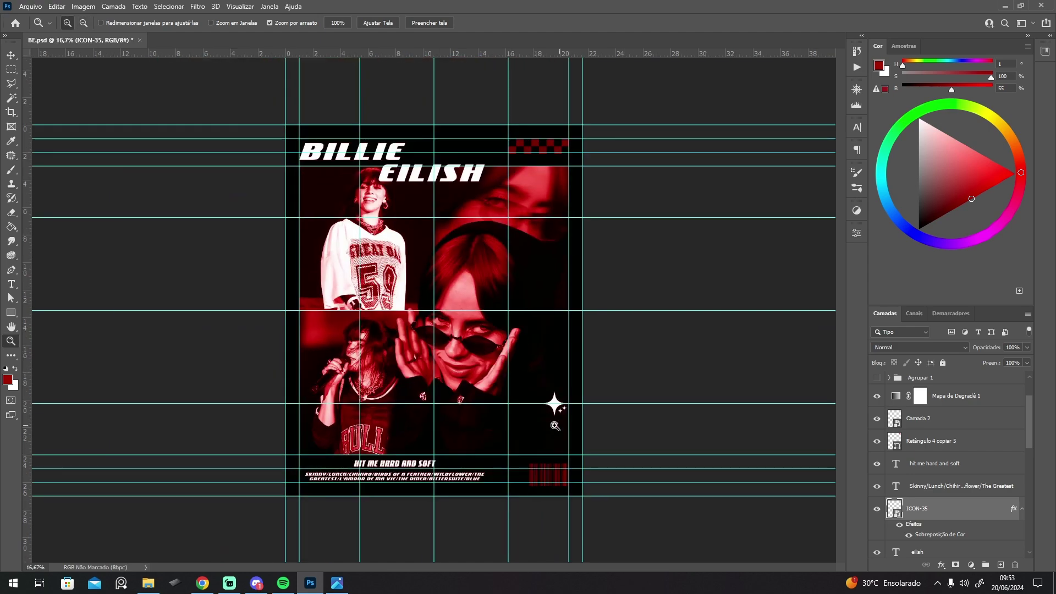
double_click(515, 426)
drag(383, 437, 467, 344)
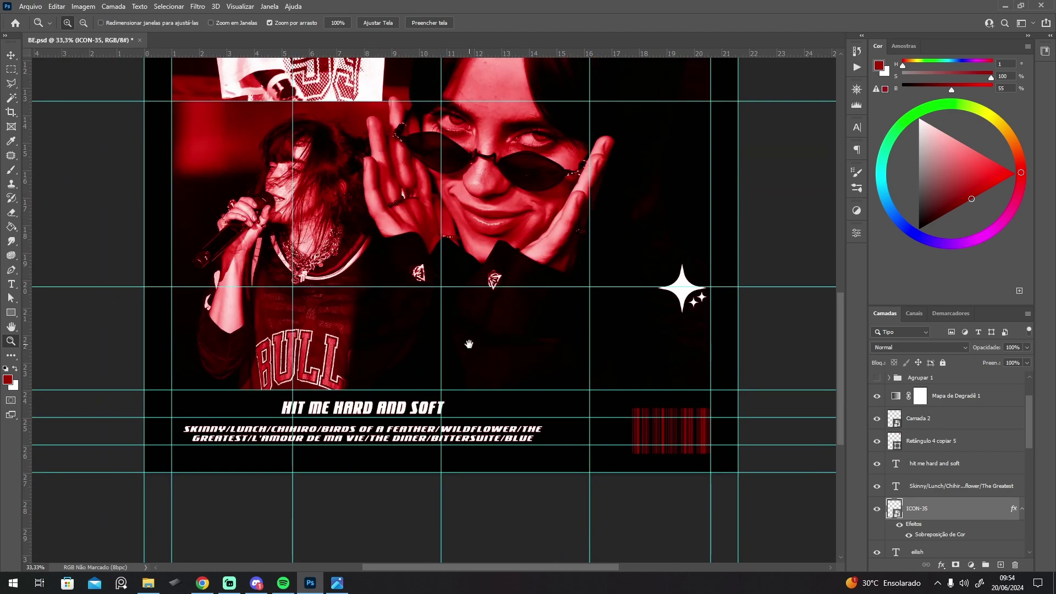
drag(648, 322, 770, 322)
click(561, 398)
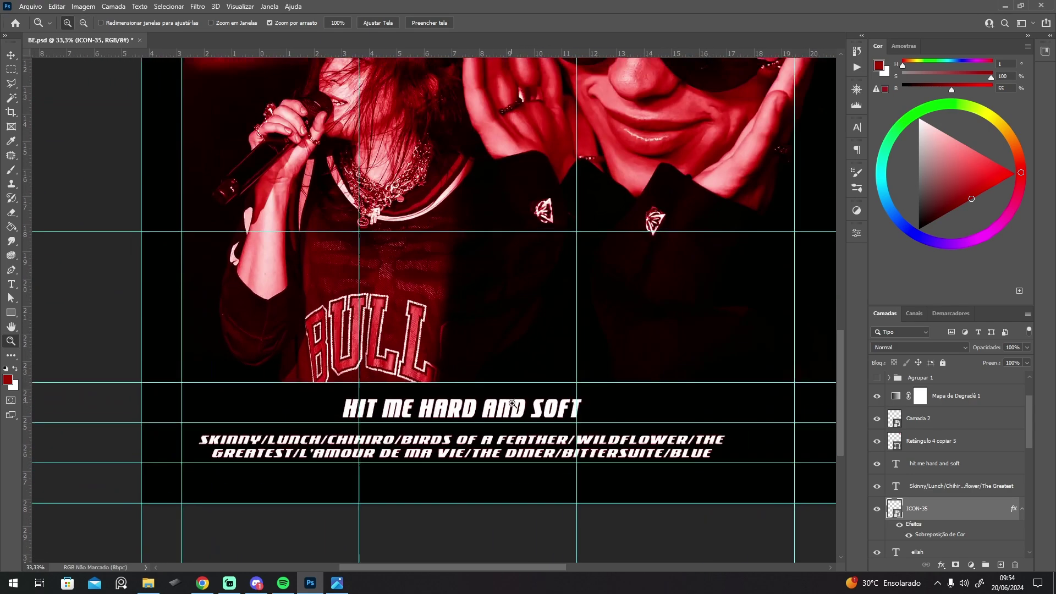
drag(565, 398, 451, 398)
key(ctrl+t)
drag(808, 251, 479, 403)
drag(536, 430, 528, 422)
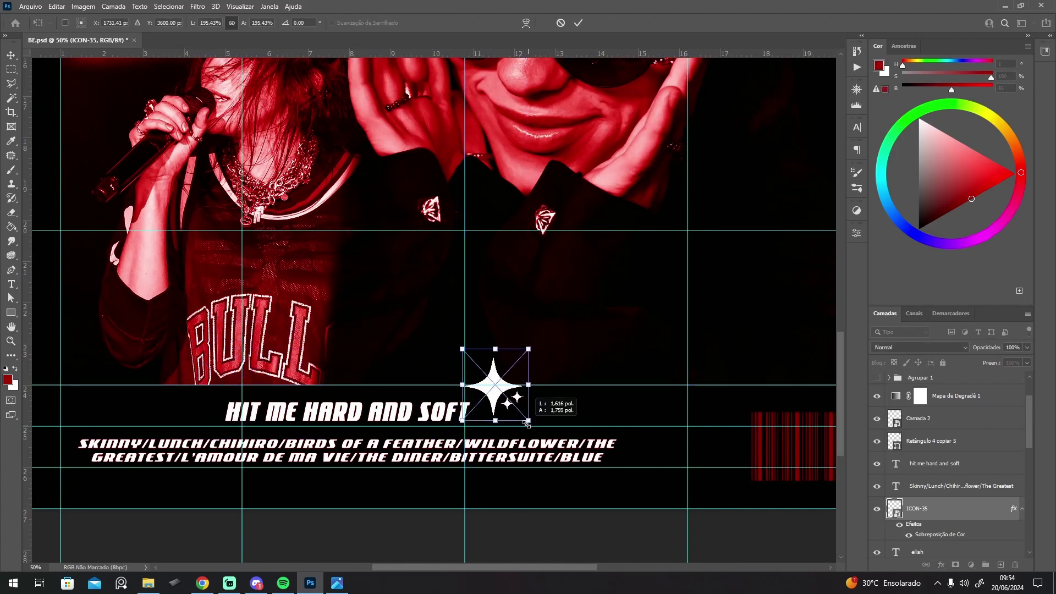
drag(501, 385, 500, 392)
drag(526, 431, 509, 405)
key(Return)
key(z)
key(ctrl+0)
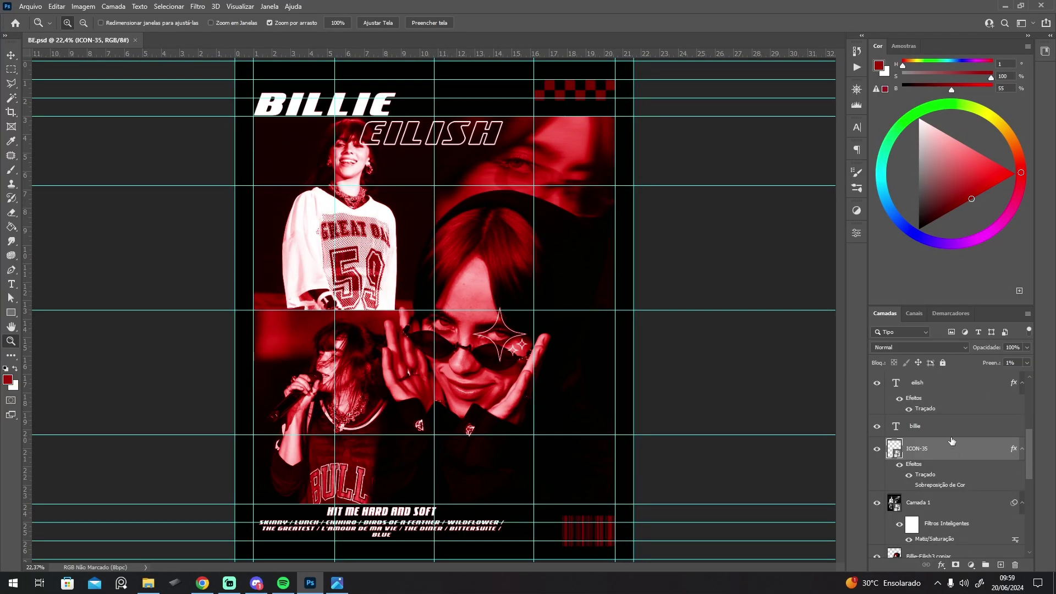
scroll(1028, 438, up, 3)
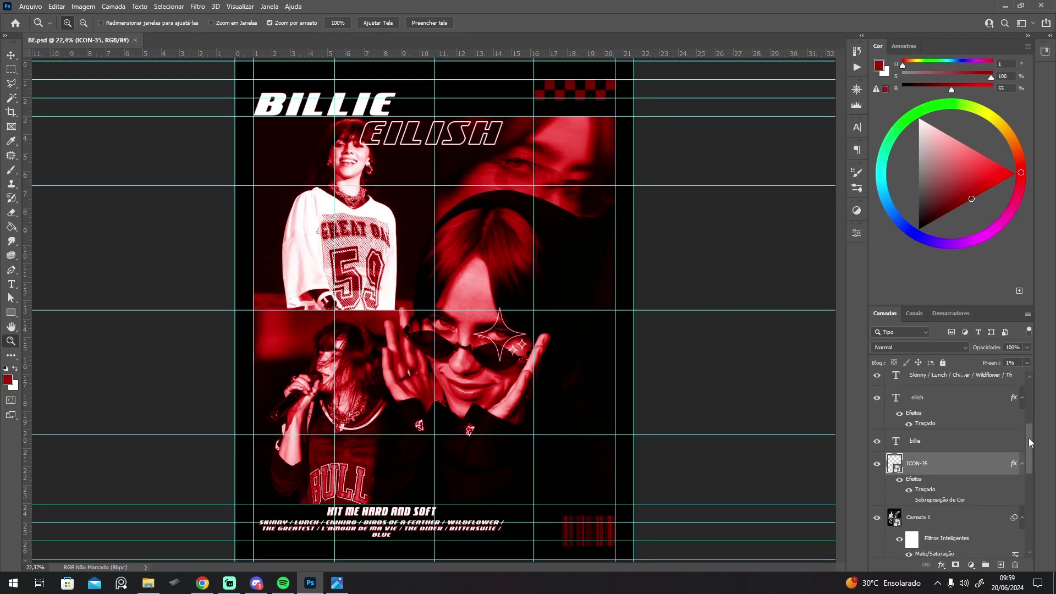
Nudge the Retângulo 4 copiar 5 checkered strip slightly within the guides at the poster's upper corner.
scroll(1028, 438, up, 3)
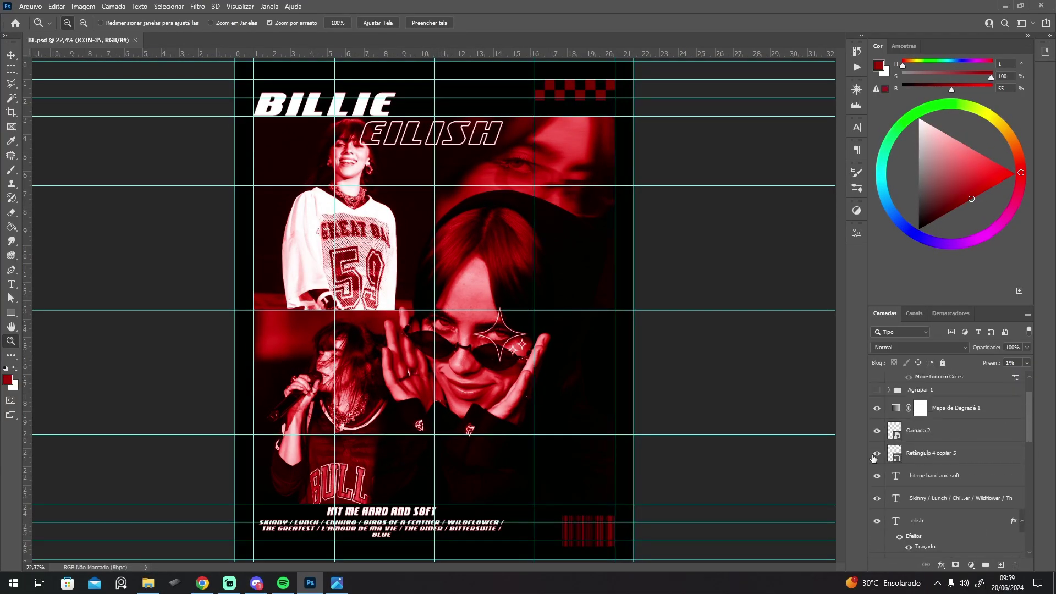
click(931, 453)
key(ctrl+t)
drag(577, 87, 580, 88)
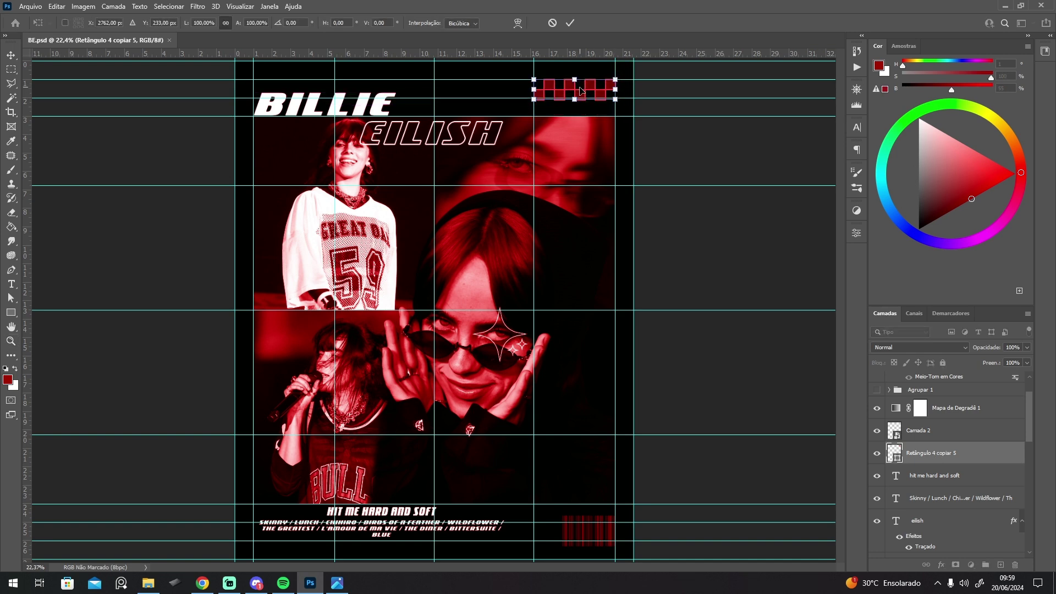
key(Return)
key(z)
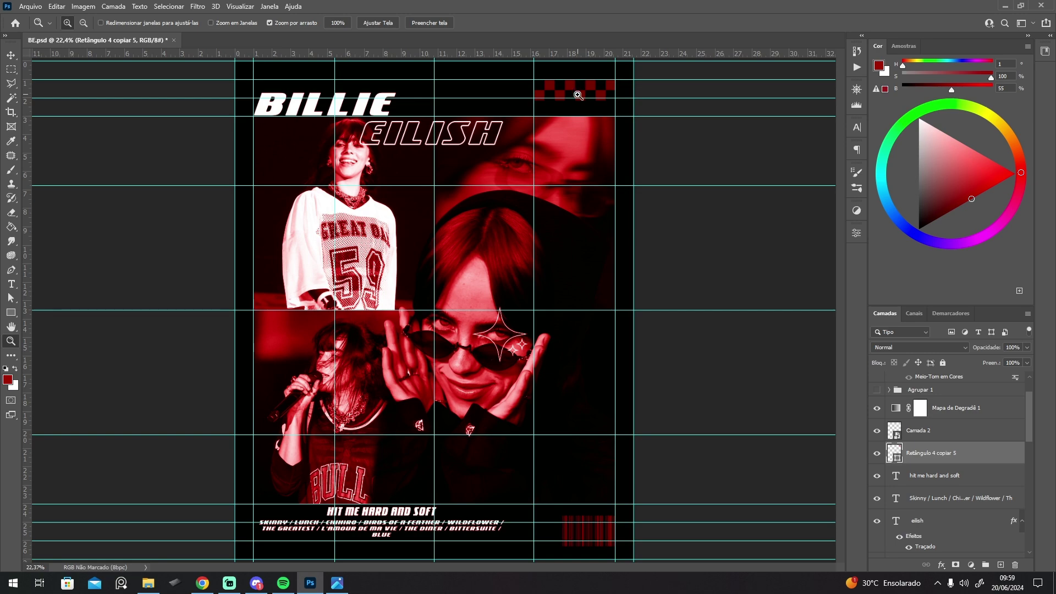
click(436, 363)
drag(495, 97, 484, 309)
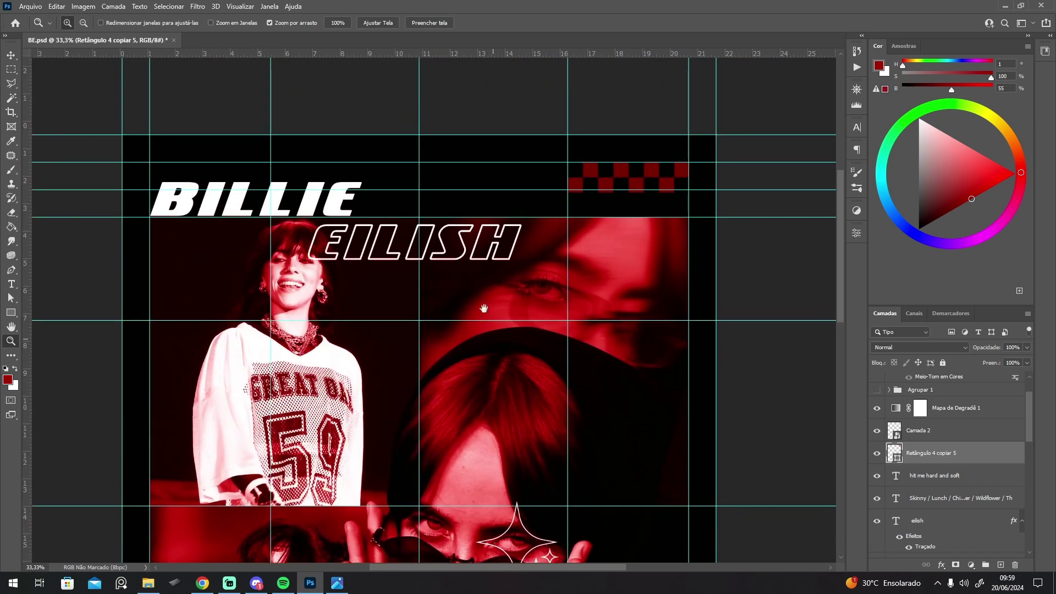
alt+click(484, 308)
alt+click(467, 309)
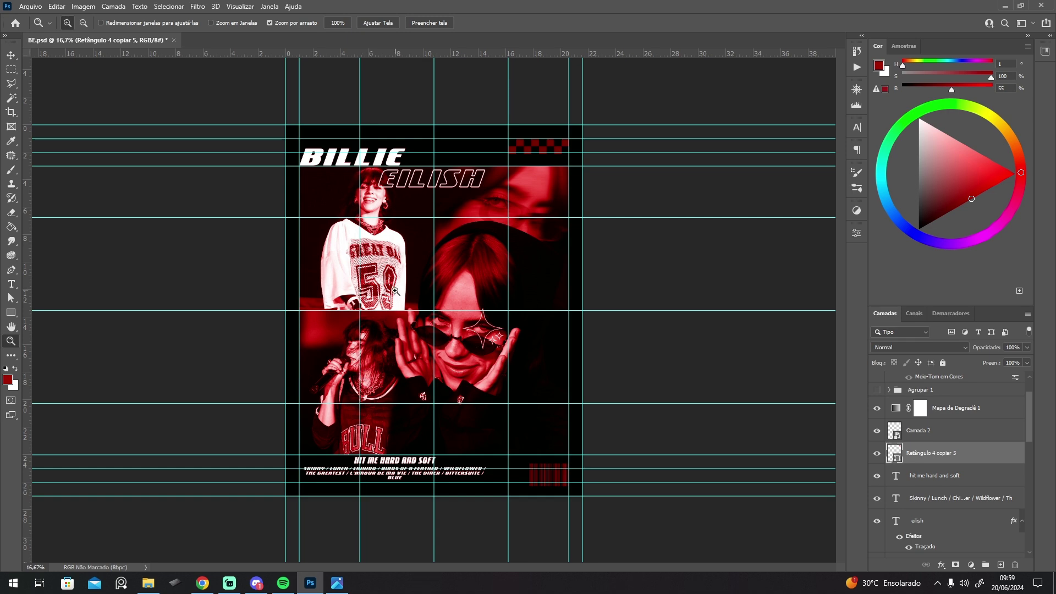
drag(394, 290, 399, 281)
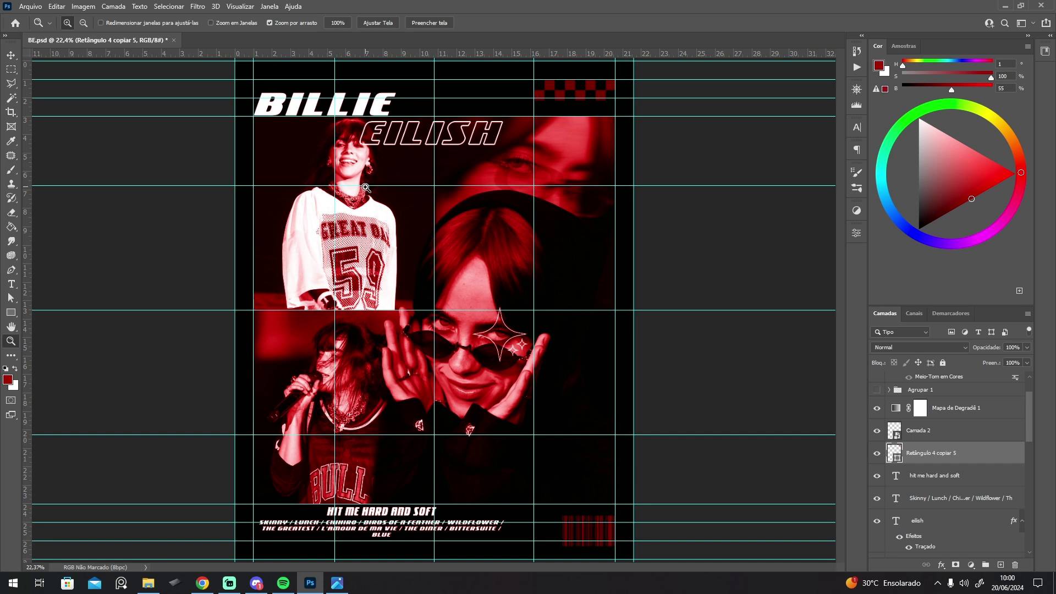
Move the BILLIE and EILISH title layers up together by 40 px.
key(t)
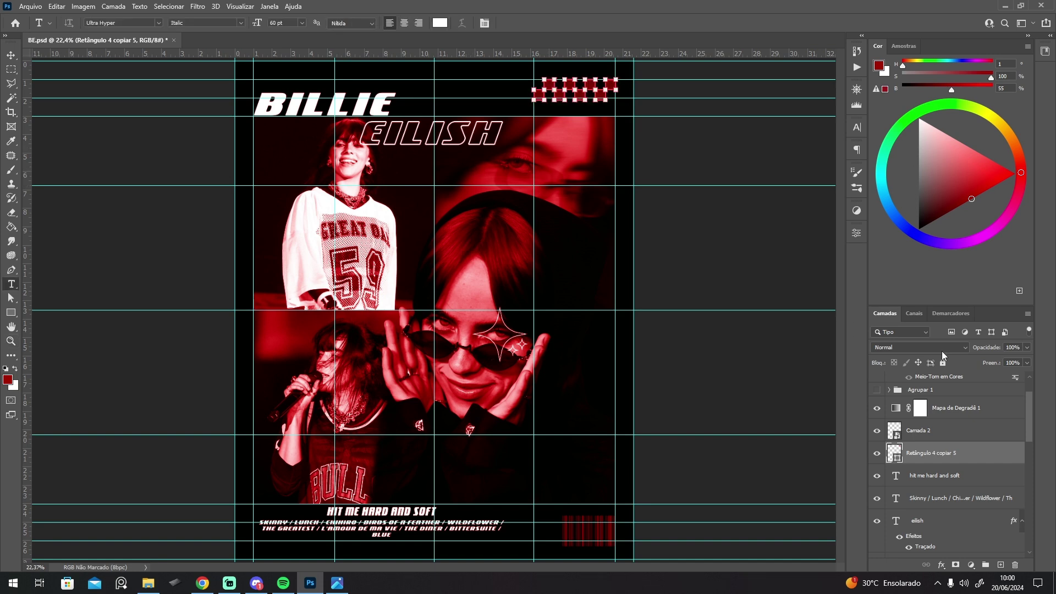
click(957, 522)
scroll(1030, 448, down, 2)
ctrl+click(953, 514)
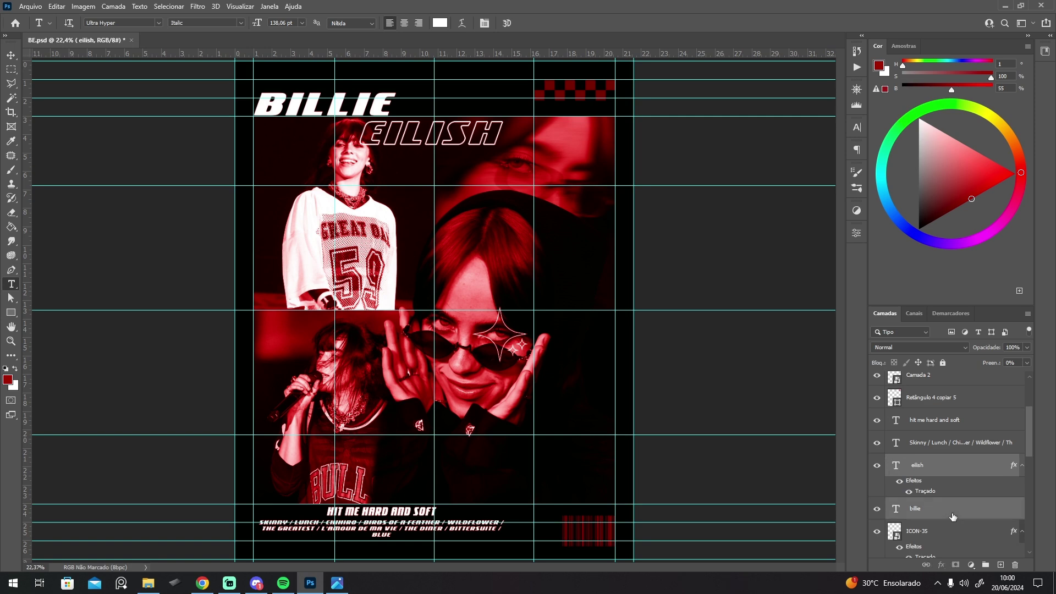
key(ctrl+t)
key(shift+Up)
key(shift+Up)
key(shift+Up)
key(shift+Up)
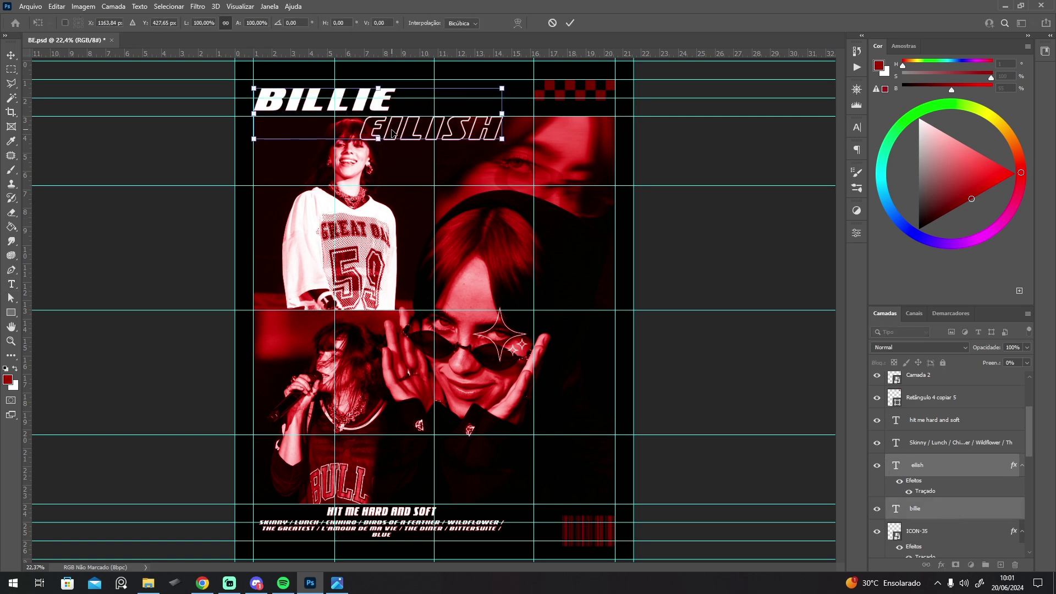
key(Return)
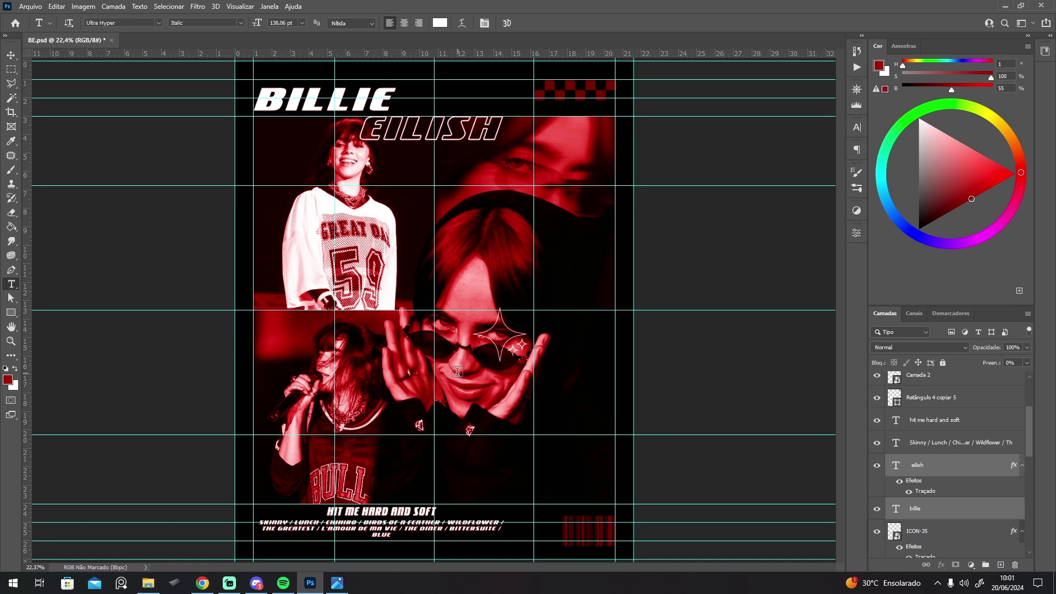
Add a white 60 pt text line reading "never lost my crown" across the middle of the poster.
click(365, 378)
text(neve)
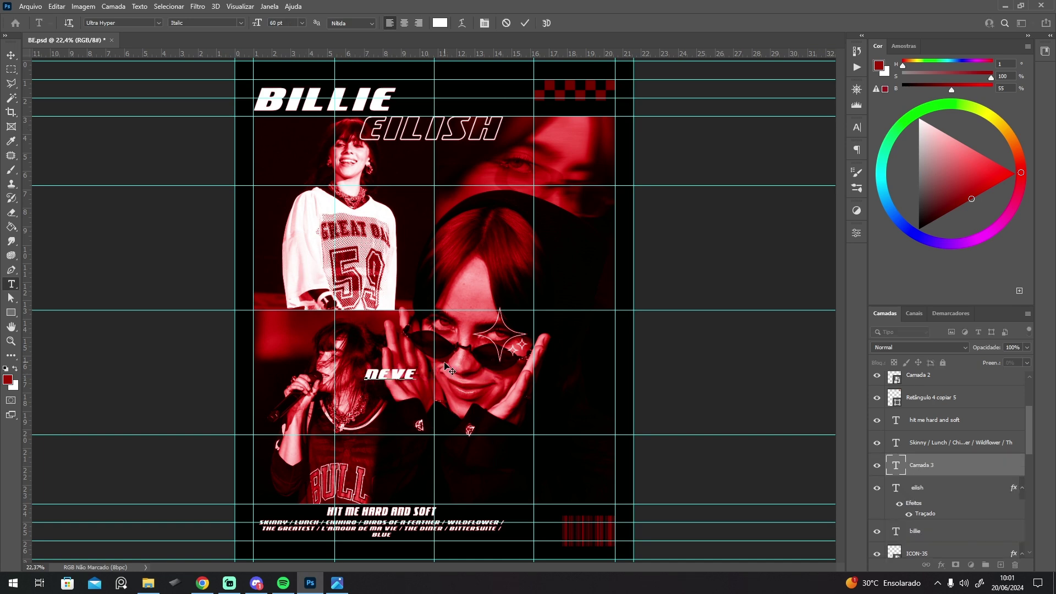
key(BackSpace)
key(BackSpace)
key(BackSpace)
key(BackSpace)
text(a)
key(BackSpace)
text(never lost my crown)
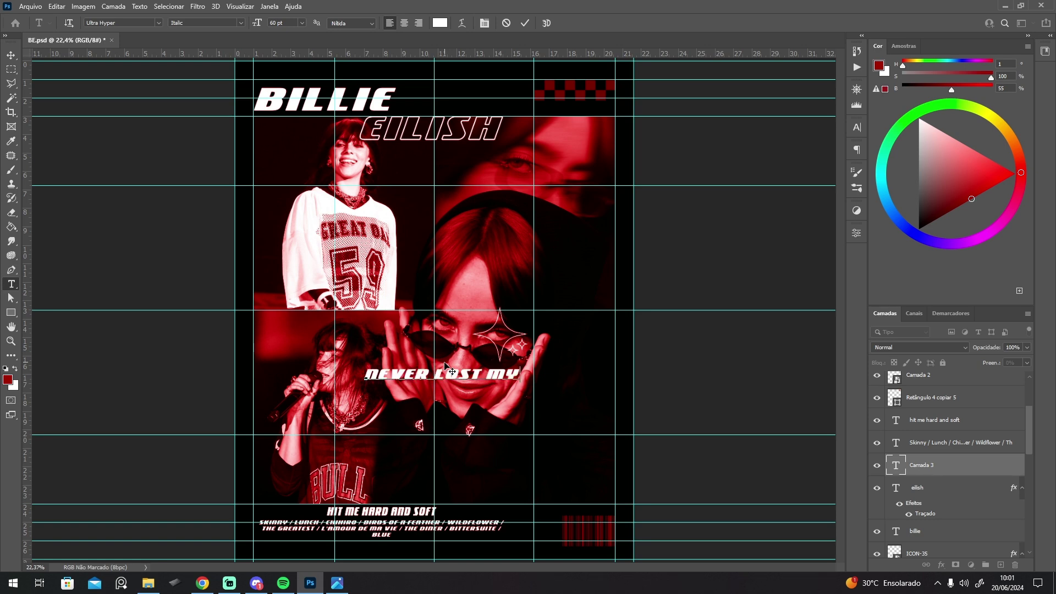
click(444, 360)
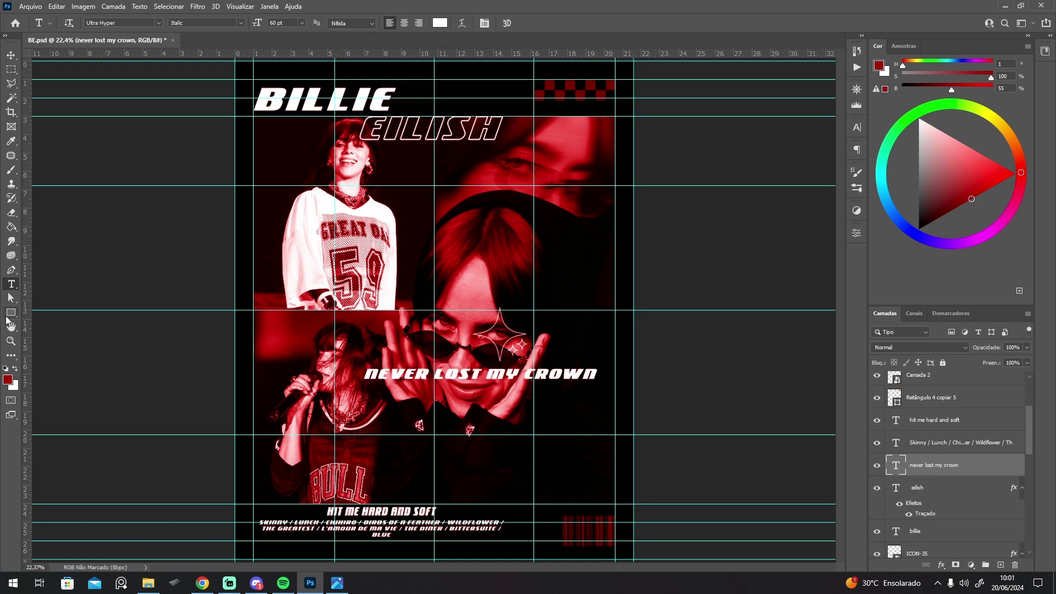
Draw a white-outlined rectangle about 1878 × 233 px below the jersey number and set its corner radii to 45 px.
click(11, 312)
click(46, 316)
drag(288, 282, 515, 310)
click(856, 233)
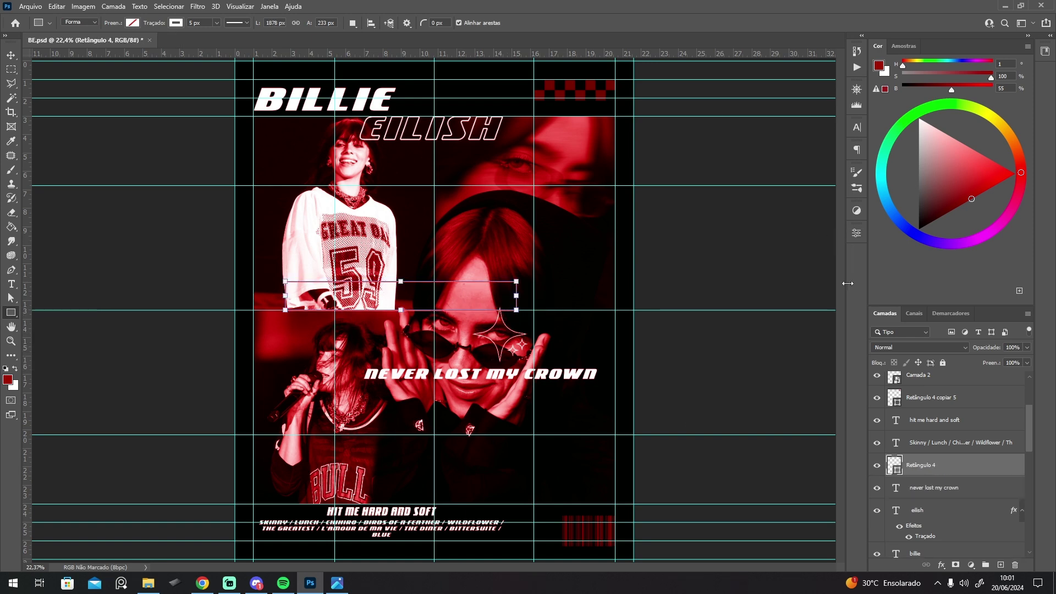
click(861, 234)
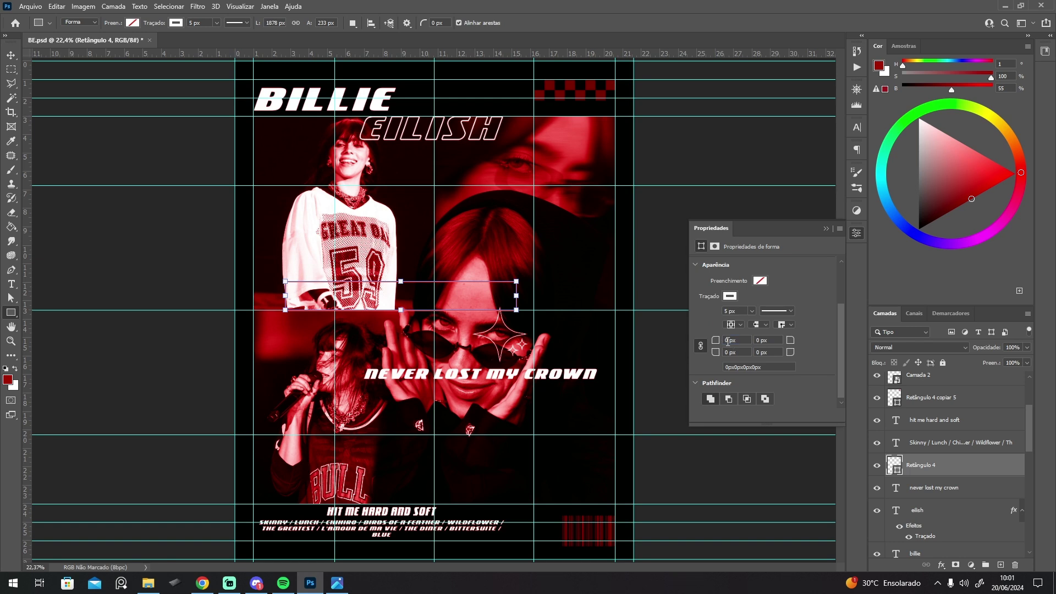
text(45)
key(Return)
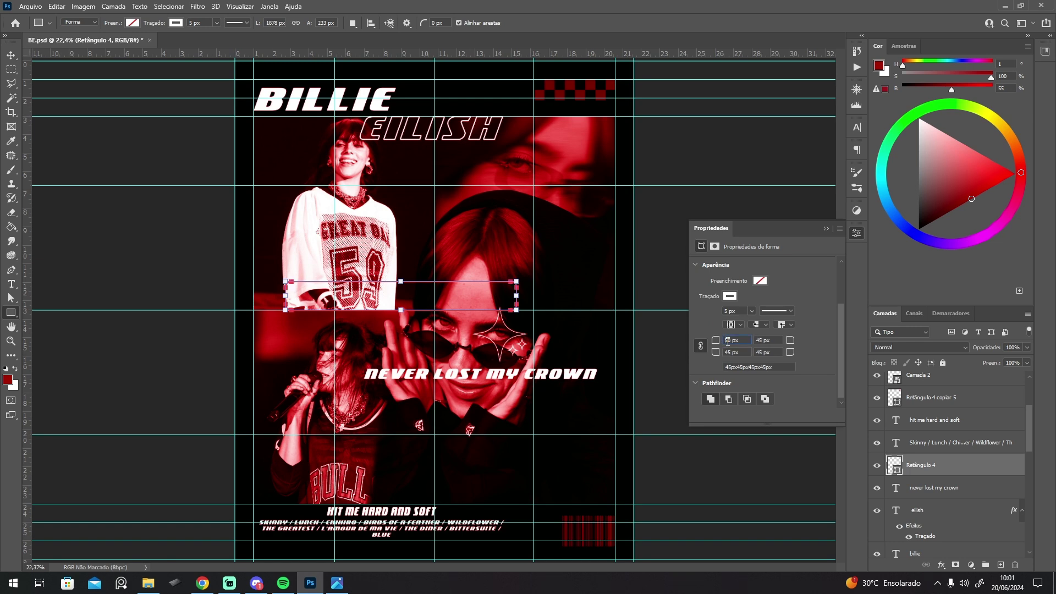
click(825, 228)
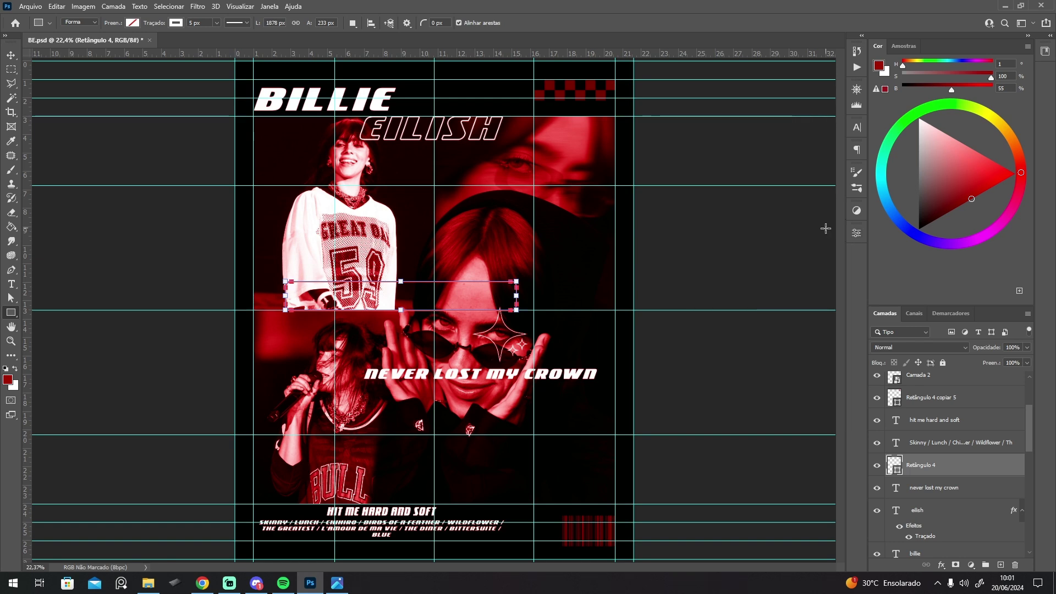
Turn off faux bold and all caps for the "never lost my crown" text.
click(960, 488)
click(857, 128)
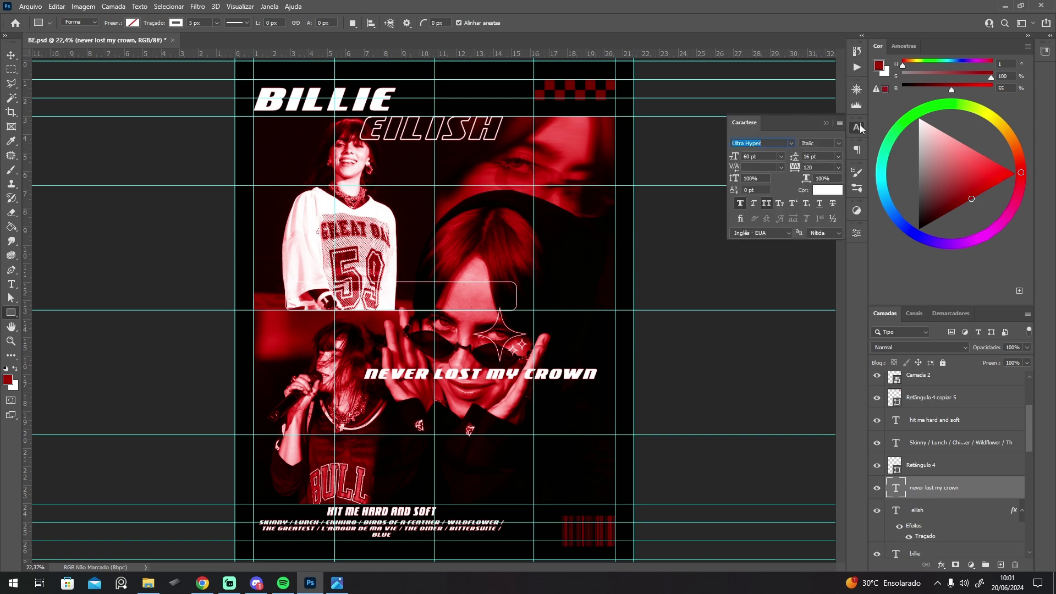
click(740, 203)
click(766, 203)
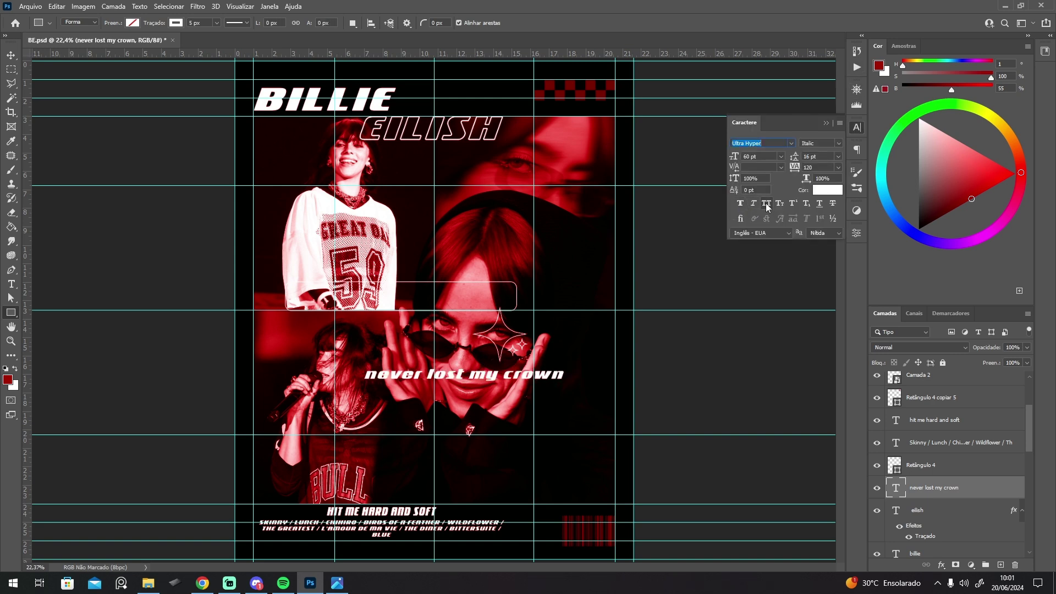
click(826, 122)
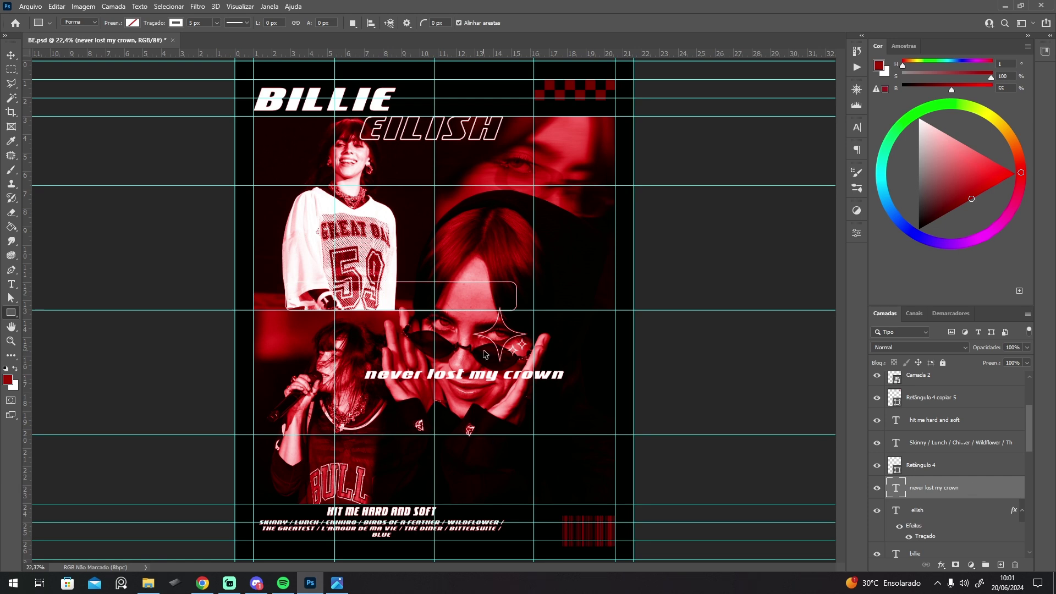
Move the "never lost my crown" text into the rounded rectangle and align the two layers on their centres.
drag(485, 354, 423, 276)
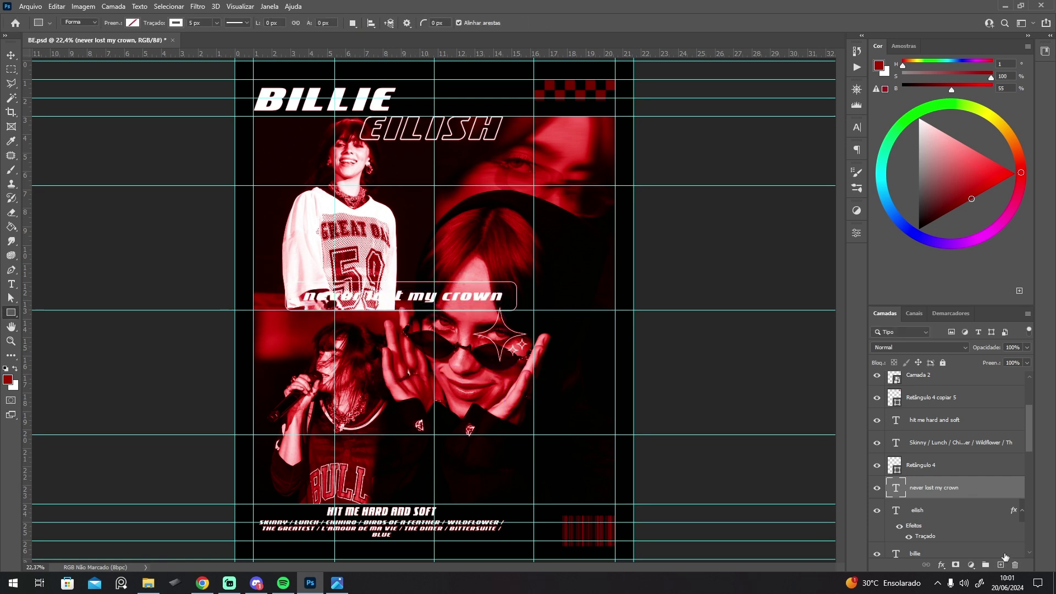
ctrl+click(968, 473)
click(11, 55)
click(325, 25)
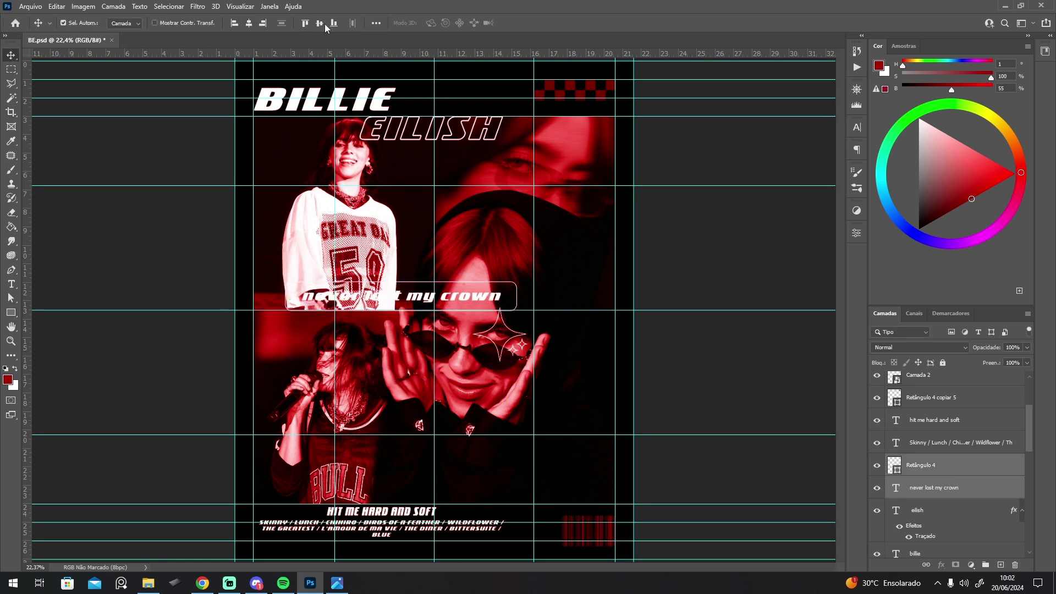
Move the text and its rounded frame together so the frame's edge meets the poster's right margin guide.
key(ctrl+t)
drag(421, 287, 520, 286)
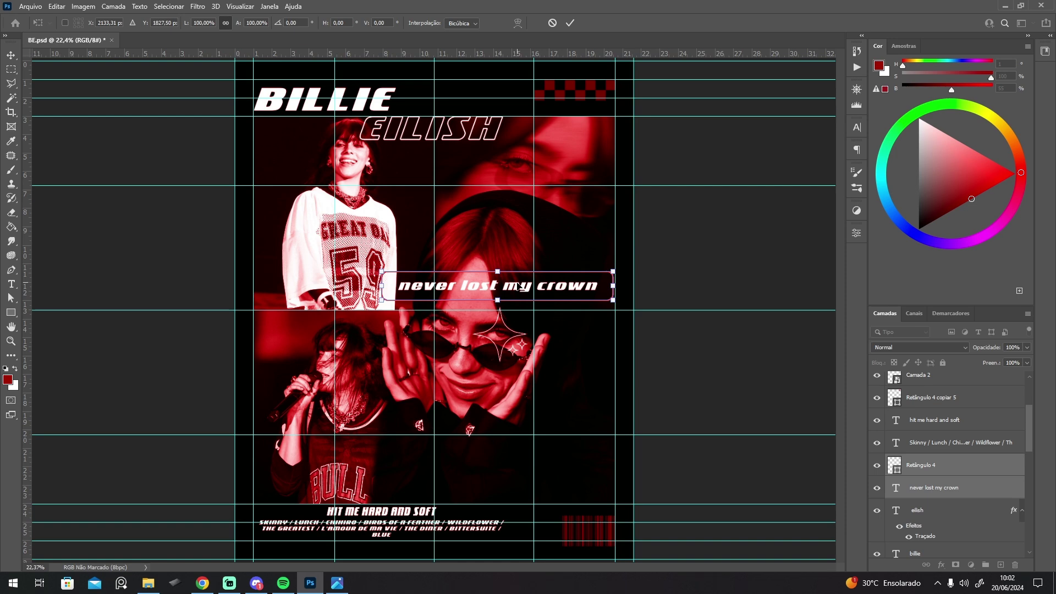
key(Return)
Try shortening the framed text to "never lost", and undo the deletion.
click(525, 281)
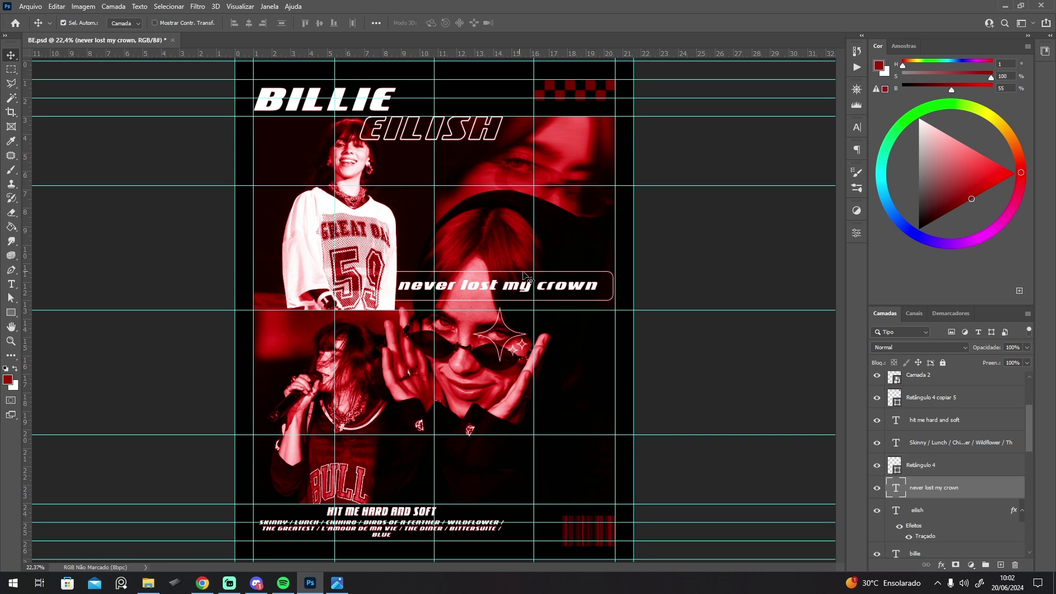
double_click(598, 289)
key(BackSpace)
key(BackSpace)
key(BackSpace)
key(BackSpace)
key(BackSpace)
key(BackSpace)
key(BackSpace)
key(BackSpace)
key(BackSpace)
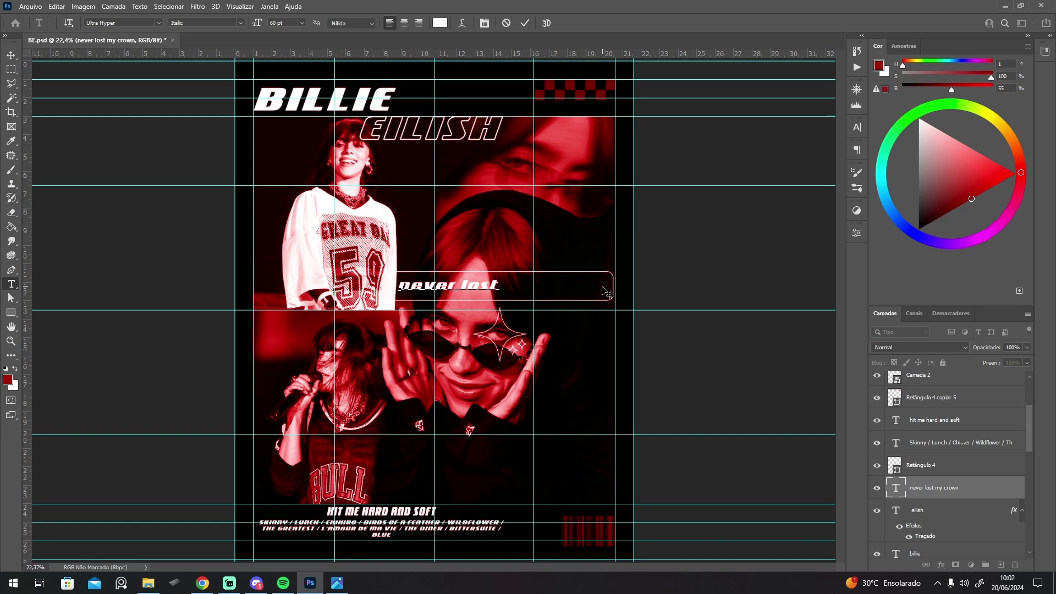
key(ctrl+Return)
key(ctrl+z)
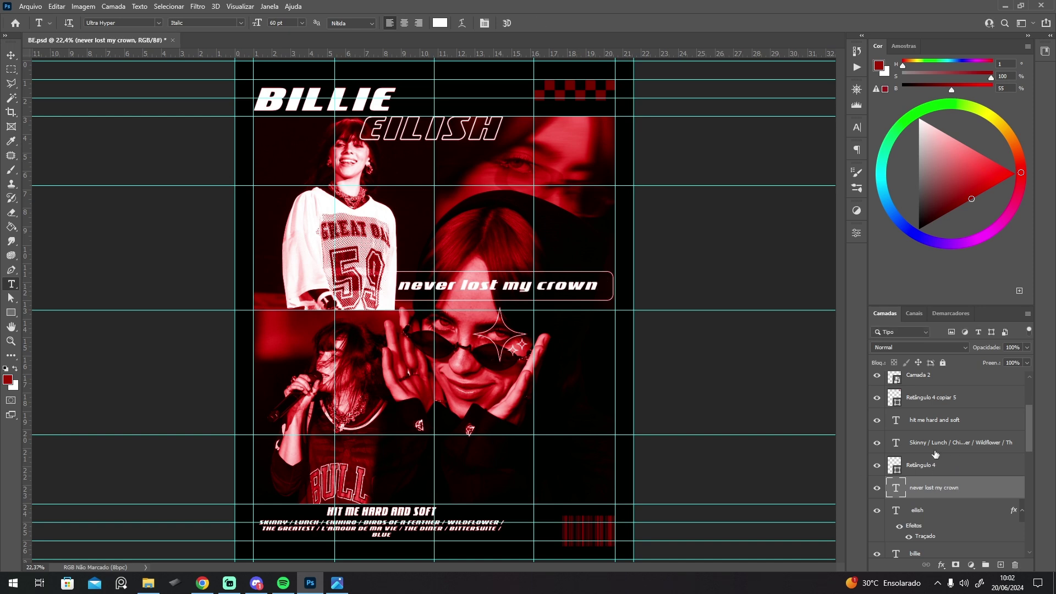
Scale the framed "never lost my crown" text to 46.18% and place it just above the barcode by the right margin.
ctrl+click(949, 469)
key(ctrl+t)
drag(614, 300, 572, 295)
drag(534, 418, 535, 444)
drag(553, 287, 594, 498)
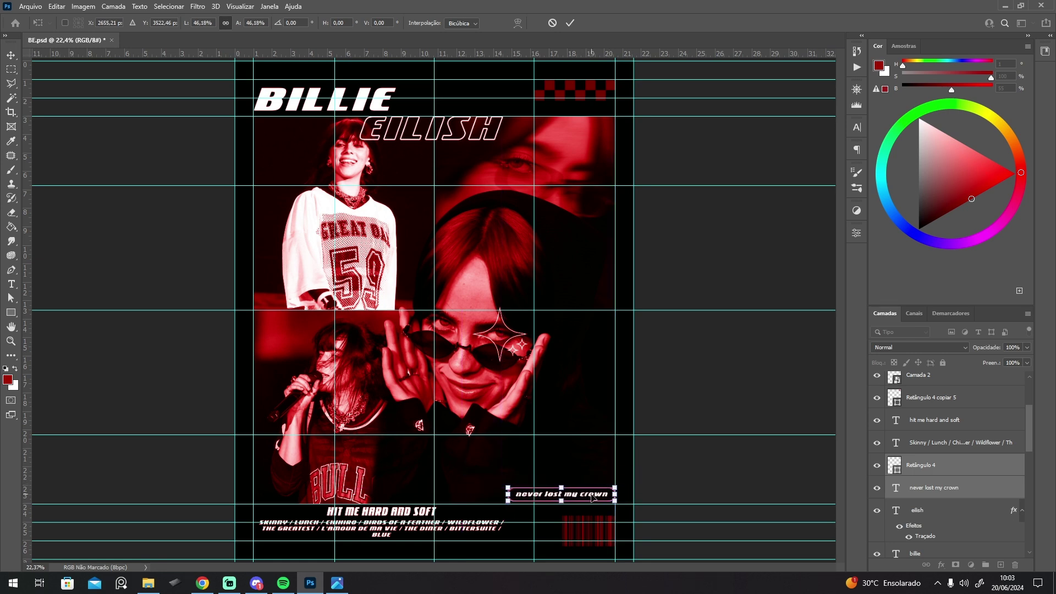
key(Return)
Scale the framed text to 93.30% and move it up onto the horizontal guide near 20 inches.
click(927, 443)
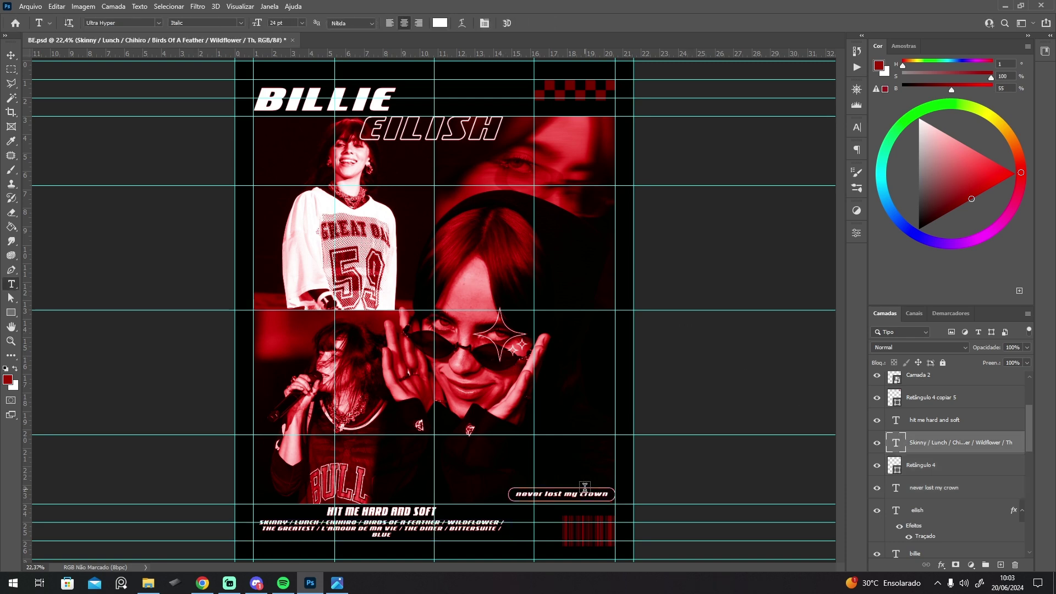
click(936, 489)
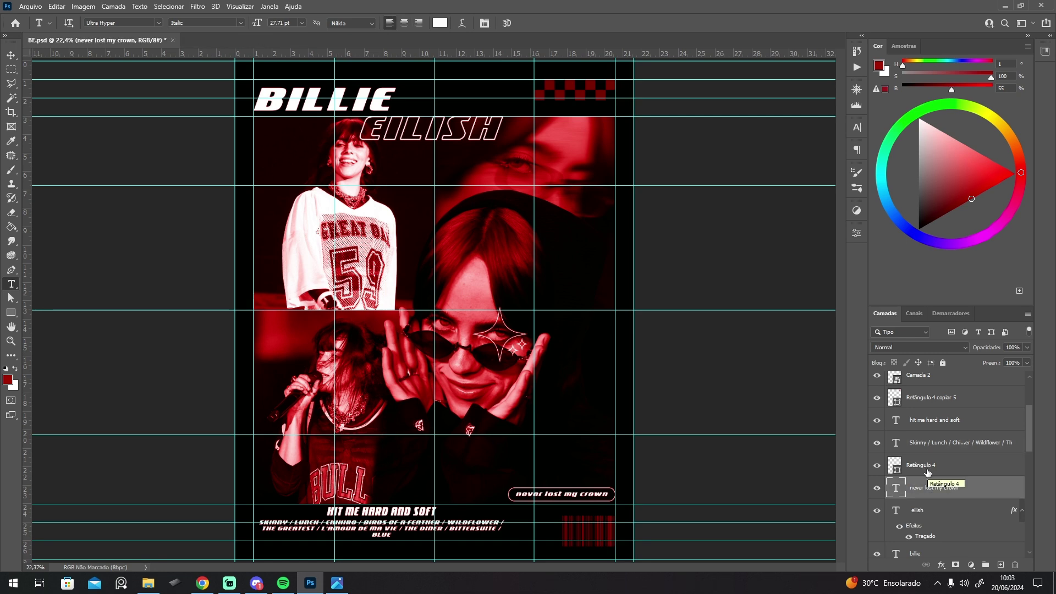
ctrl+click(927, 467)
key(ctrl+t)
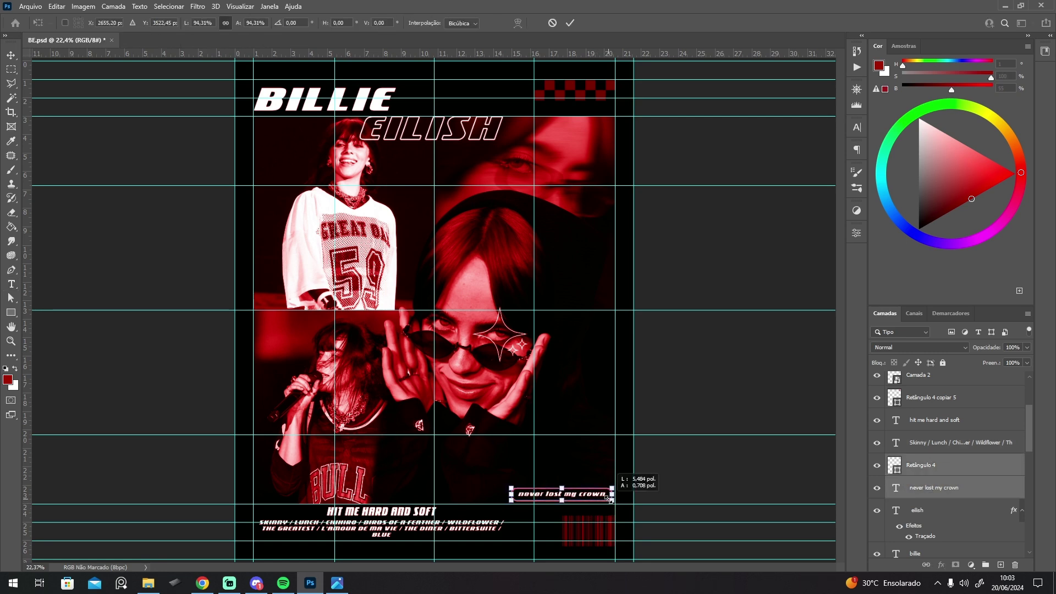
drag(595, 497, 595, 442)
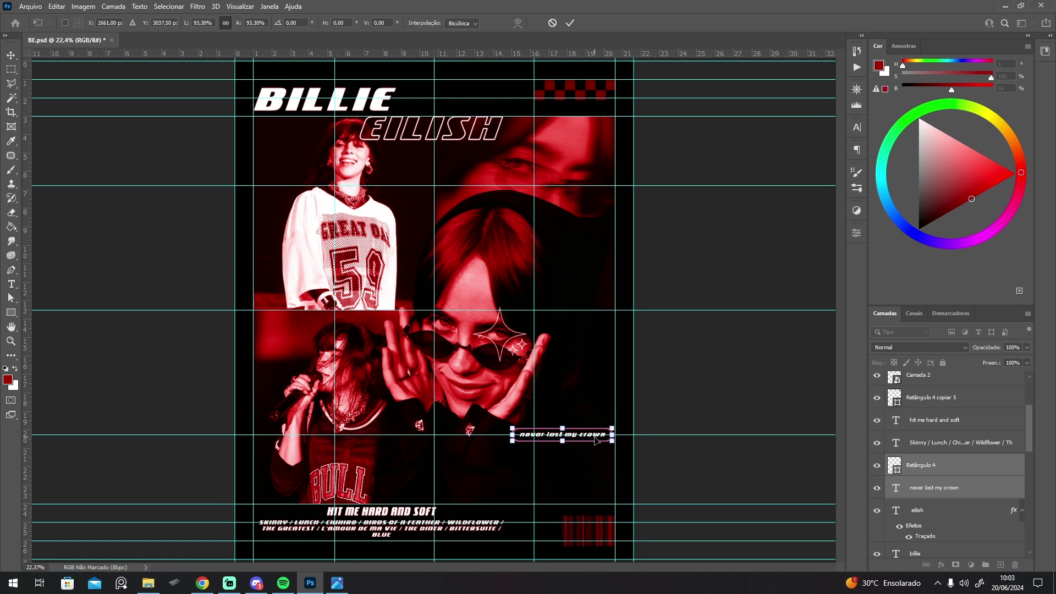
key(Return)
Move the framed "never lost my crown" text back down above the barcode, flush with the right margin guide.
click(977, 457)
click(923, 379)
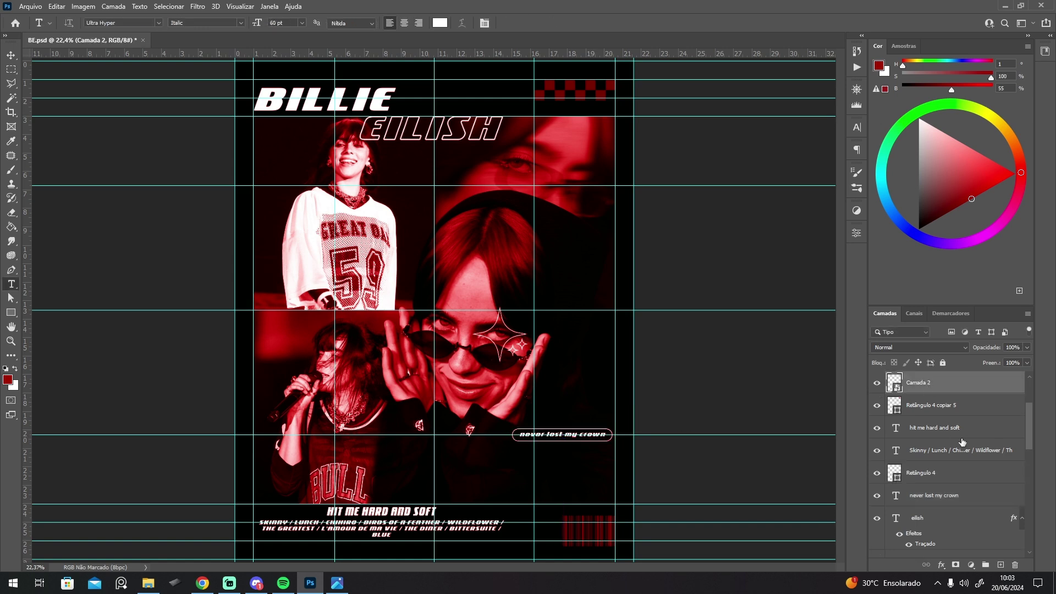
click(962, 491)
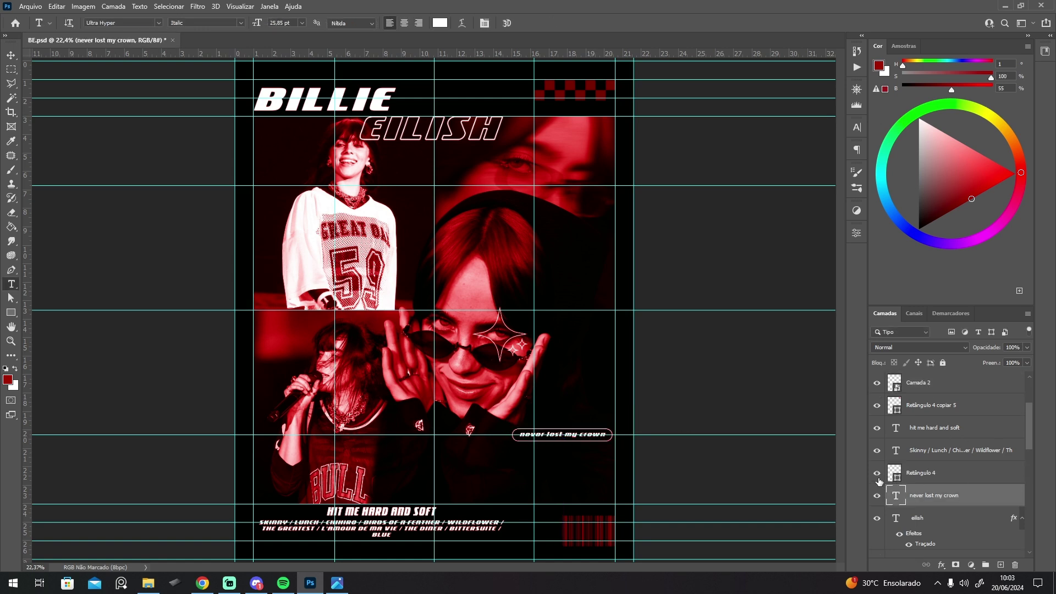
ctrl+click(942, 478)
key(ctrl+t)
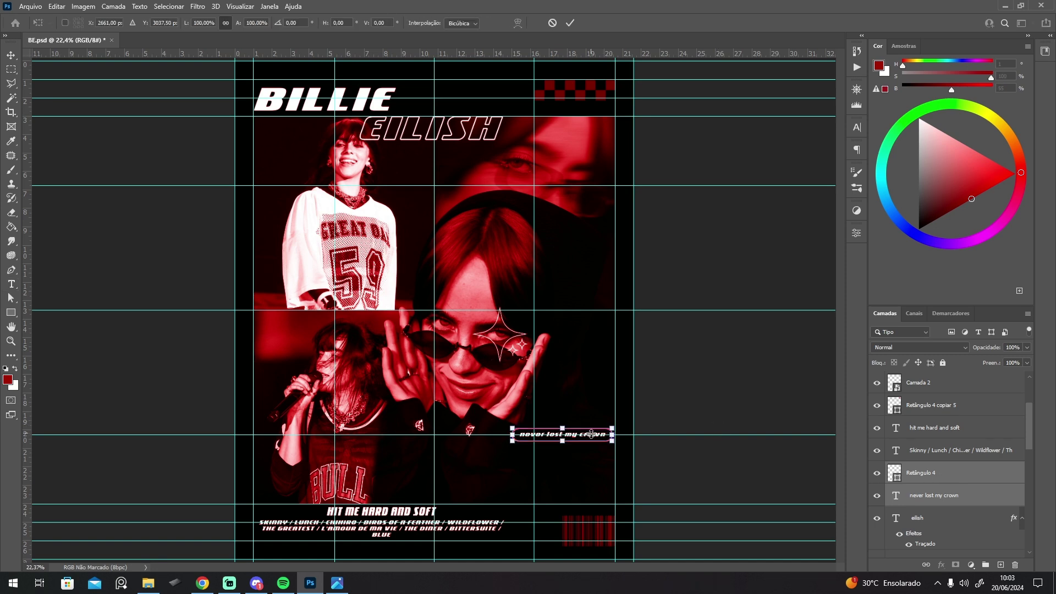
drag(586, 440, 593, 502)
key(Return)
click(939, 480)
click(938, 492)
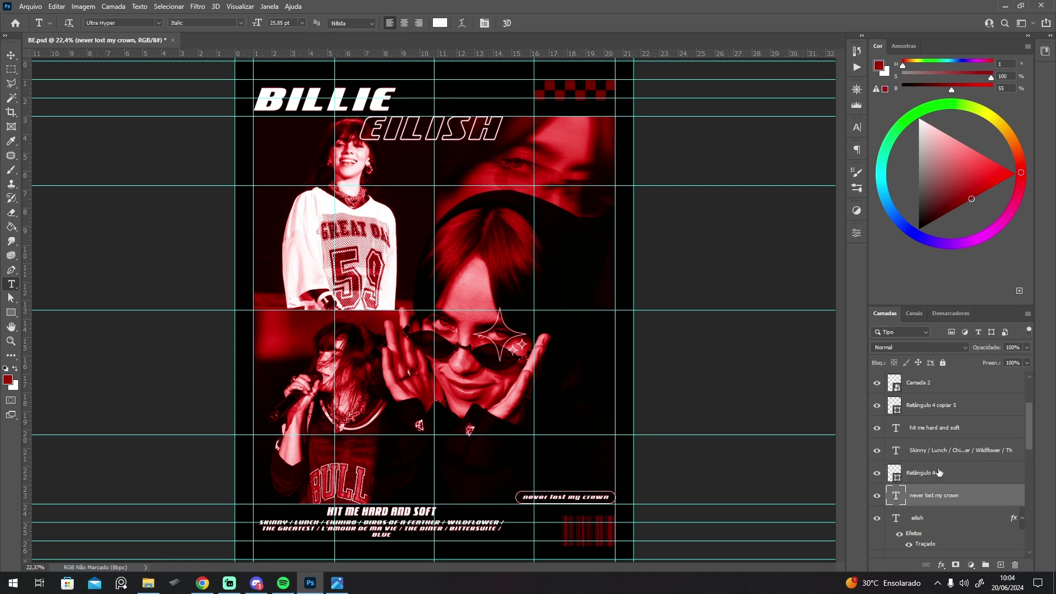
Nudge the "never lost my crown" text and its frame slightly left so the frame lines up with the right margin guide.
click(930, 454)
key(z)
click(604, 518)
click(605, 519)
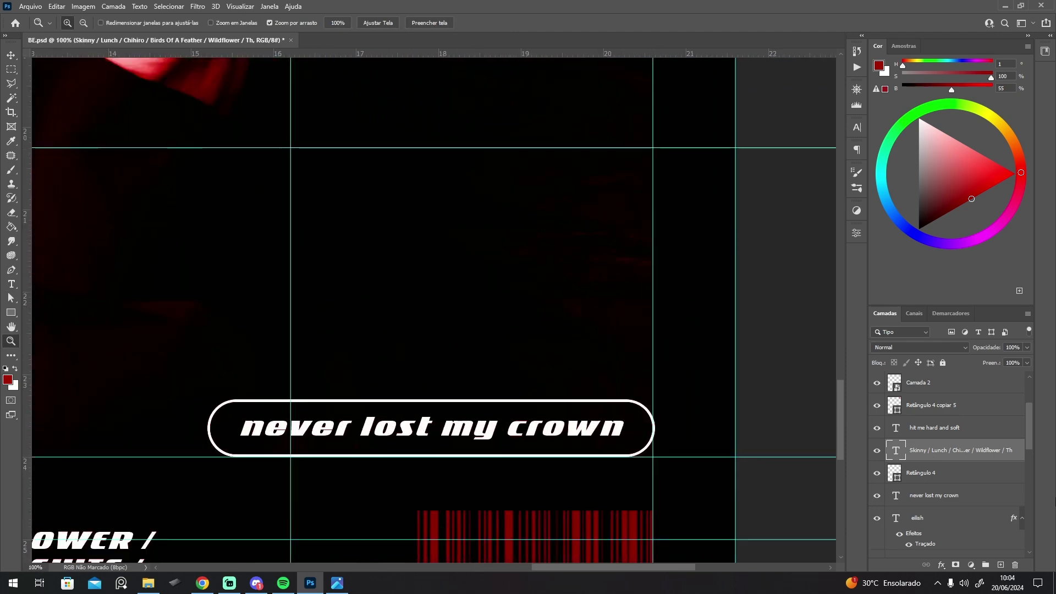
click(935, 473)
shift+click(945, 495)
key(ctrl+t)
key(Left)
key(Left)
key(Left)
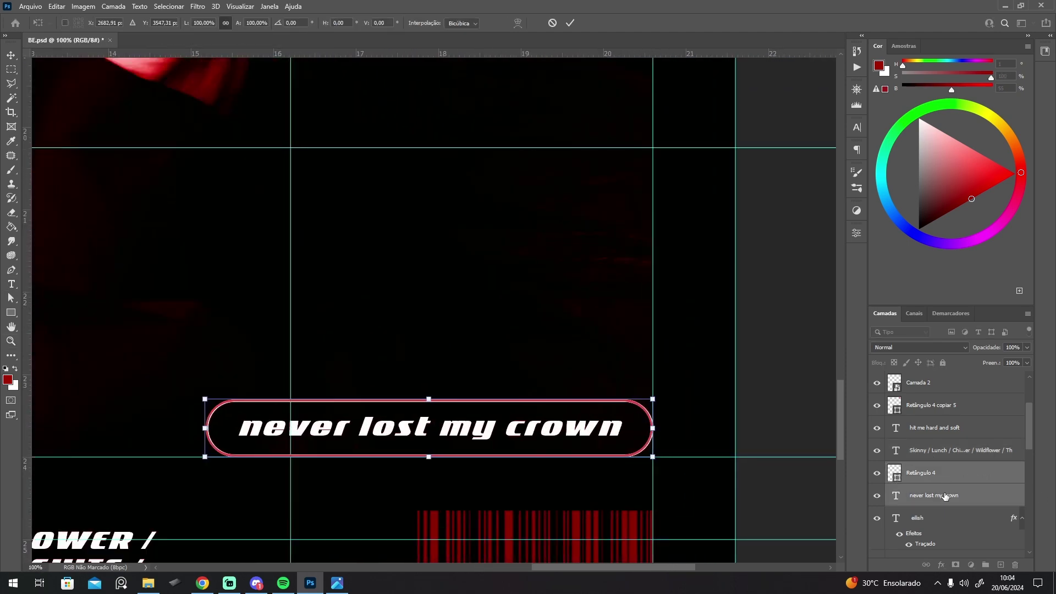
key(Return)
key(ctrl+t)
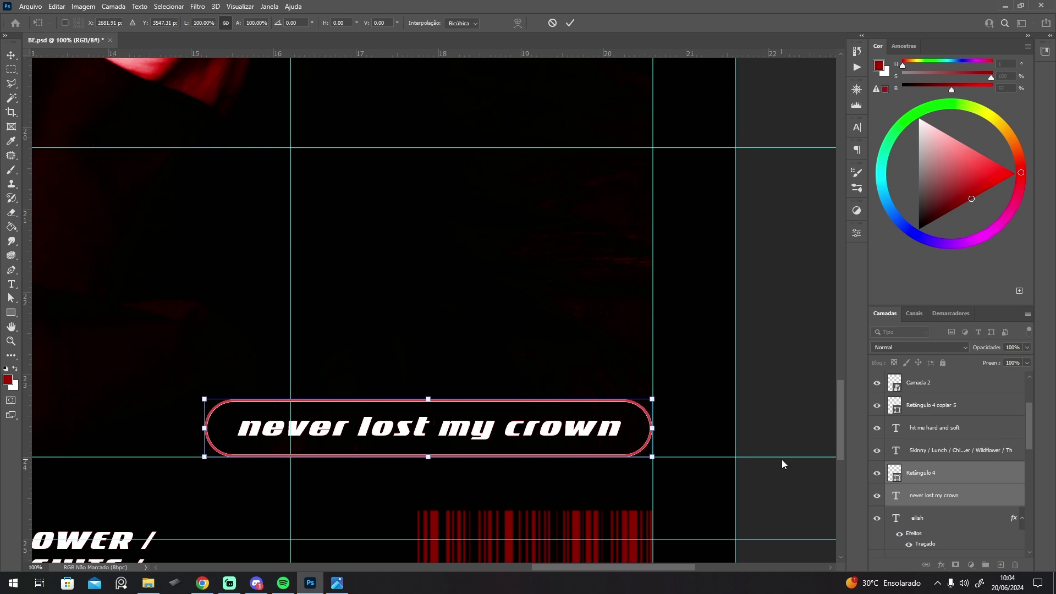
key(Return)
scroll(477, 149, down, 3)
scroll(478, 149, down, 2)
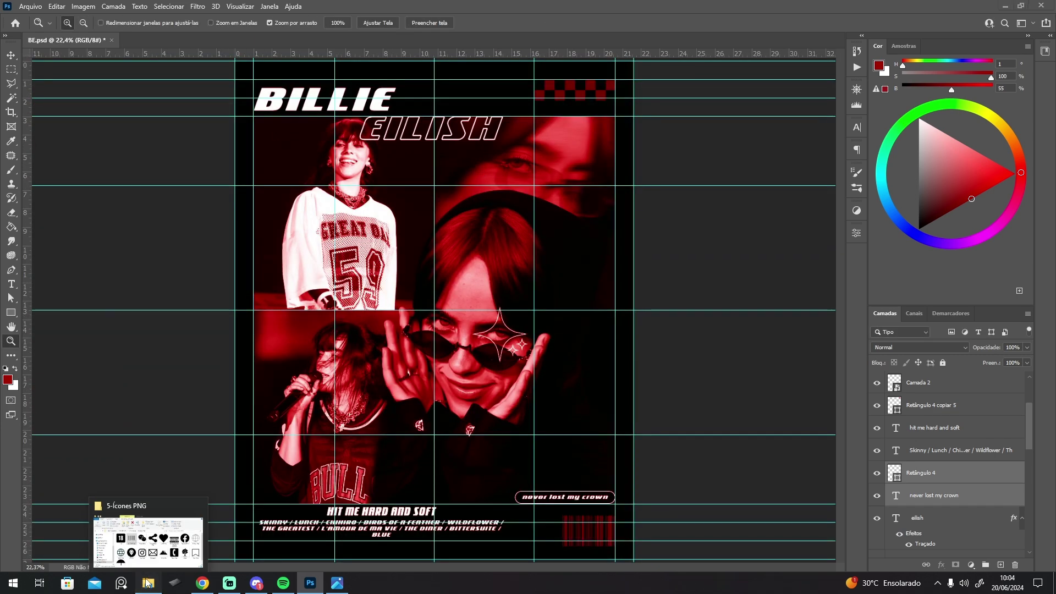
Switch to File Explorer, find the ICON-28 double arrow in the Assets folder, and place it into the poster.
click(148, 542)
click(16, 97)
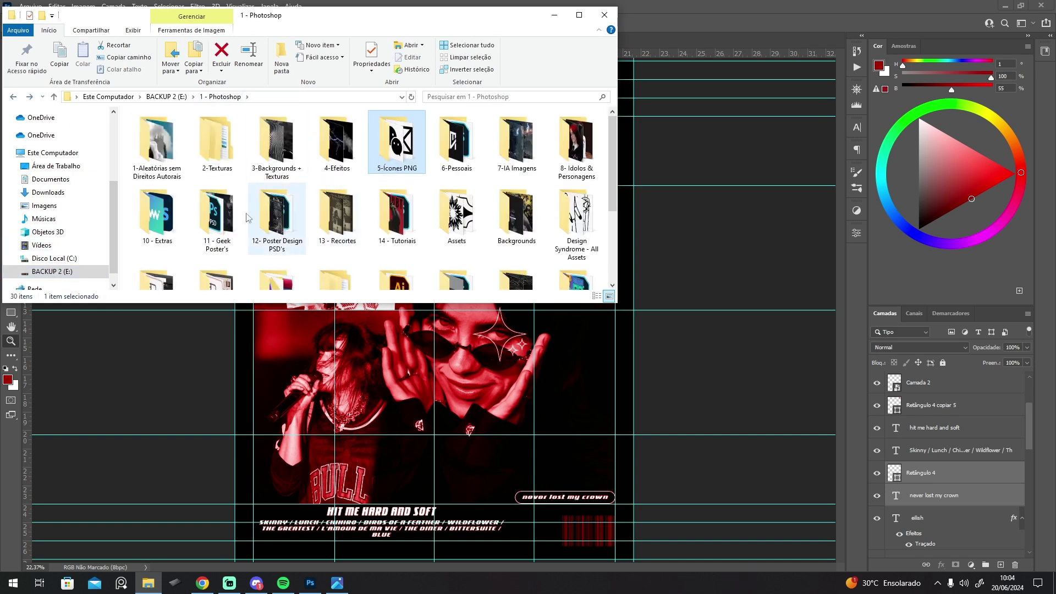
double_click(455, 229)
scroll(609, 165, down, 5)
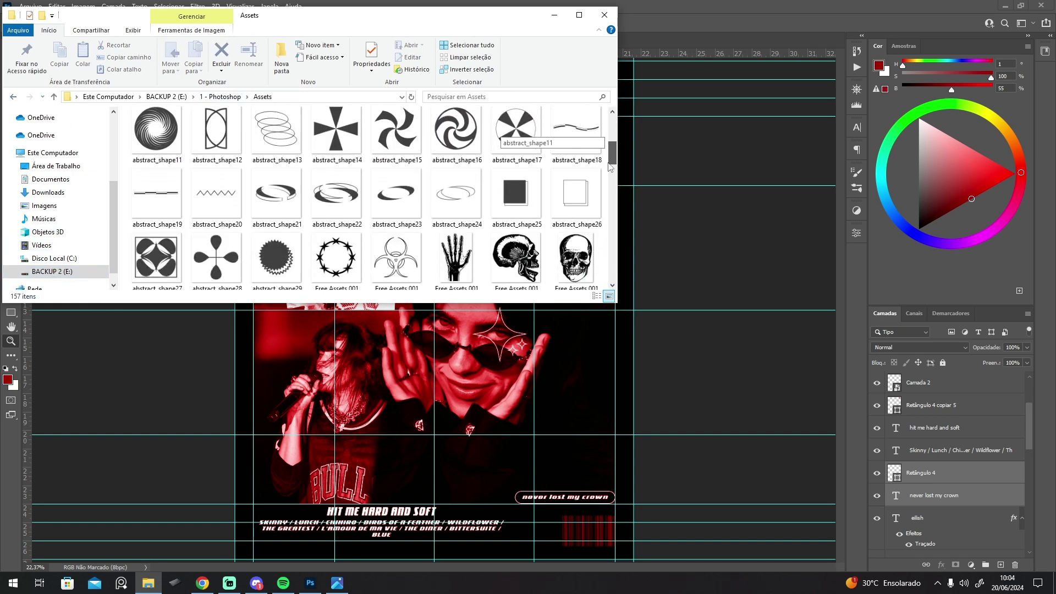
drag(610, 171, 610, 233)
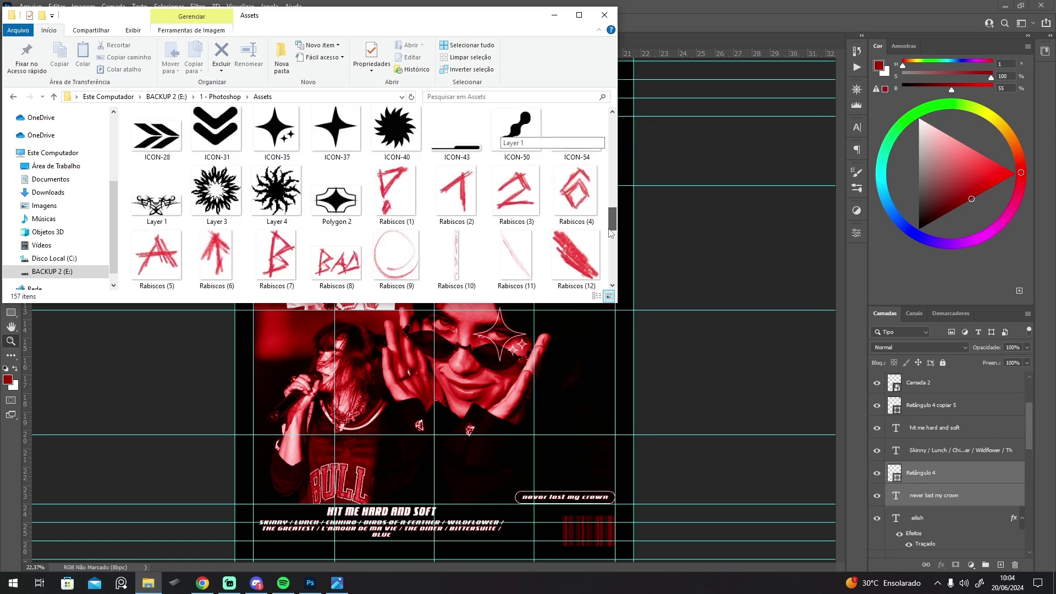
drag(157, 135, 404, 341)
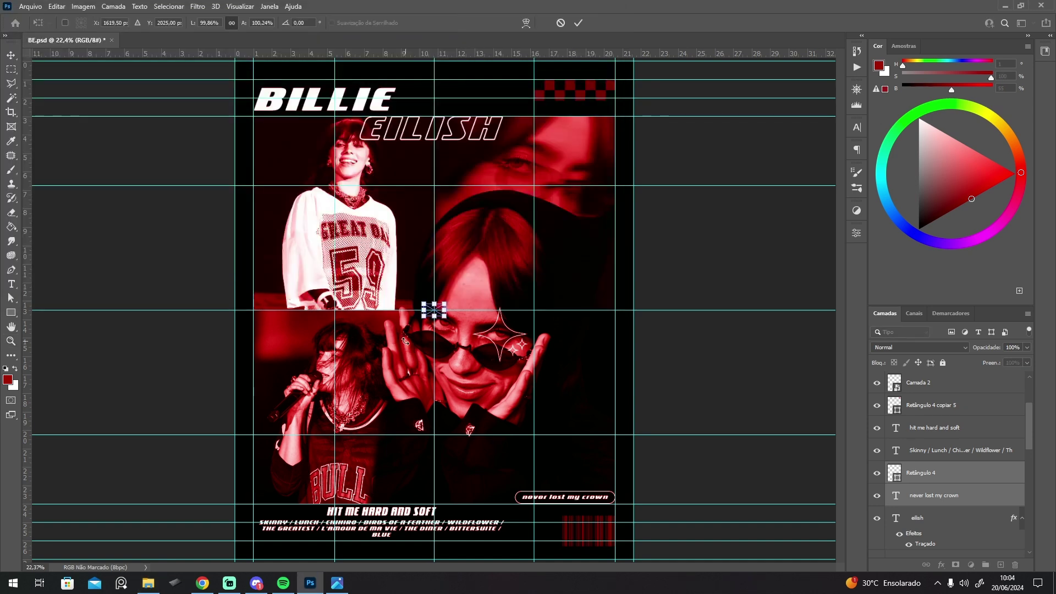
key(Return)
Apply a white Color Overlay to the ICON-28 double arrow.
mouse_move(1029, 438)
mouse_down()
mouse_move(1031, 418)
mouse_move(1030, 437)
mouse_up()
double_click(970, 483)
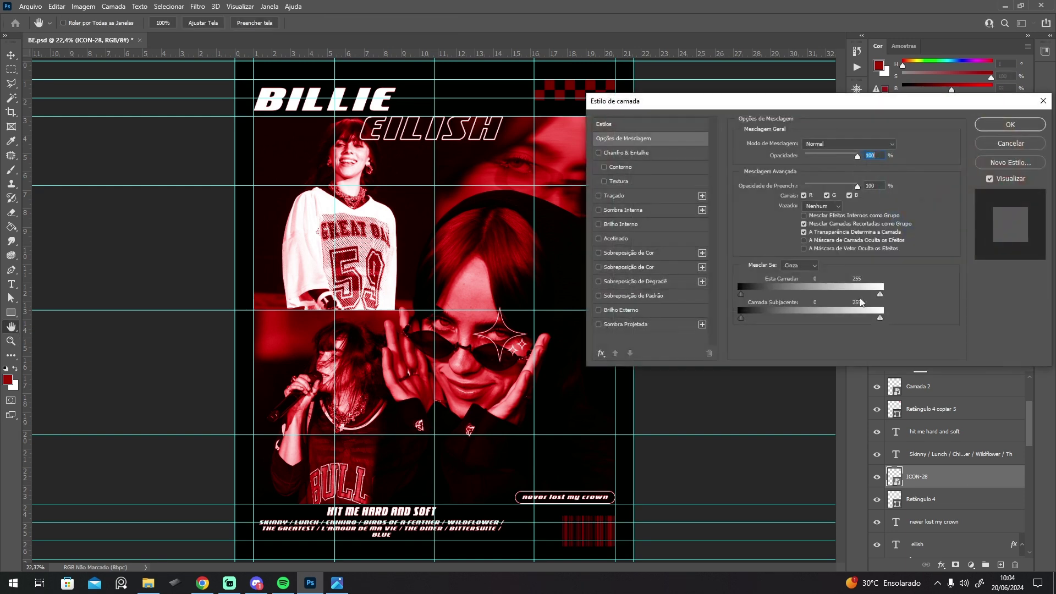
click(633, 253)
click(981, 122)
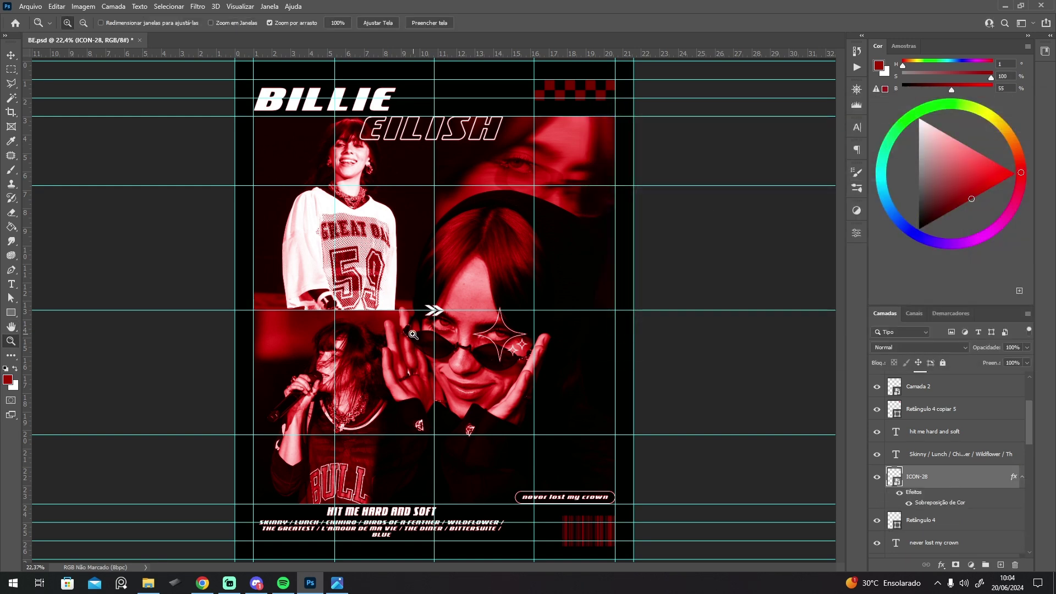
Move the double arrow to the poster's lower-left corner, beneath the track list and against the left margin guide.
key(ctrl+t)
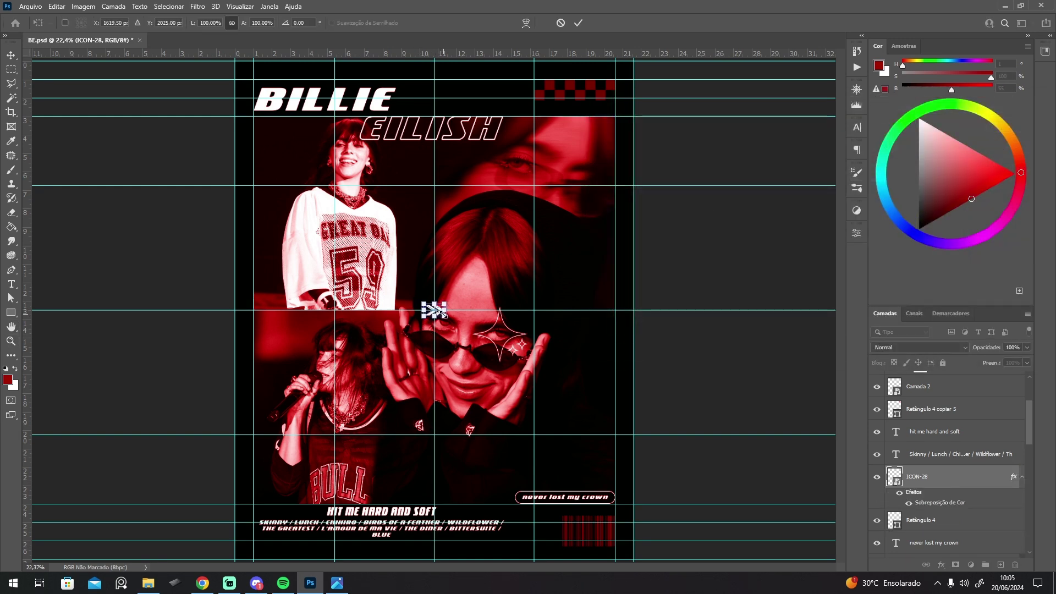
drag(443, 315, 239, 404)
key(Return)
key(Return)
key(z)
click(280, 425)
key(ctrl+t)
key(Return)
drag(319, 390, 147, 382)
drag(258, 383, 171, 388)
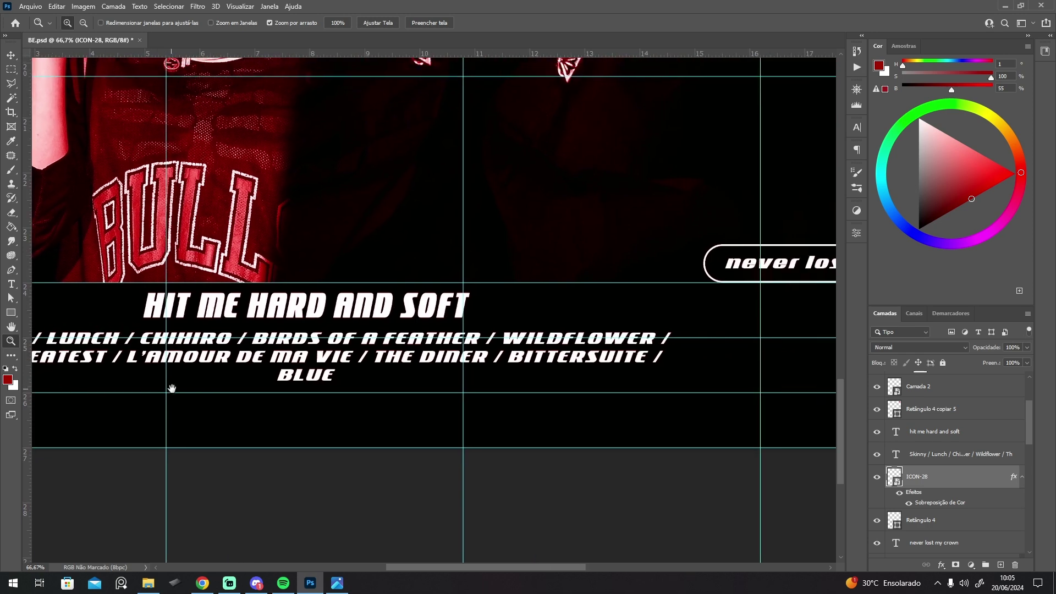
Duplicate the double arrow and align the copy on the same horizontal guide, against the vertical guide before the barcode.
alt+click(209, 386)
key(ctrl+j)
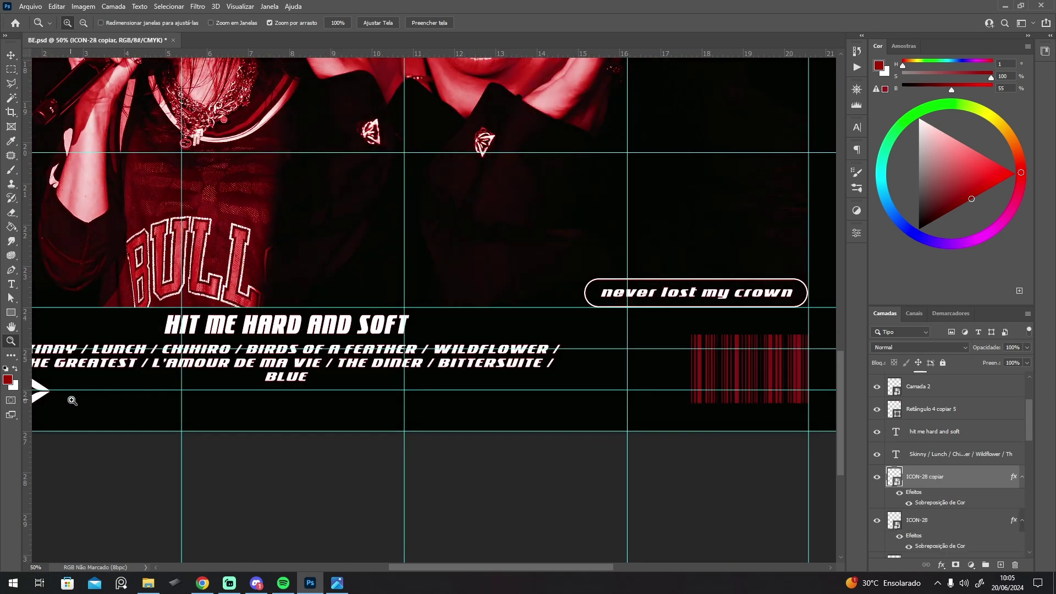
key(ctrl+t)
drag(46, 402, 626, 403)
drag(315, 328, 434, 325)
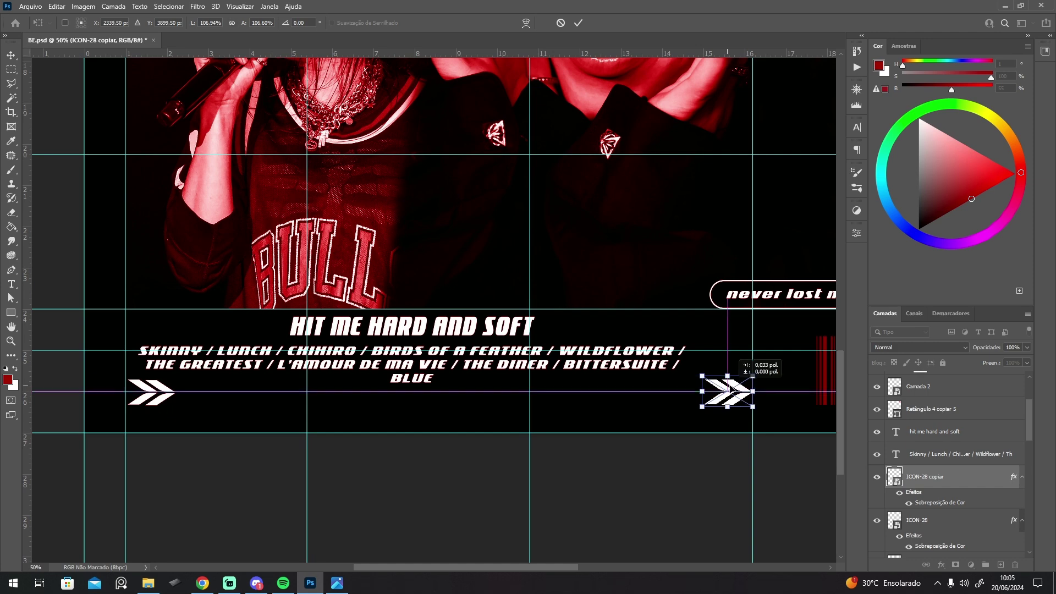
key(Return)
Delete both double-arrow icons from the bottom of the poster.
key(z)
alt+click(544, 302)
alt+click(552, 291)
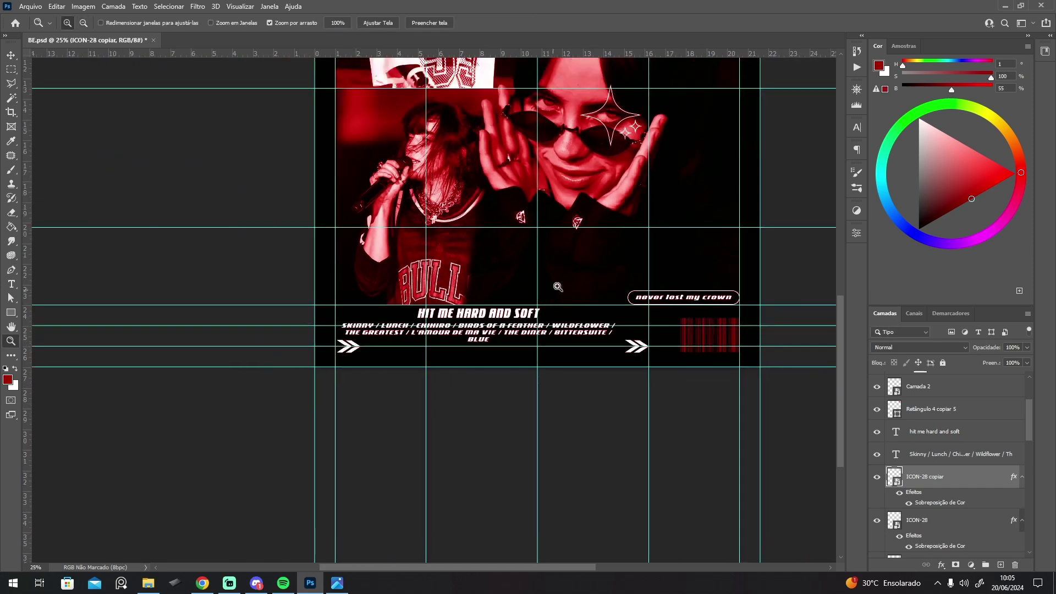
drag(556, 288, 494, 396)
key(Delete)
key(Delete)
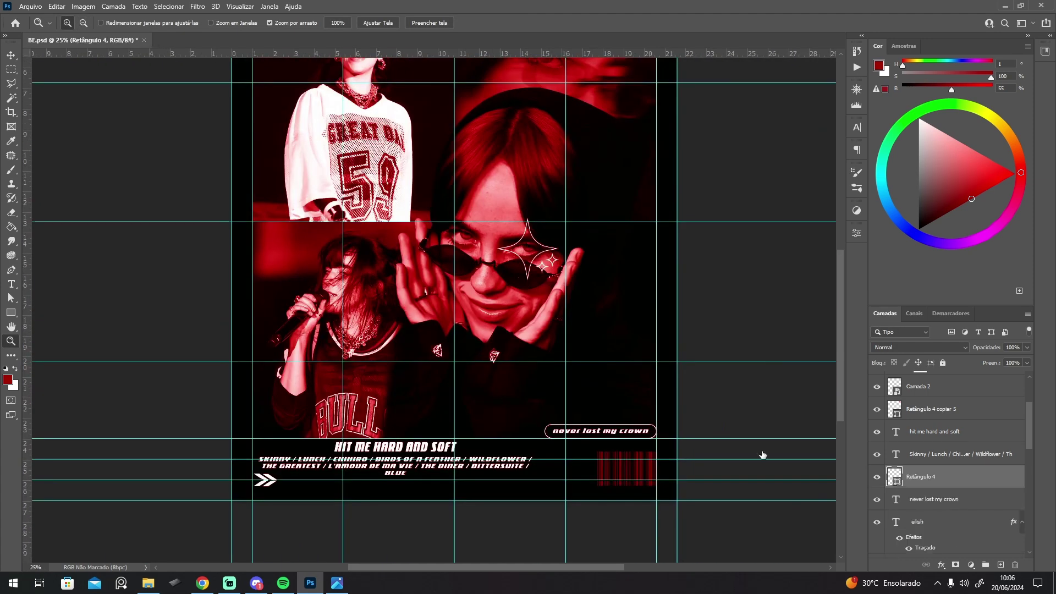
Move the checkered accent at the poster's upper right down so it rests on the top edge of the photo grid.
alt+click(526, 290)
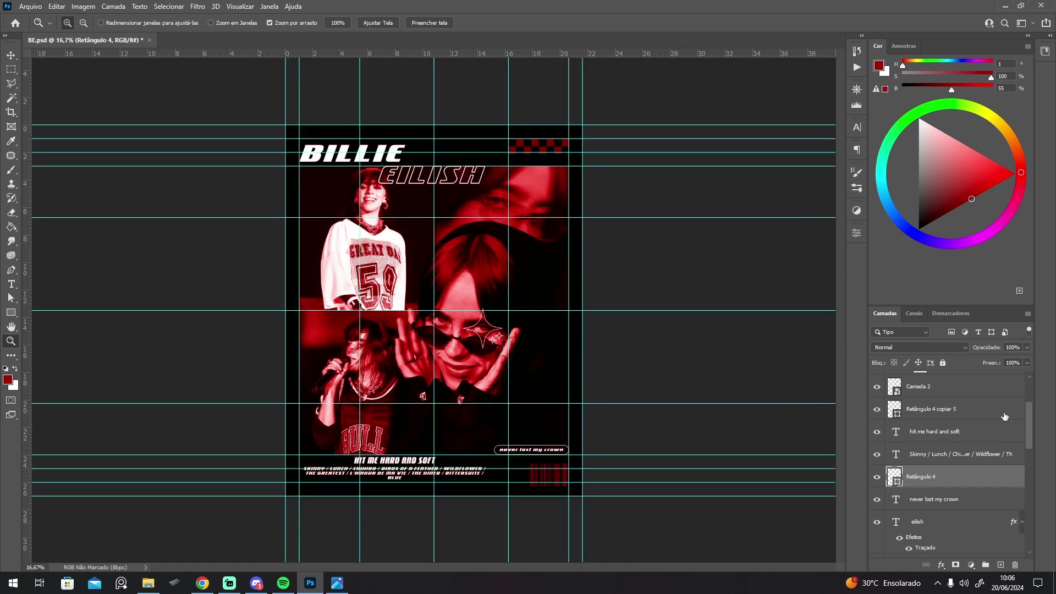
click(1004, 416)
key(ctrl+t)
drag(550, 148, 550, 152)
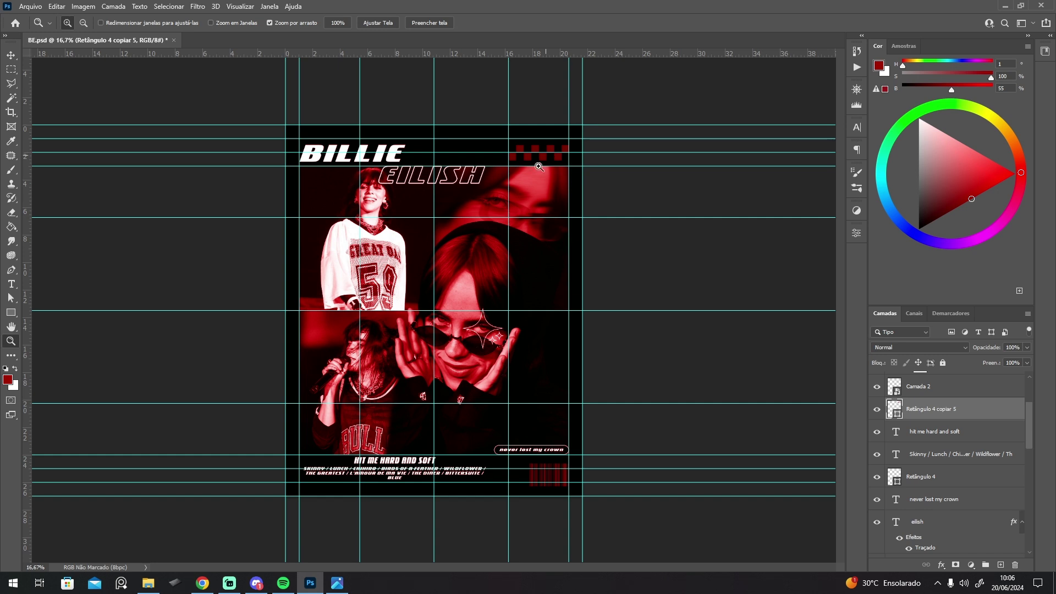
Stamp the visible layers into a merged layer above the gradient map, convert it to a smart object, and duplicate it.
drag(1033, 447, 1043, 385)
click(963, 454)
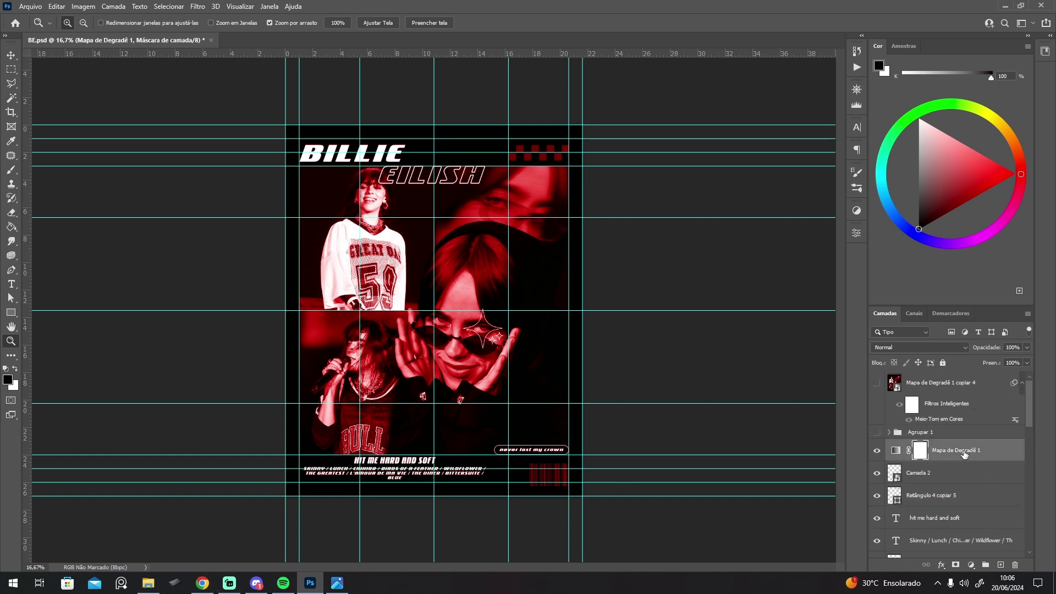
key(ctrl+alt+shift+e)
right_click(964, 453)
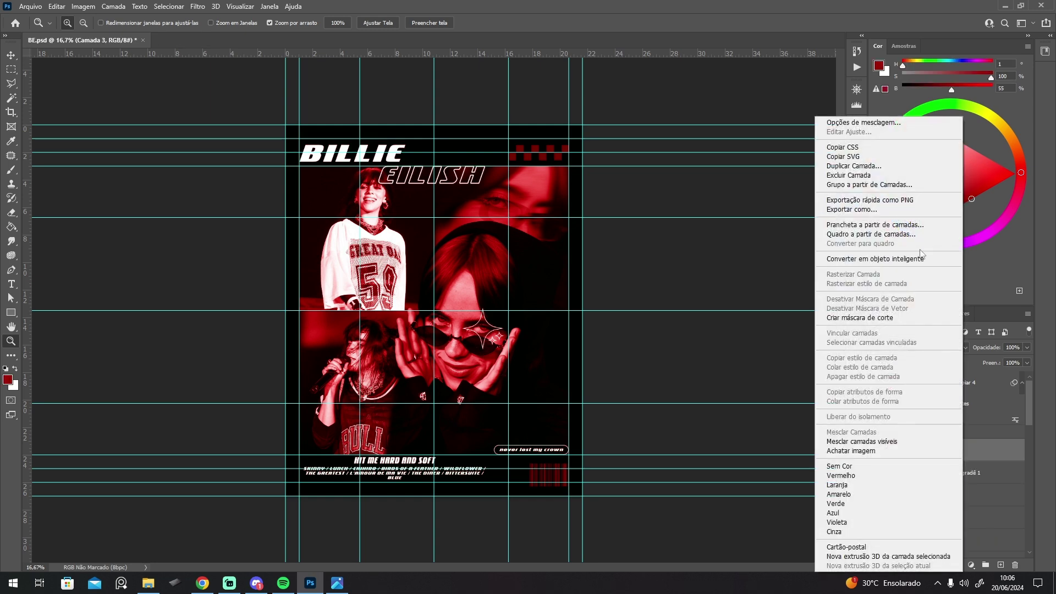
click(906, 257)
key(ctrl+j)
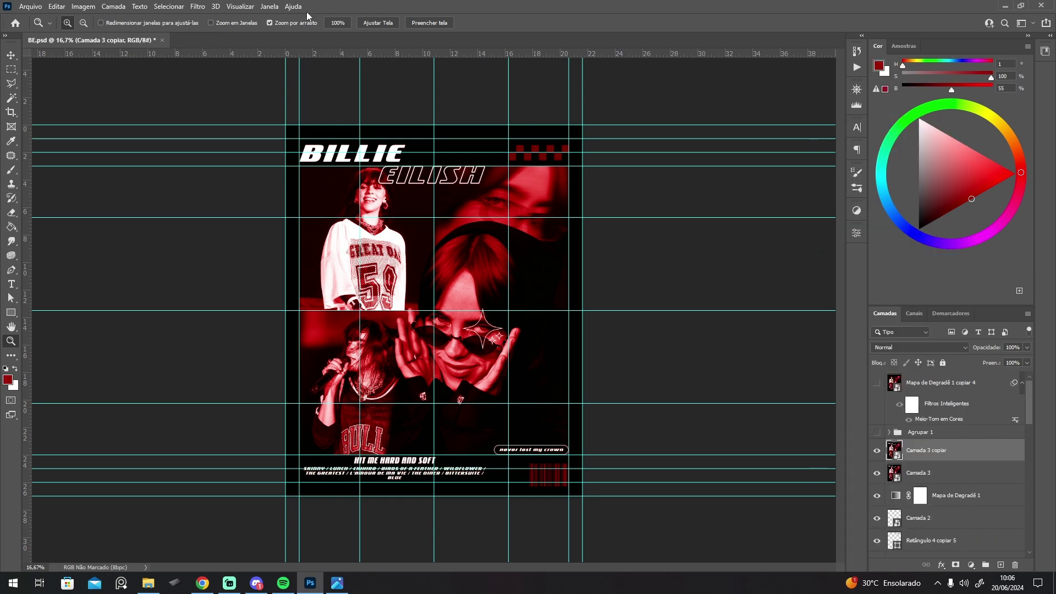
Apply a Gaussian Blur of 10.0 pixels to the merged copy and set its blend mode to Clarear (Lighten).
click(197, 6)
mouse_move(220, 145)
click(385, 210)
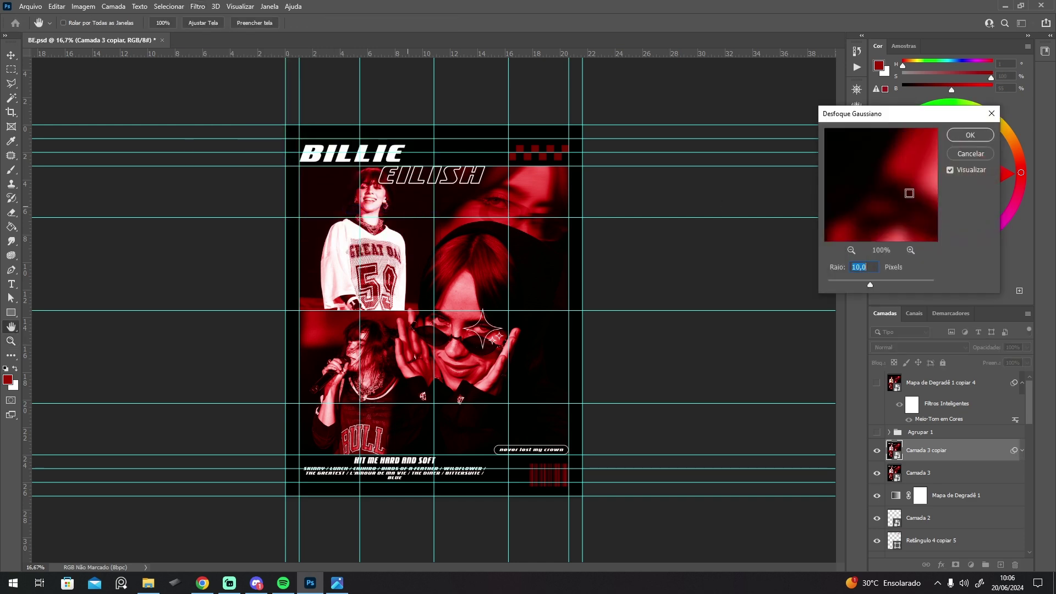
click(971, 140)
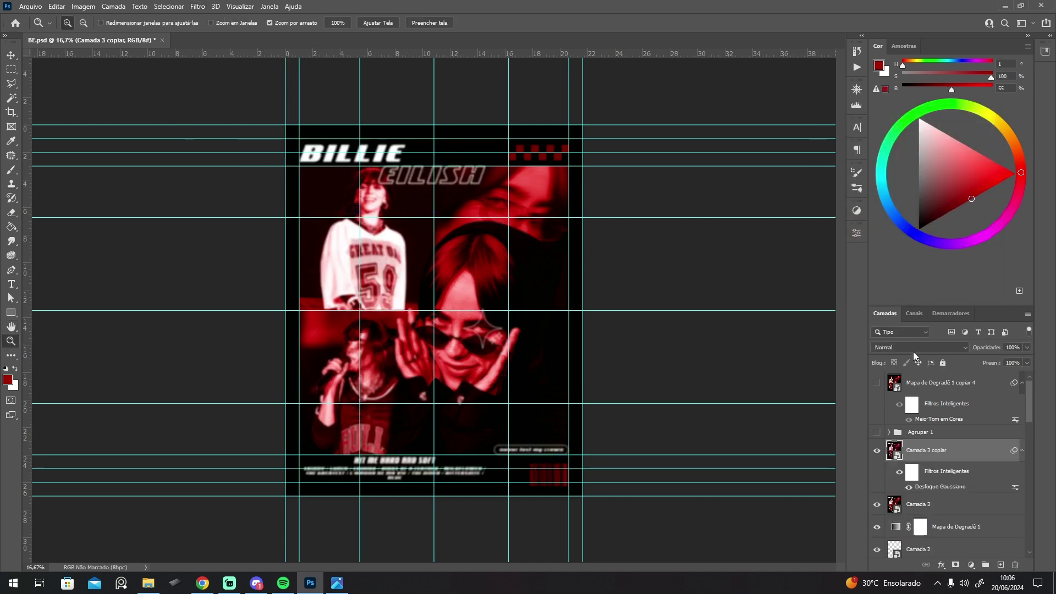
click(918, 347)
click(890, 381)
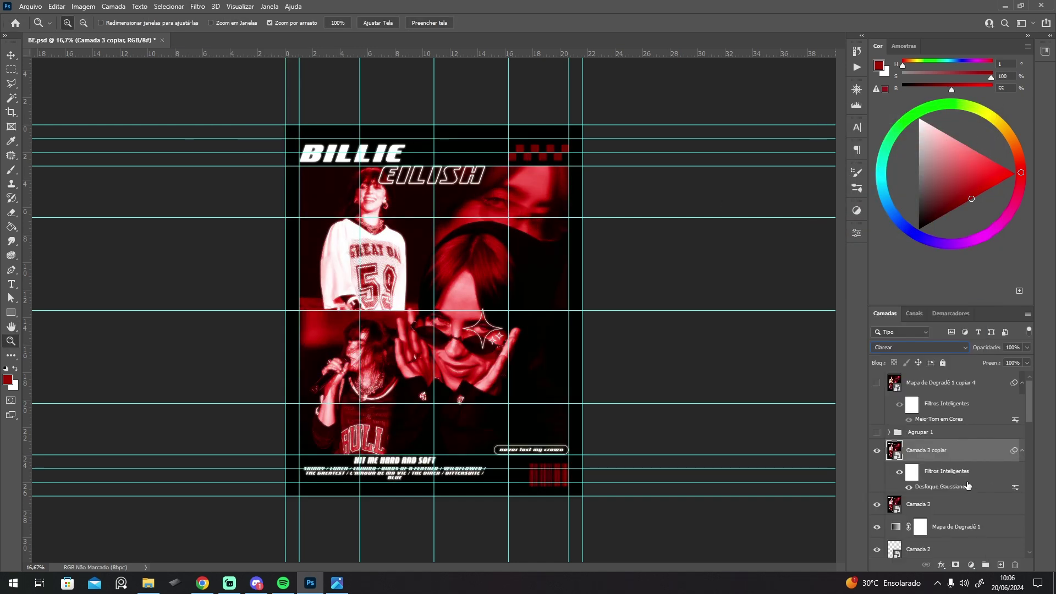
Put another merged copy on top with Motion Blur at angle 0 and distance 80 pixels, blended as Clarear (Lighten).
key(ctrl+j)
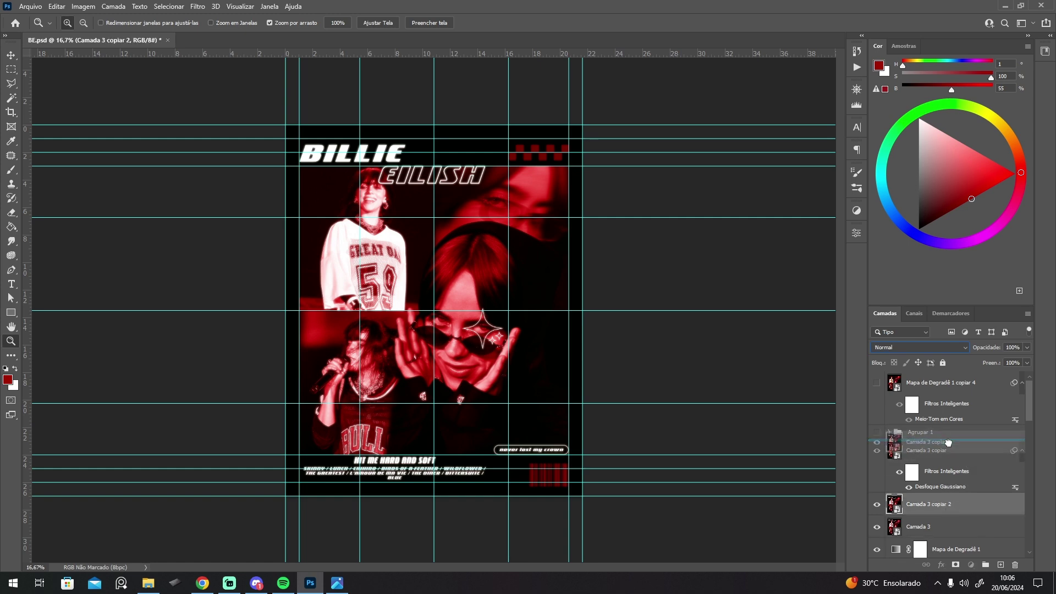
right_click(947, 450)
click(195, 7)
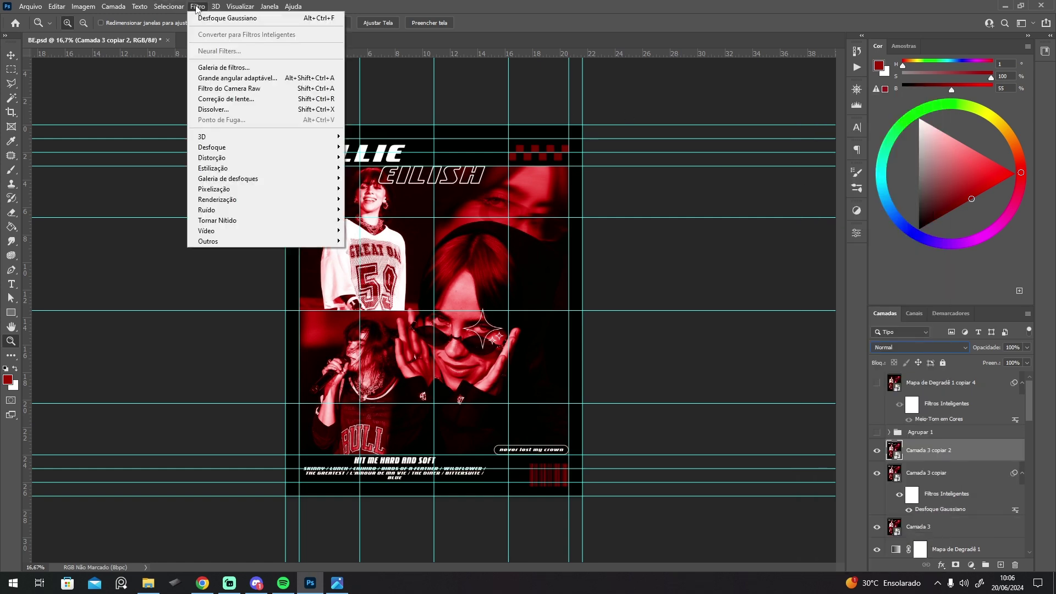
mouse_move(242, 152)
click(410, 189)
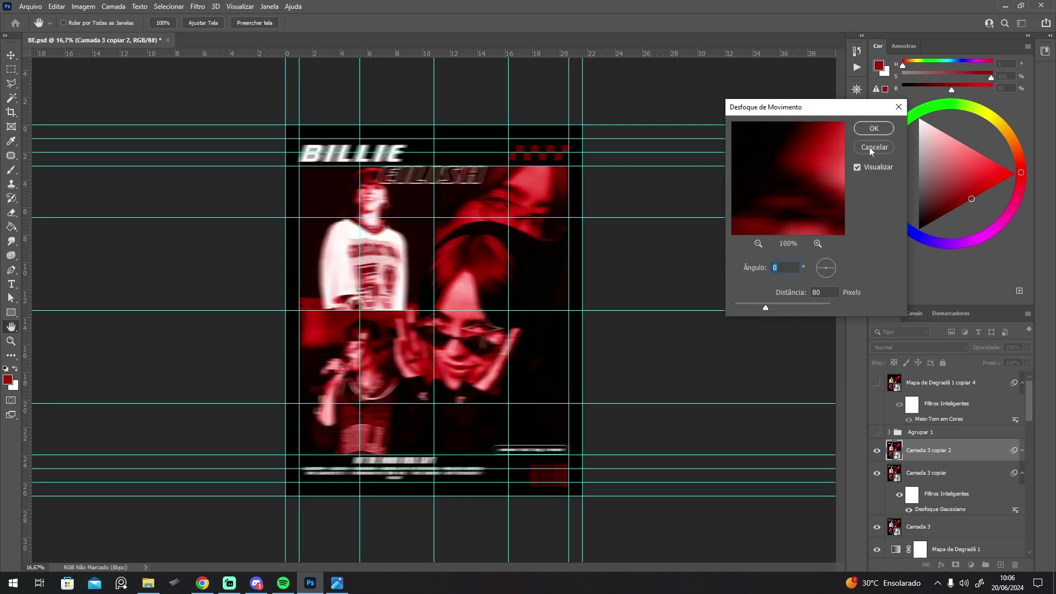
click(872, 133)
click(913, 347)
click(888, 383)
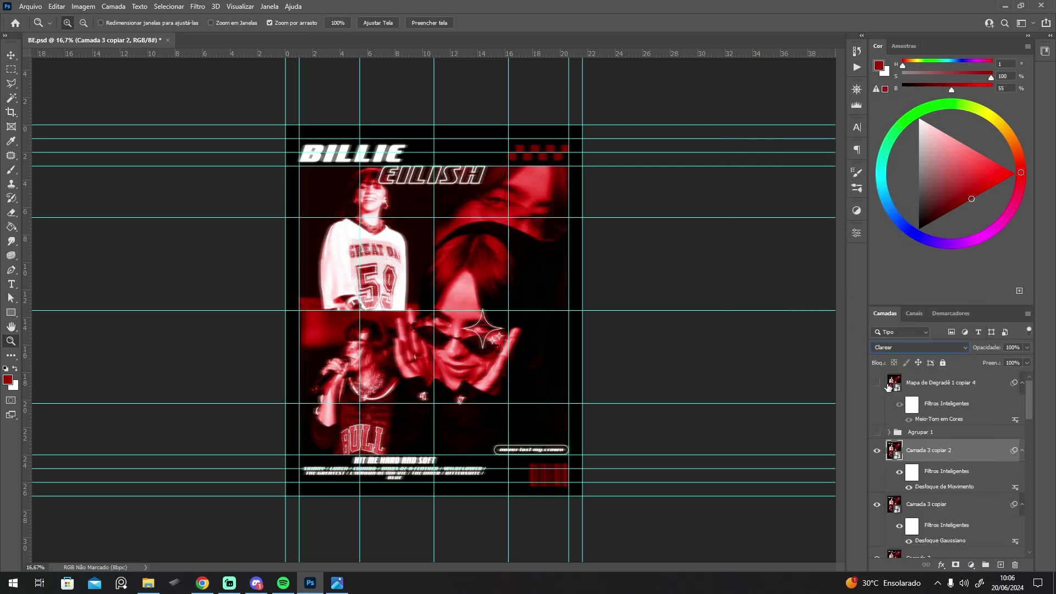
Check the glow effect up close, and delete both blurred copies and the merged poster layer.
click(511, 457)
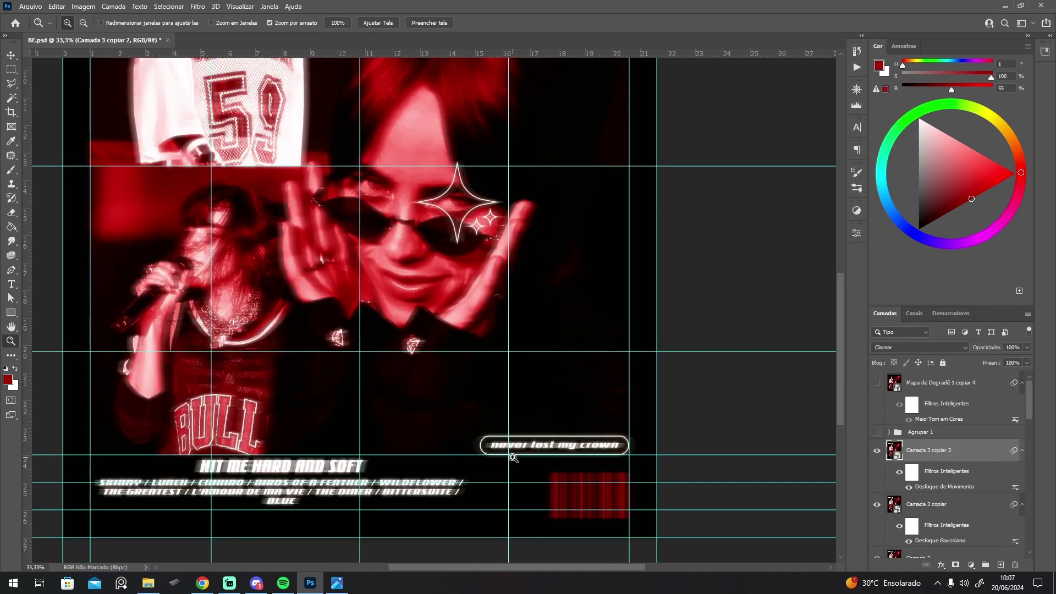
alt+click(511, 457)
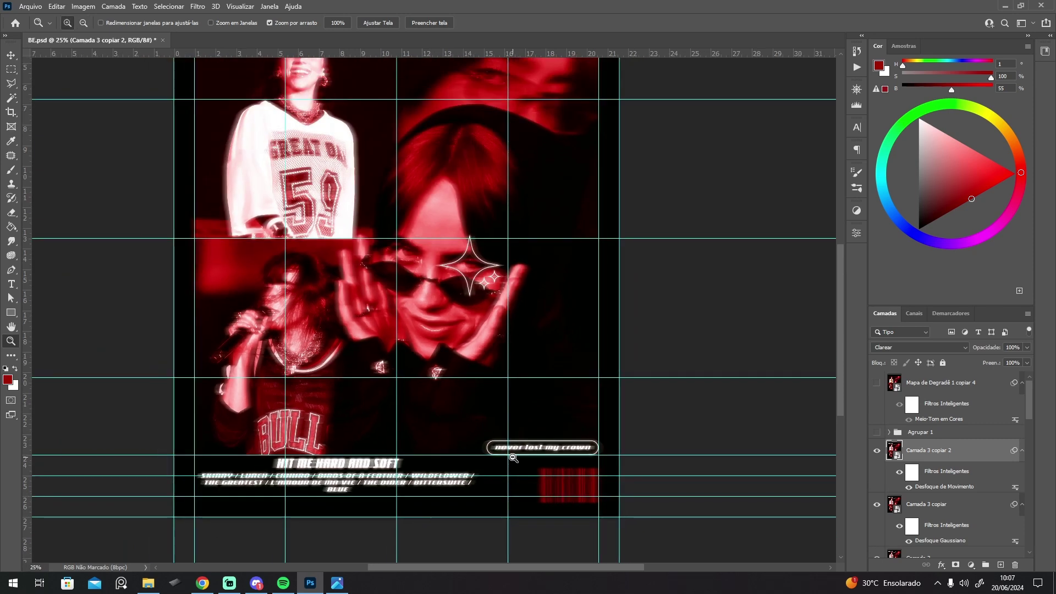
alt+click(512, 456)
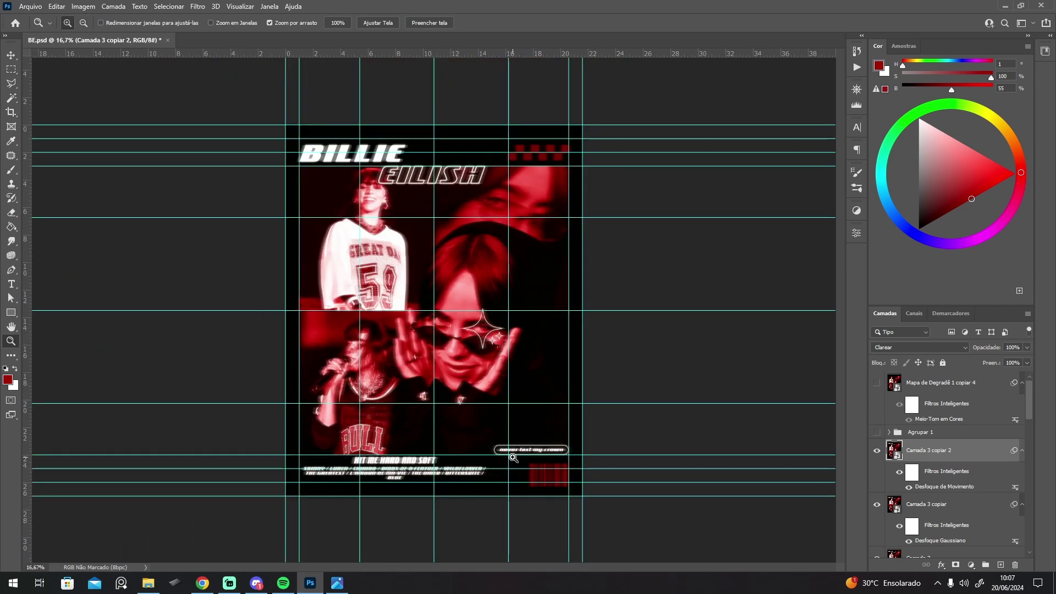
key(Delete)
key(Delete)
key(Delete)
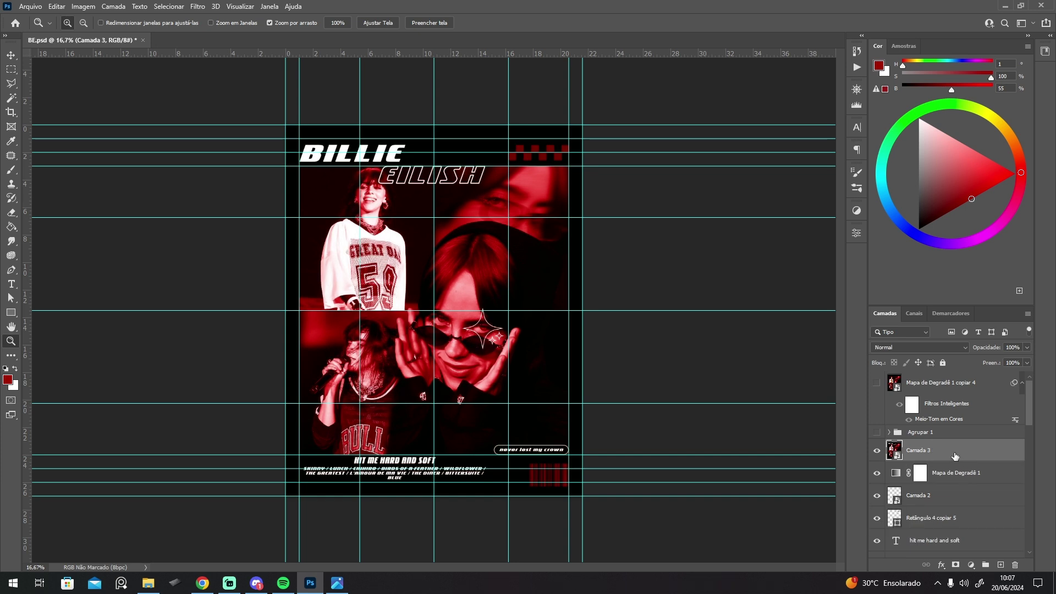
Delete the hidden Agrupar 1 group and the hidden halftone layer "Mapa de Degradê 1 copiar 4".
click(929, 433)
key(Delete)
click(931, 389)
key(Delete)
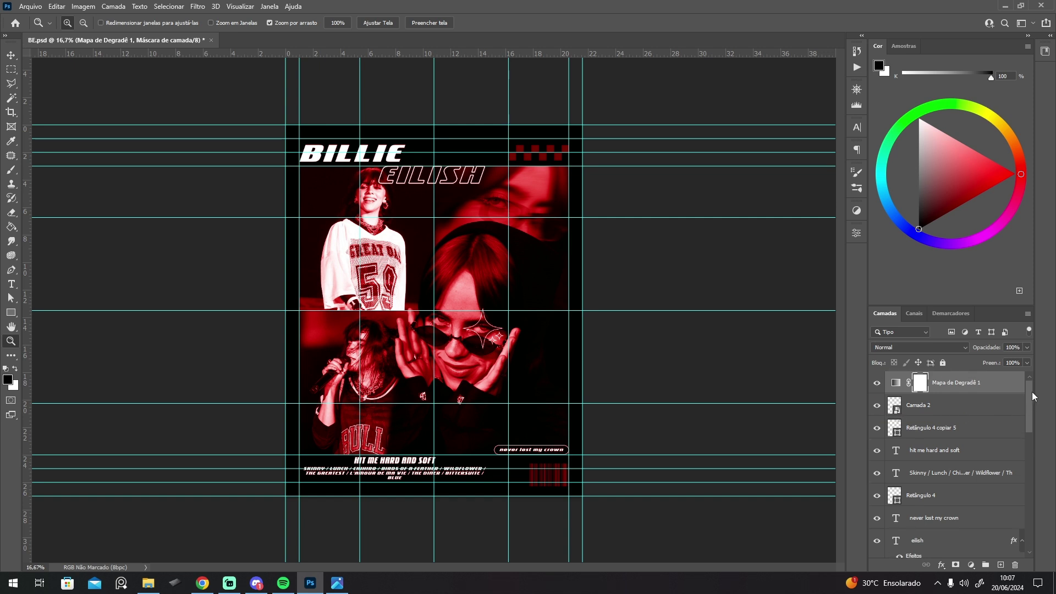
Hide the title, text, shape and icon layers, and merge the visible gradient-mapped photos into a new top smart object layer.
drag(1034, 401, 1031, 450)
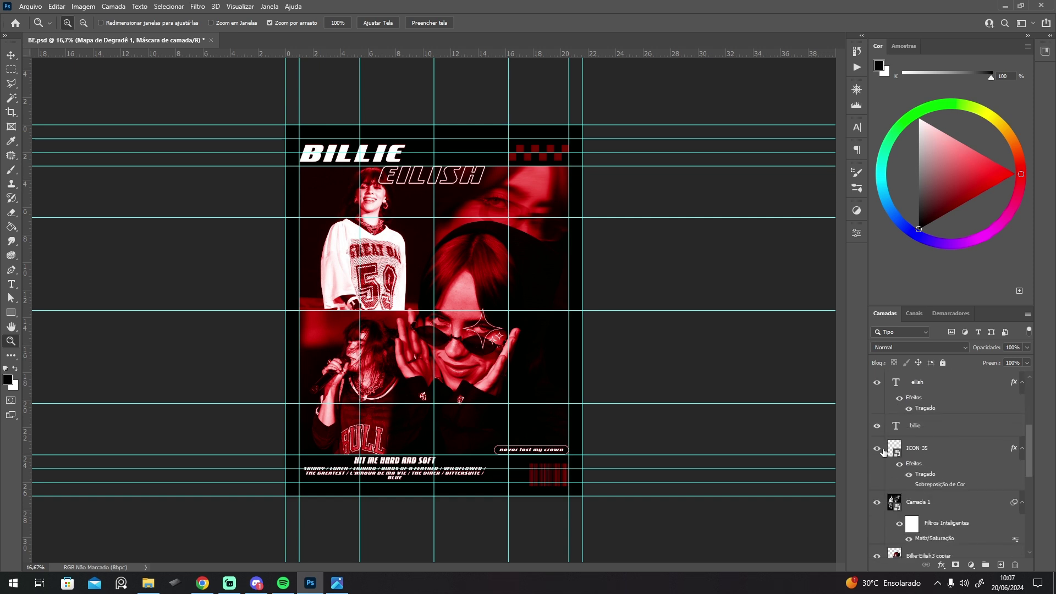
drag(878, 449, 874, 380)
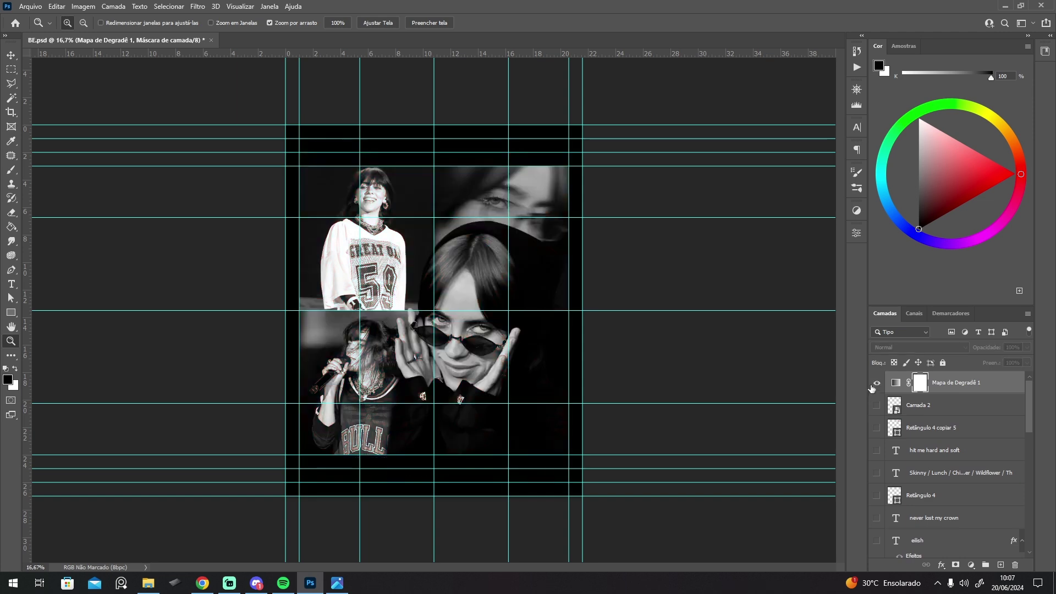
click(873, 385)
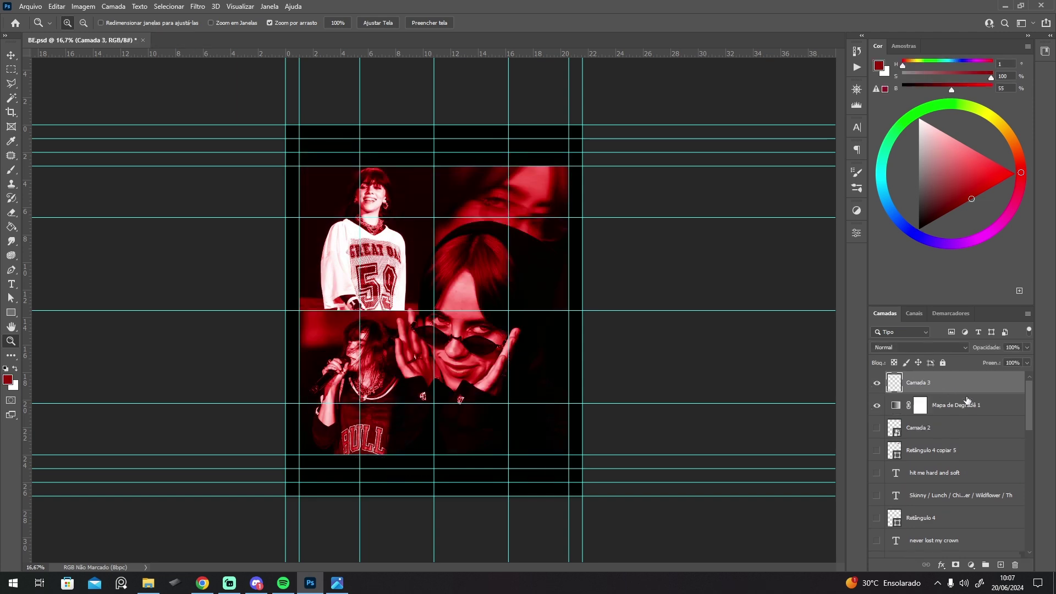
right_click(967, 400)
alt+click(882, 262)
Make the hidden text, rectangle, barcode and icon layers visible again.
click(877, 427)
scroll(1023, 412, down, 1)
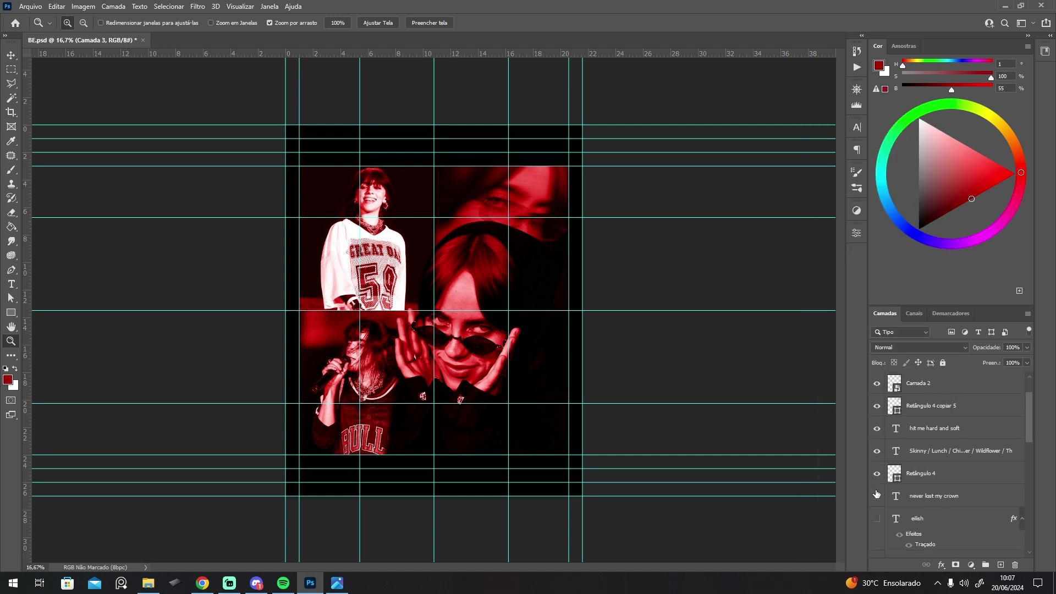
click(877, 518)
scroll(909, 479, down, 2)
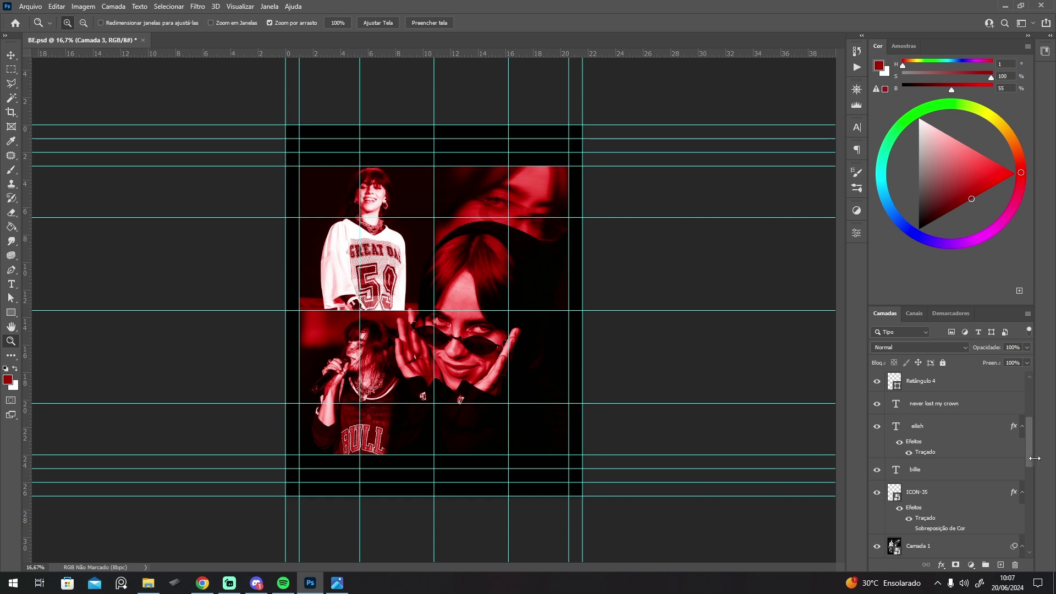
Group the text, rectangle, barcode and ICON-35 layers, and place the group above the merged photo layer Camada 3.
ctrl+click(964, 497)
ctrl+click(981, 473)
drag(1030, 455, 1030, 437)
ctrl+click(956, 496)
ctrl+click(952, 460)
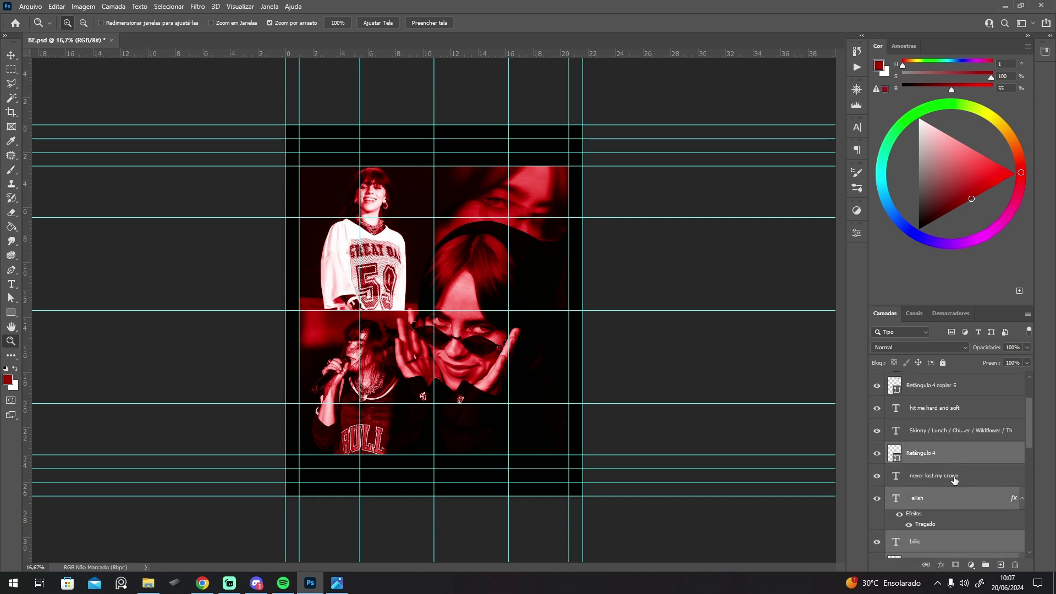
ctrl+click(954, 480)
ctrl+click(954, 432)
scroll(954, 434, up, 1)
ctrl+click(935, 466)
ctrl+click(935, 443)
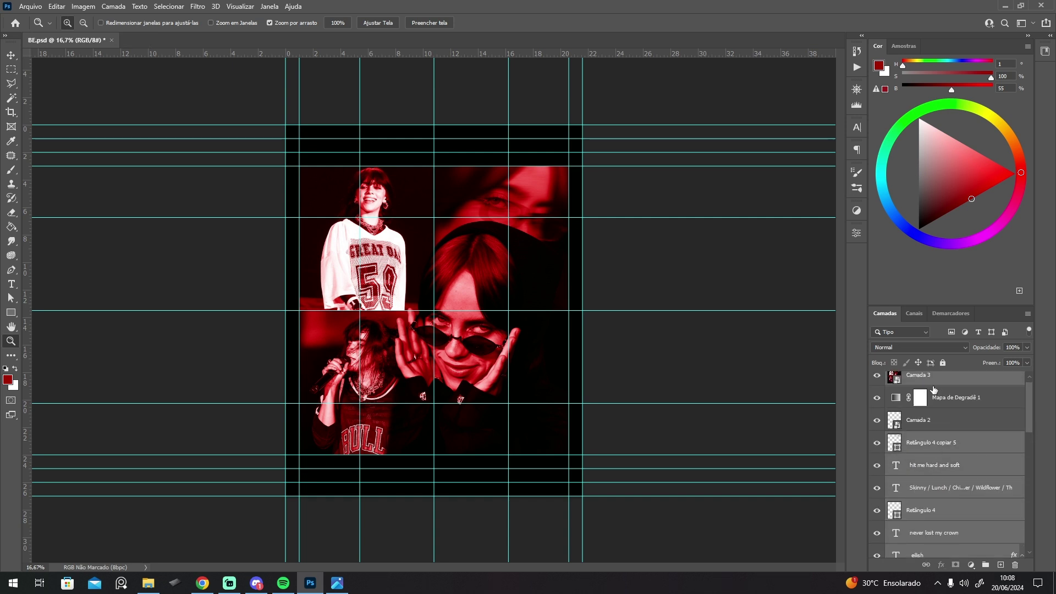
ctrl+click(939, 426)
key(ctrl+g)
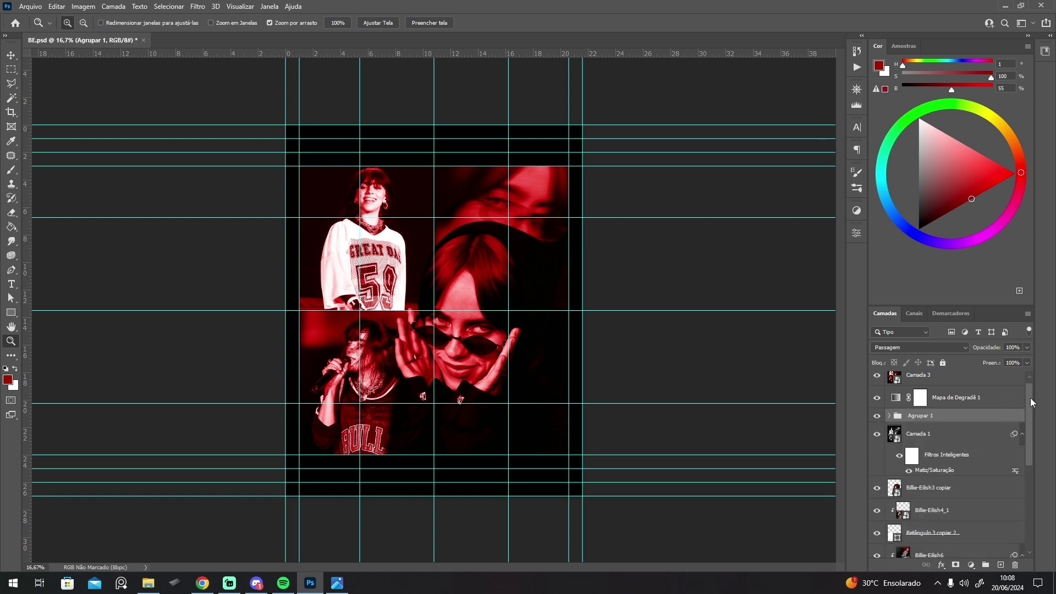
scroll(962, 412, up, 1)
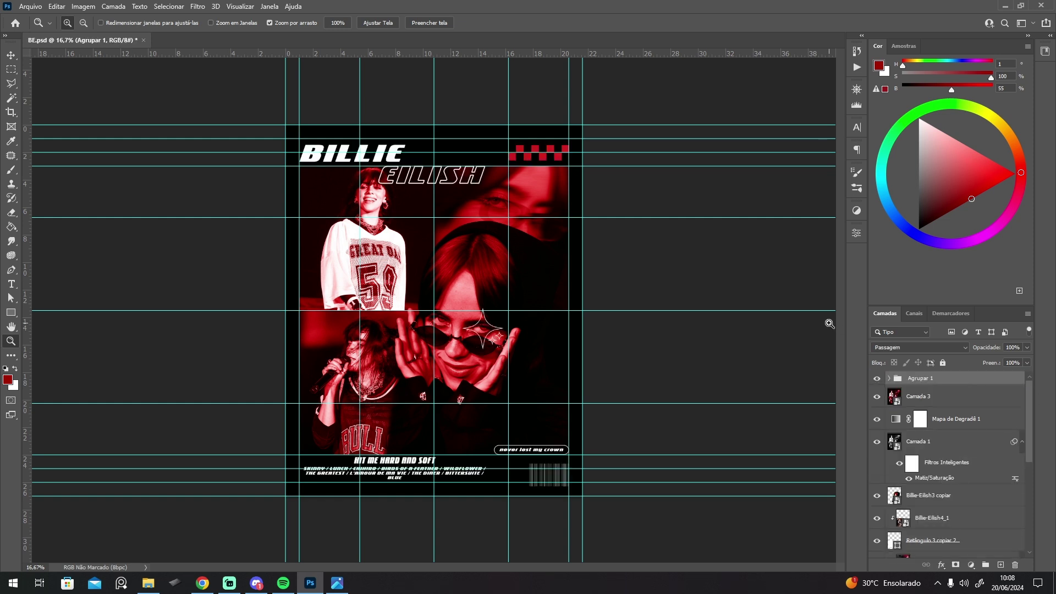
Add a color overlay to the barcode layer Camada 2 in Agrupar 1, using the red sampled from the checkered accent.
click(890, 379)
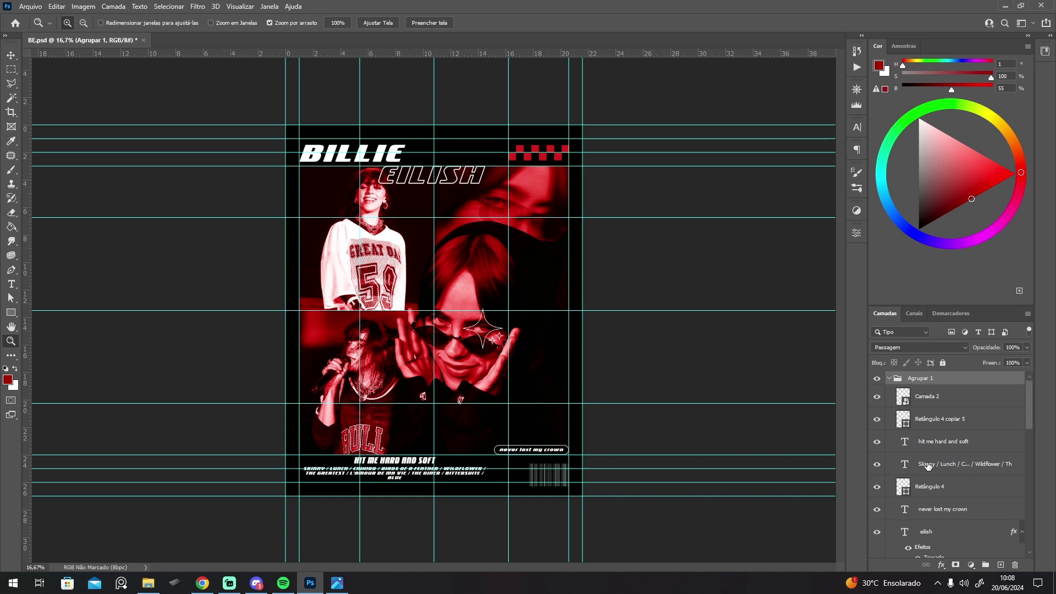
double_click(940, 406)
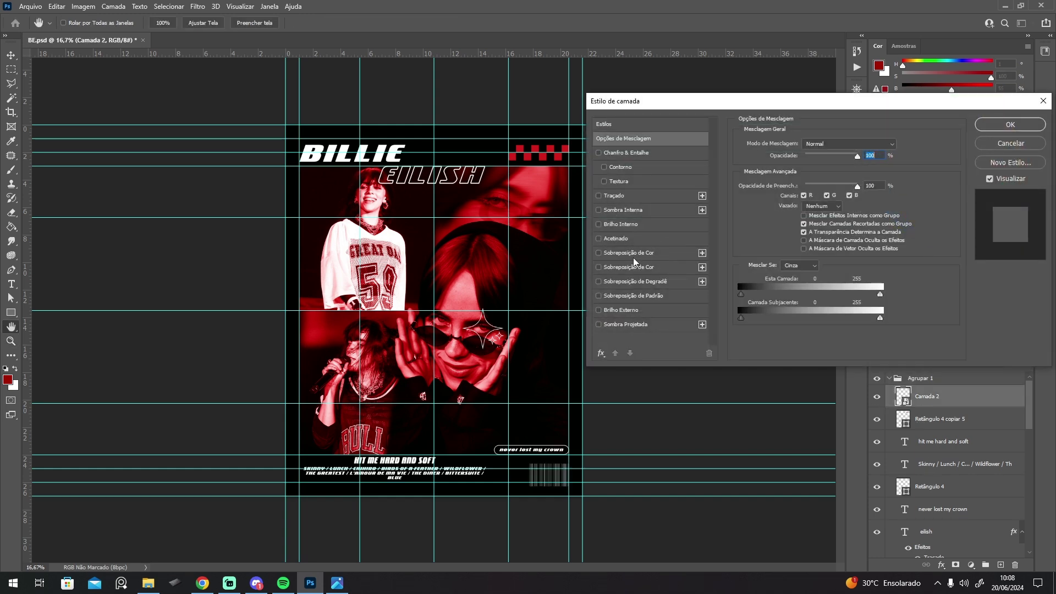
click(615, 252)
click(890, 152)
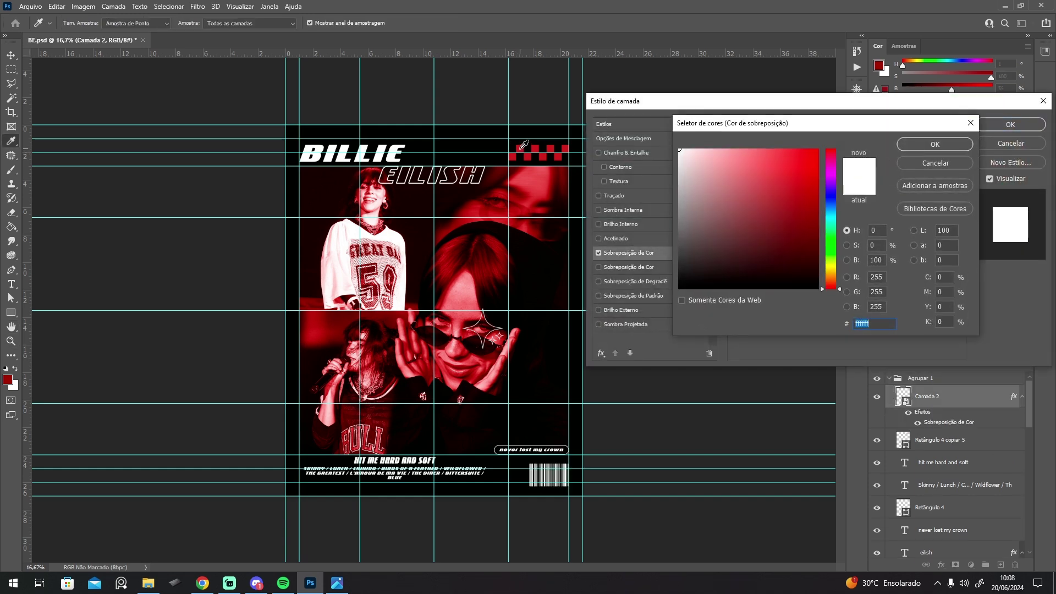
click(523, 145)
click(934, 144)
click(1010, 125)
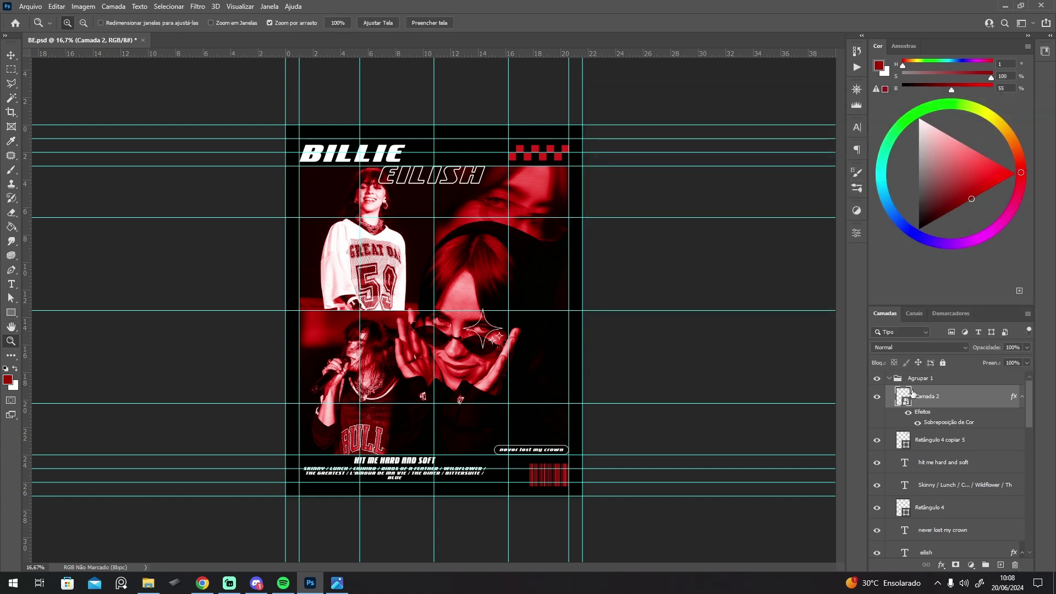
click(883, 382)
click(888, 378)
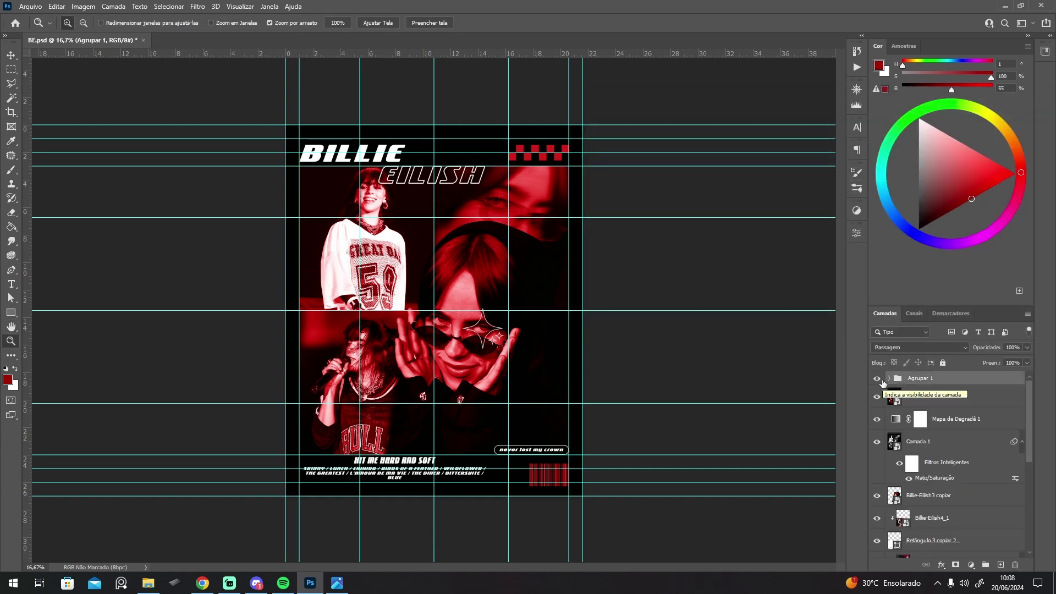
Hide Agrupar 1, apply a Gaussian Blur of 10.0 pixels to a duplicate of Camada 3, and change the copy's blend mode.
click(877, 378)
click(922, 401)
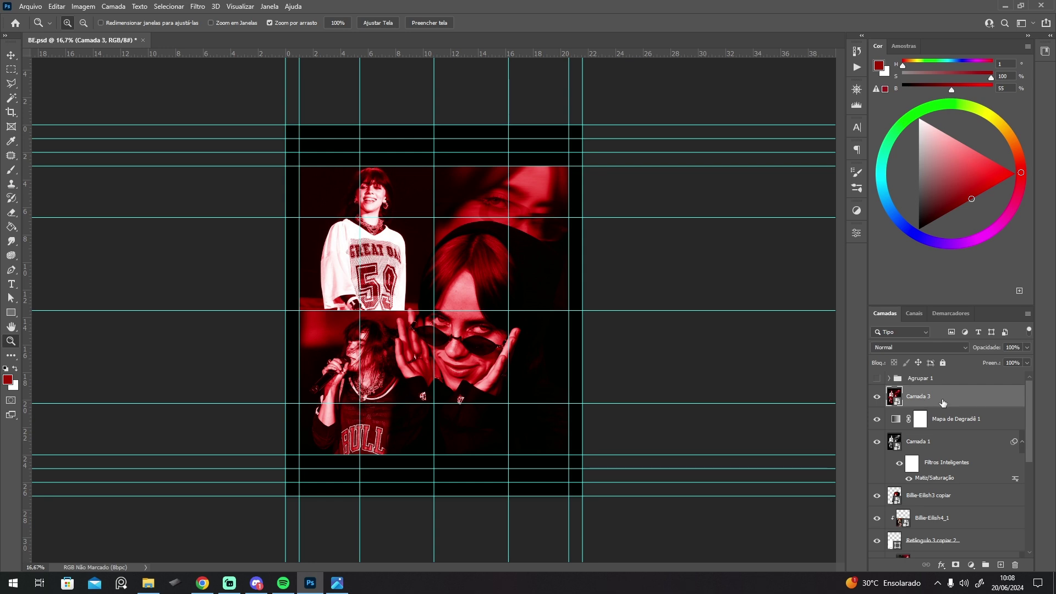
key(ctrl+j)
right_click(971, 402)
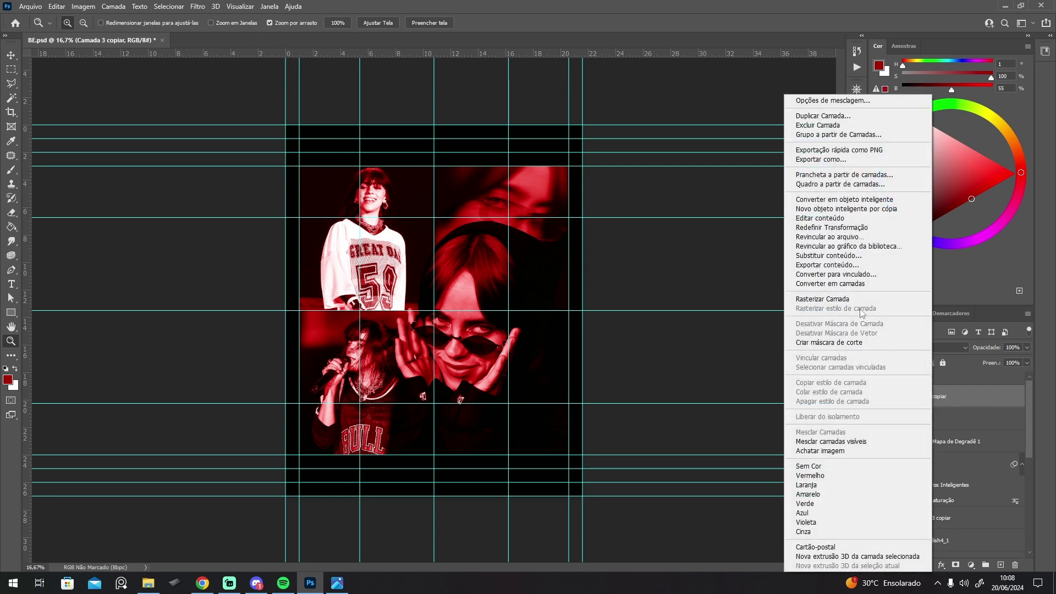
click(956, 394)
click(197, 6)
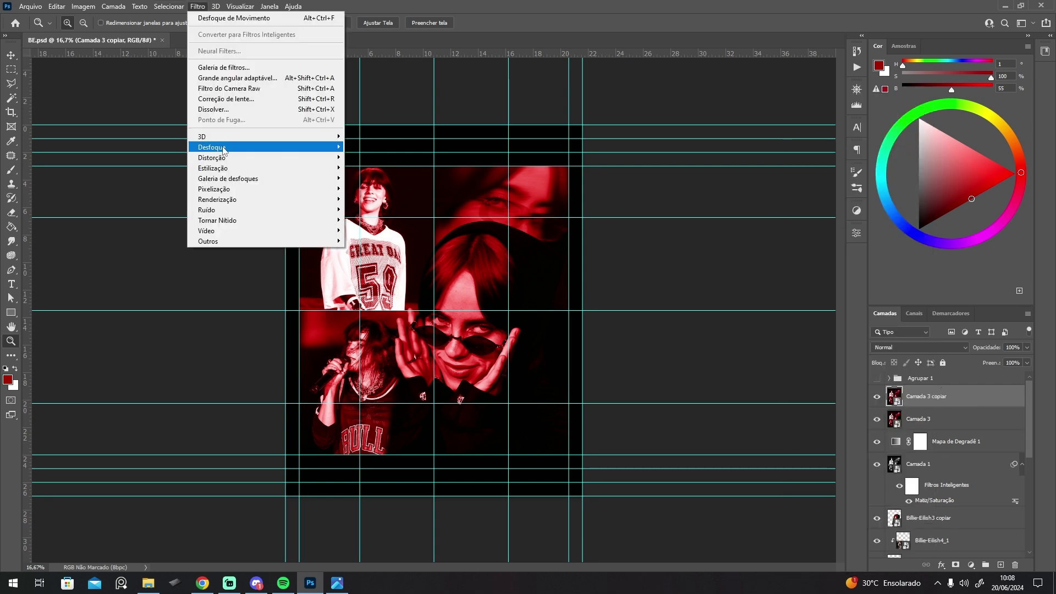
mouse_move(220, 147)
click(398, 213)
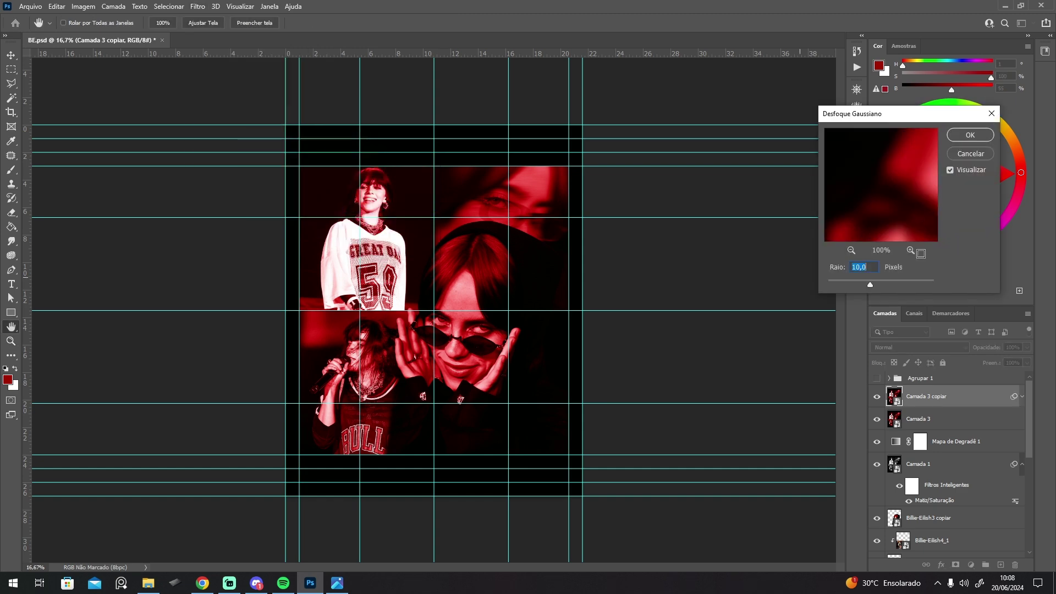
click(955, 137)
click(912, 347)
click(900, 430)
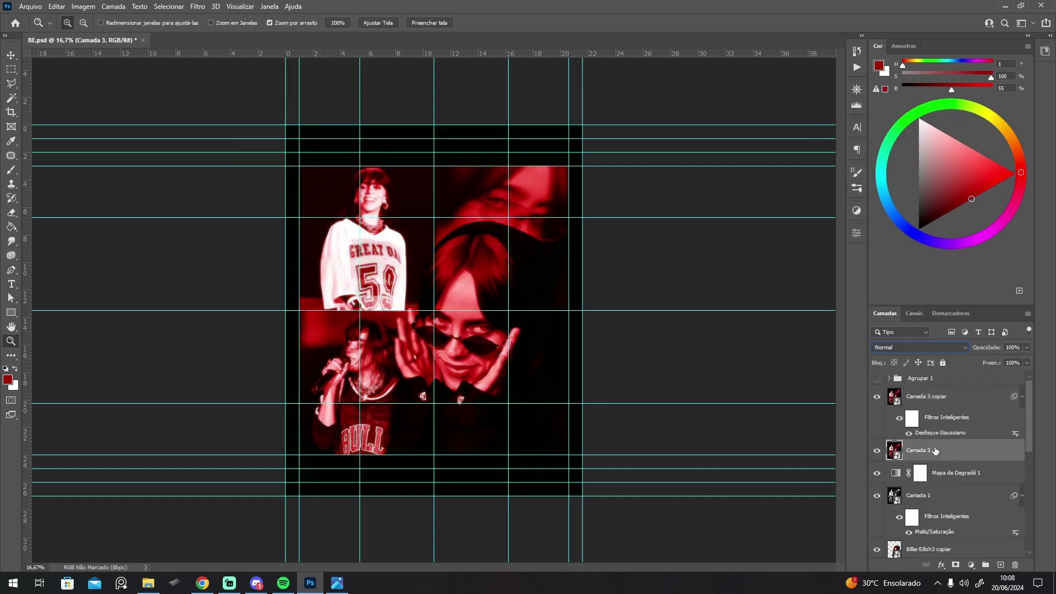
Place another Camada 3 copy on top with Motion Blur at angle 0 and distance 80 pixels, blended as Clarear (Lighten).
key(ctrl+j)
right_click(943, 397)
key(Escape)
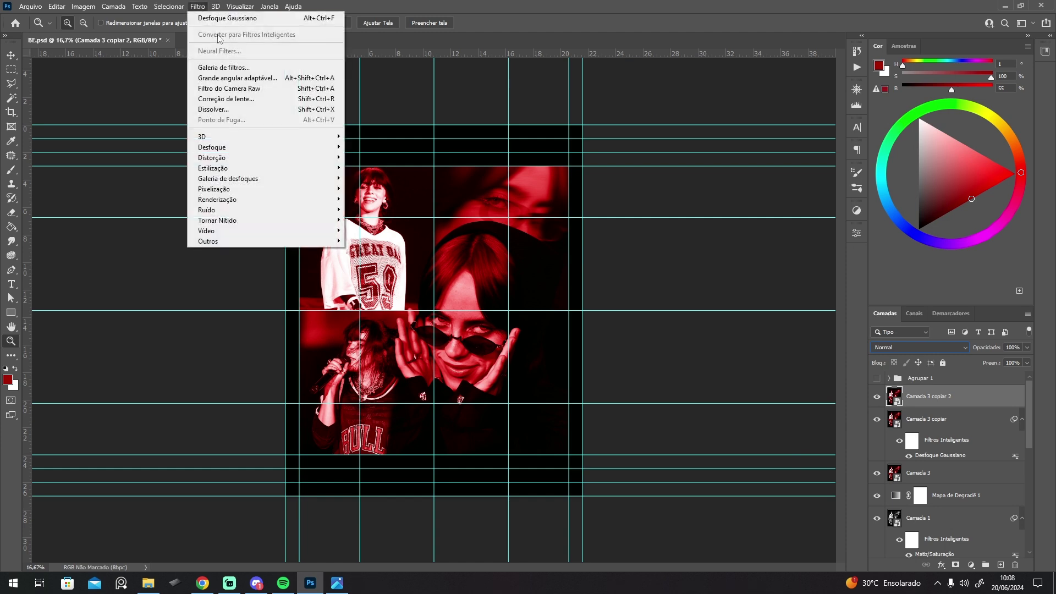
click(197, 6)
mouse_move(220, 146)
click(388, 188)
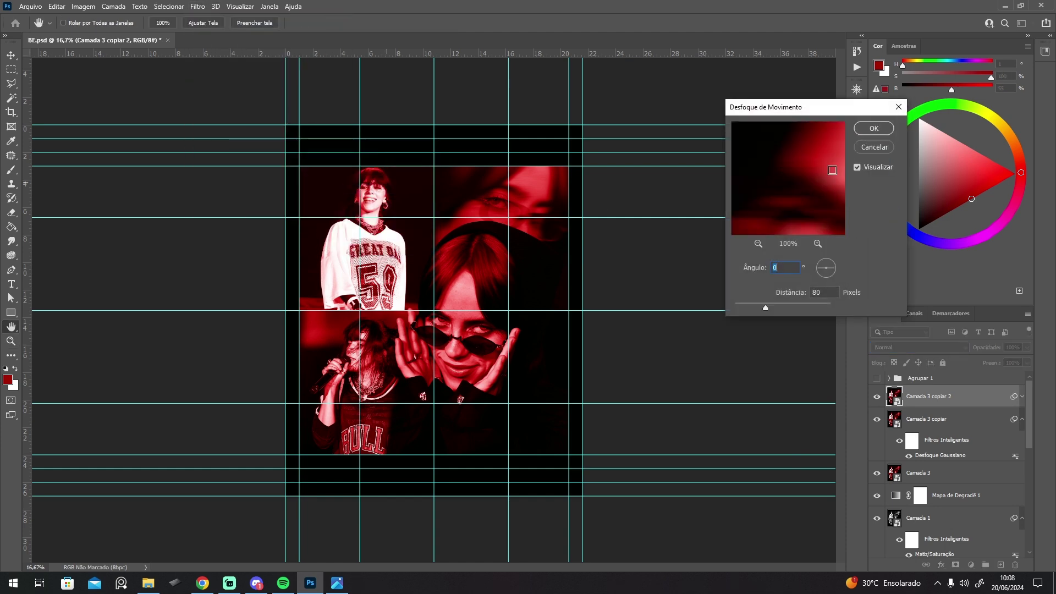
click(873, 132)
click(909, 347)
click(897, 380)
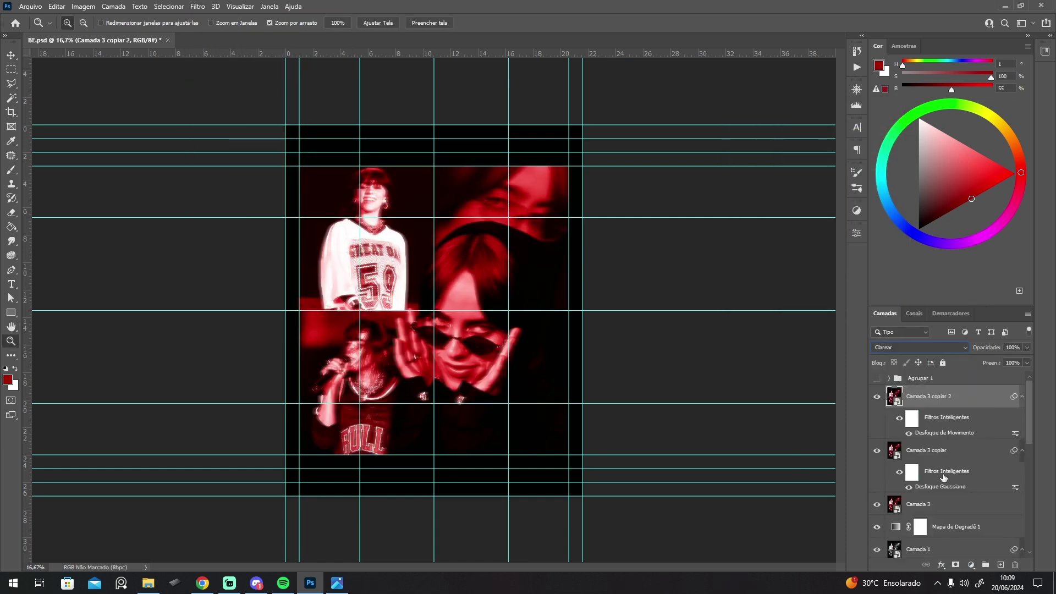
Group Camada 3 together with its two blurred copies.
click(941, 503)
shift+click(937, 401)
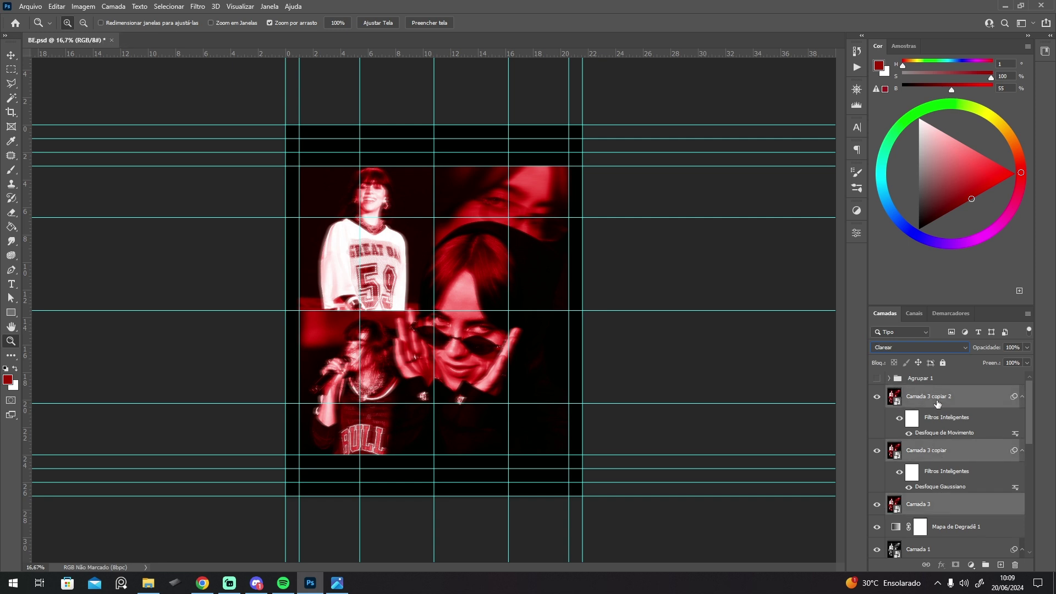
key(ctrl+g)
click(889, 391)
click(961, 523)
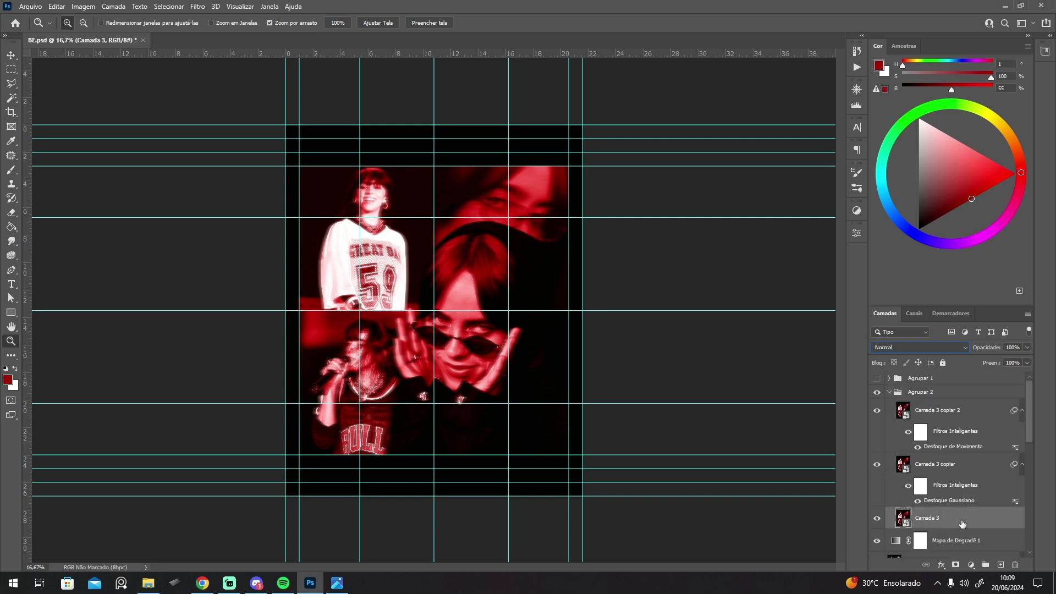
key(ctrl+j)
drag(961, 522, 878, 387)
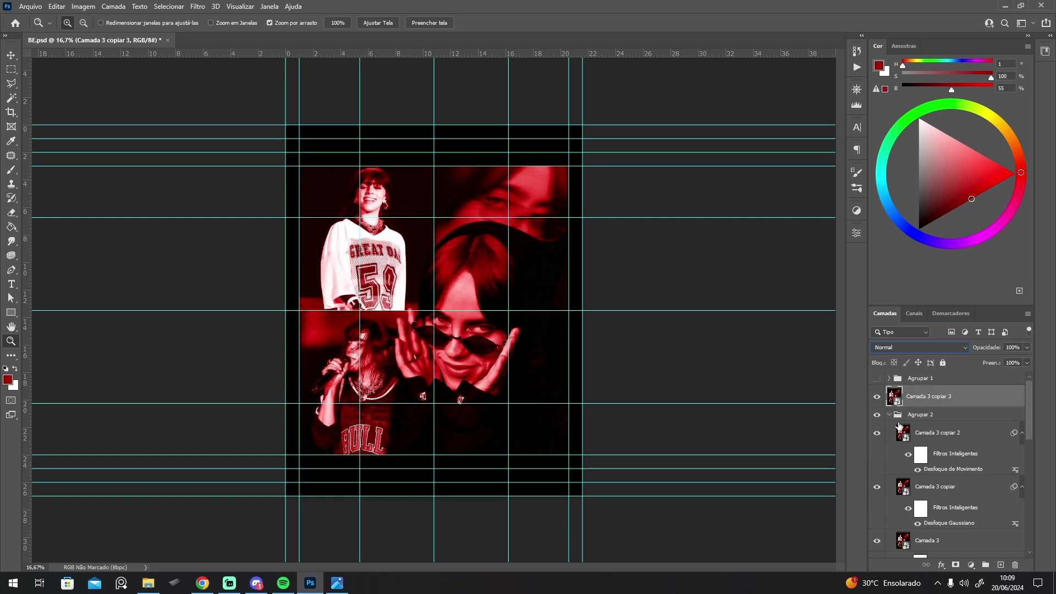
click(877, 380)
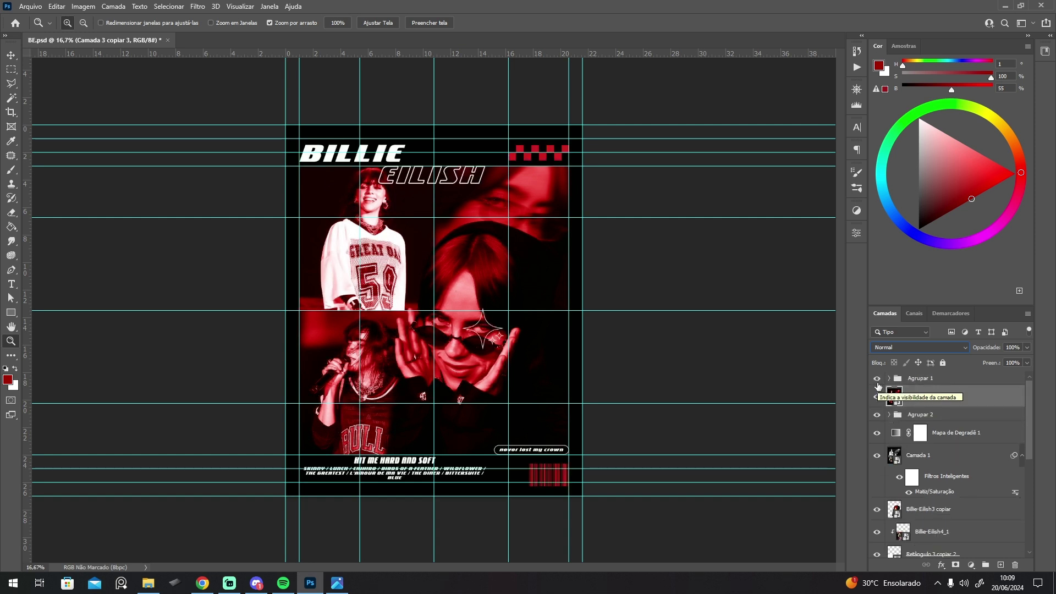
click(877, 379)
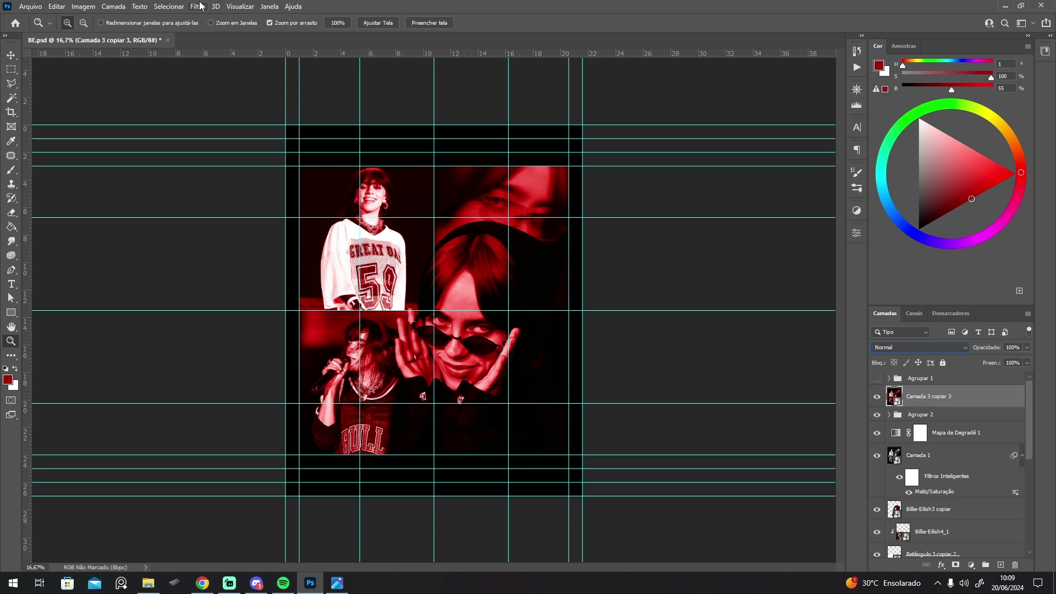
Show the Agrupar 1 group again and delete the unblurred photo copy above Agrupar 2.
click(877, 378)
click(877, 397)
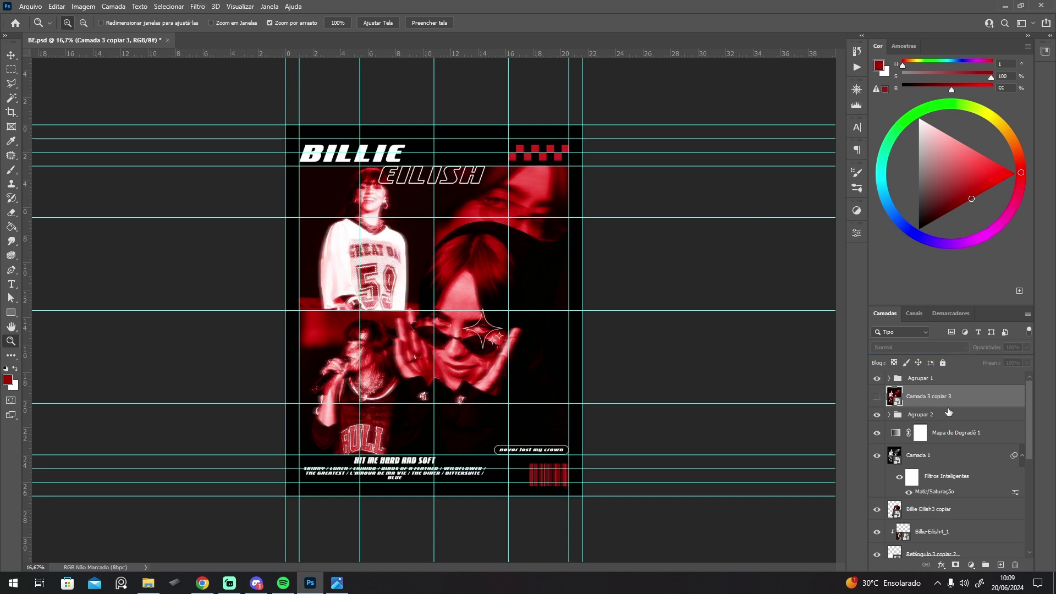
key(Delete)
Duplicate Camada 3 from inside Agrupar 2, move the copy directly above that group, and collapse the group.
click(889, 392)
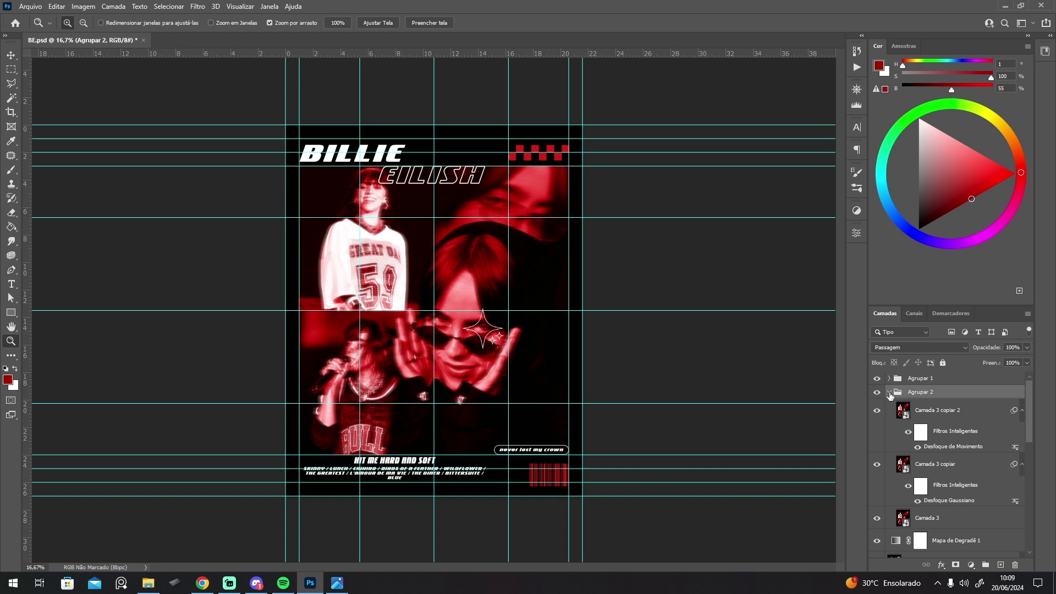
click(971, 527)
key(ctrl+j)
drag(967, 525, 950, 386)
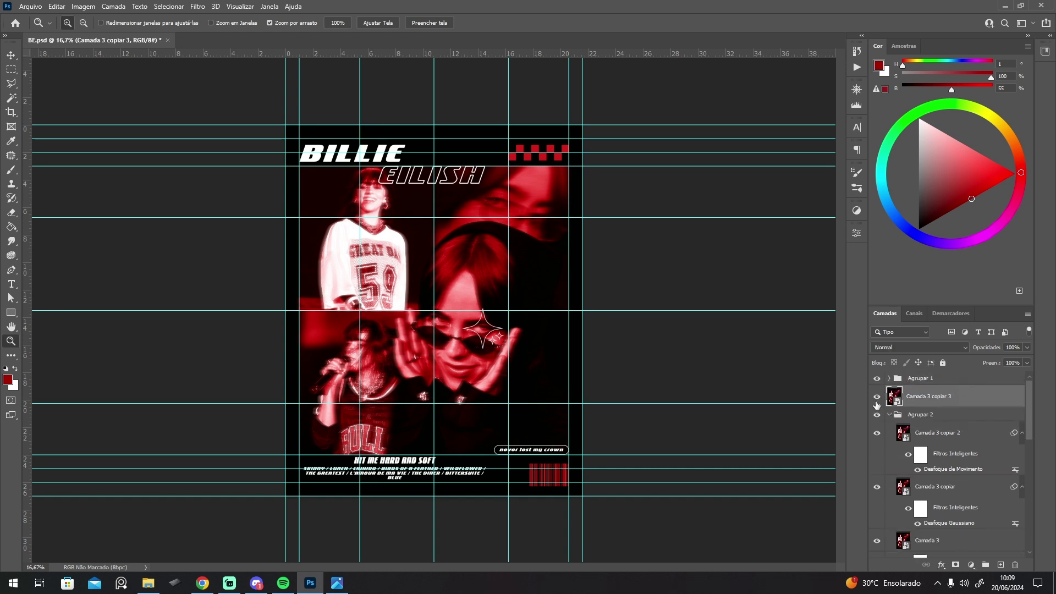
click(889, 415)
Apply the Meio-Tom em Cores (Color Halftone) filter to Camada 3 copiar 3 and set its blend mode to Luz Indireta (Soft Light).
click(193, 4)
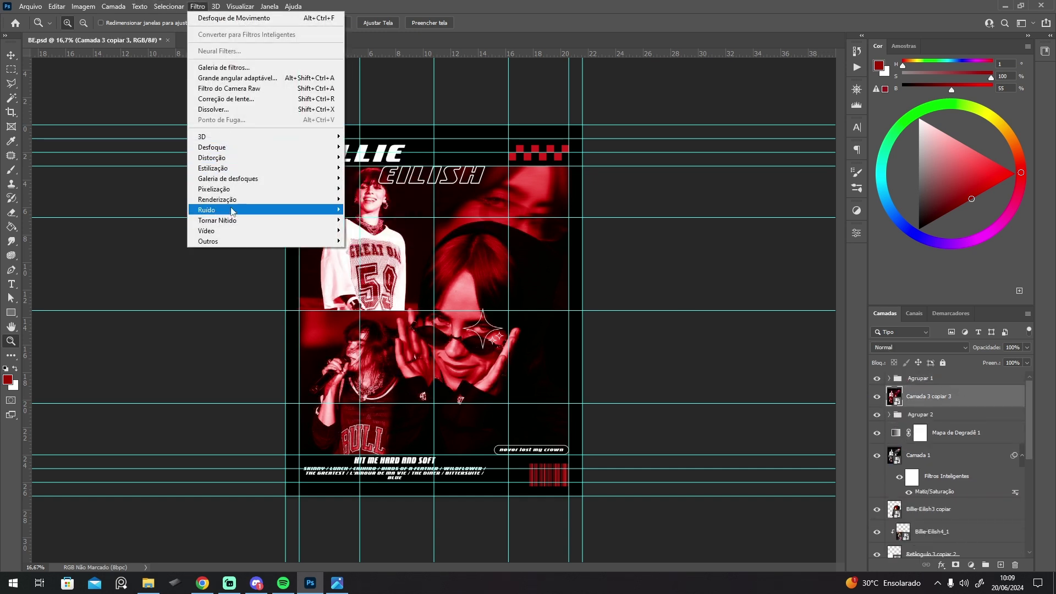
mouse_move(312, 189)
click(398, 230)
click(699, 181)
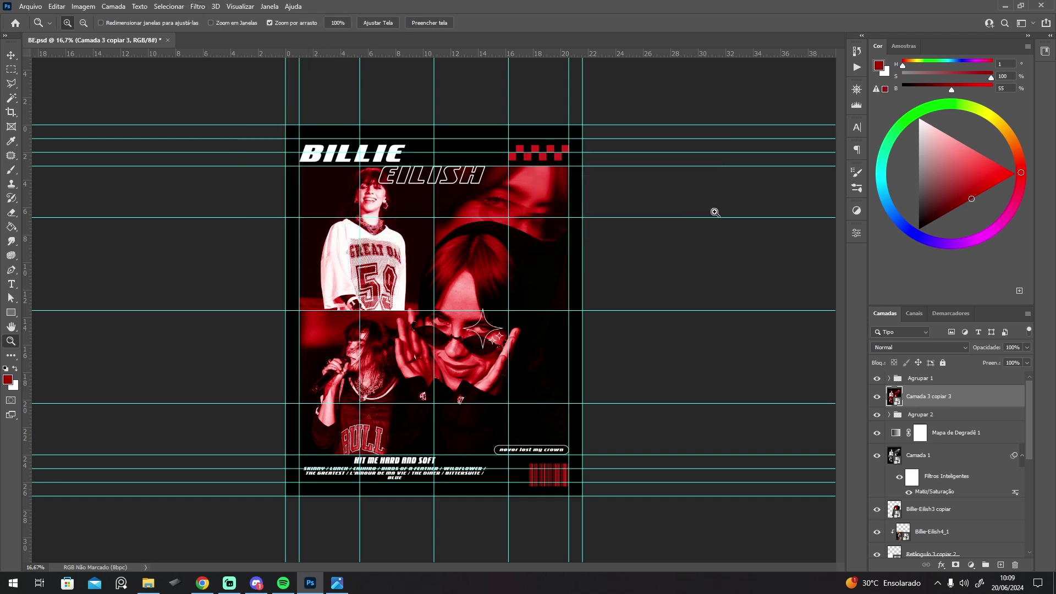
click(901, 352)
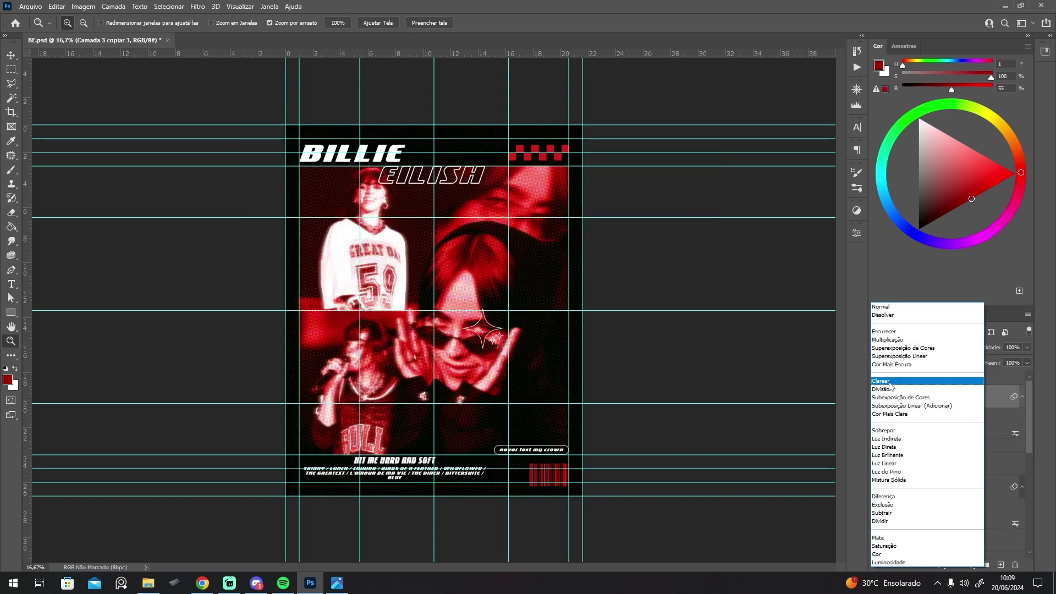
click(897, 440)
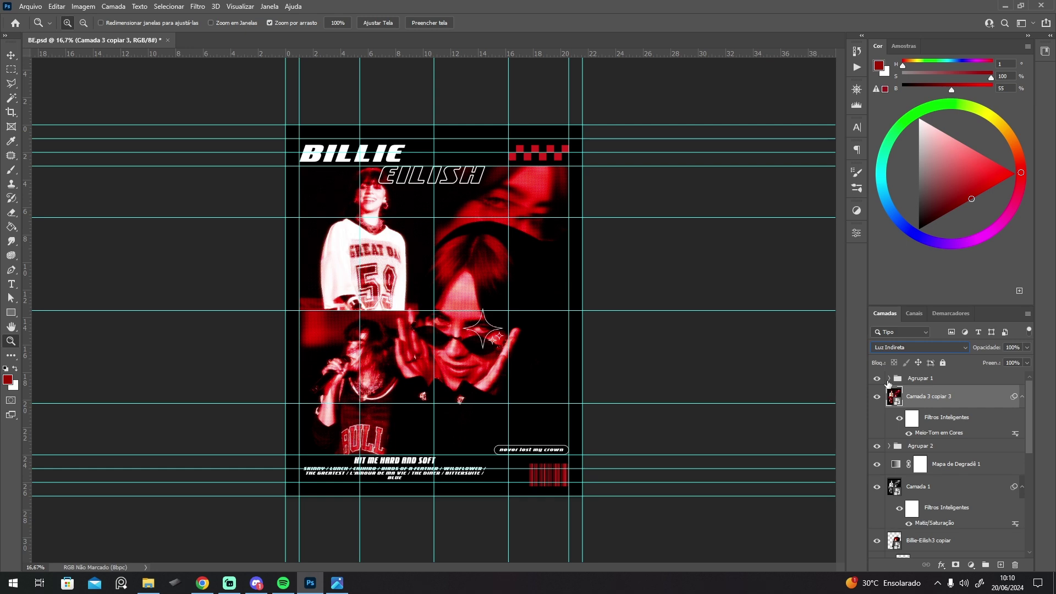
click(911, 381)
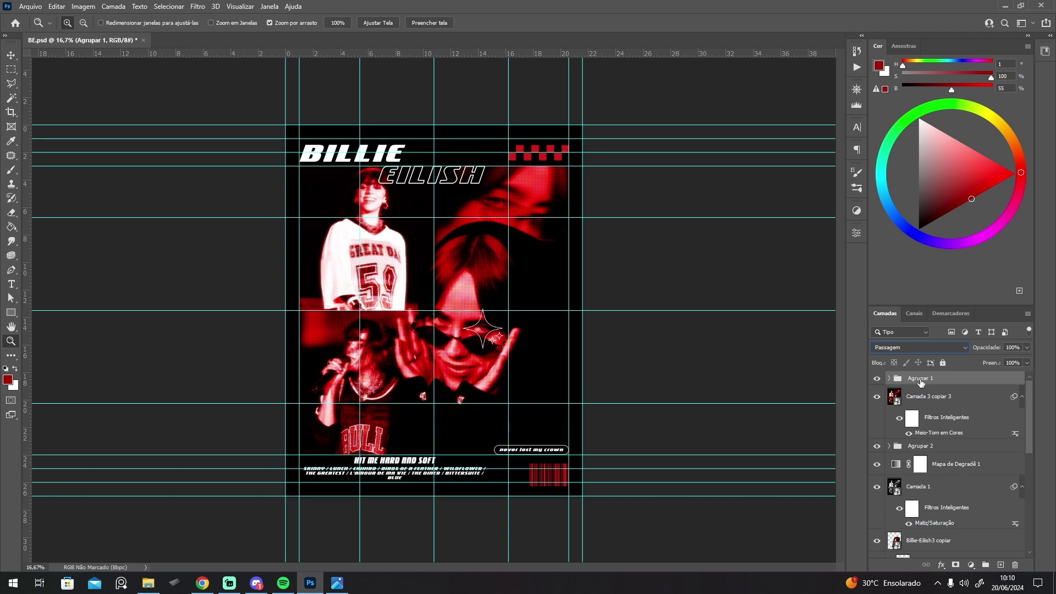
Duplicate the Agrupar 1 group and convert the copy to a smart object.
key(ctrl+j)
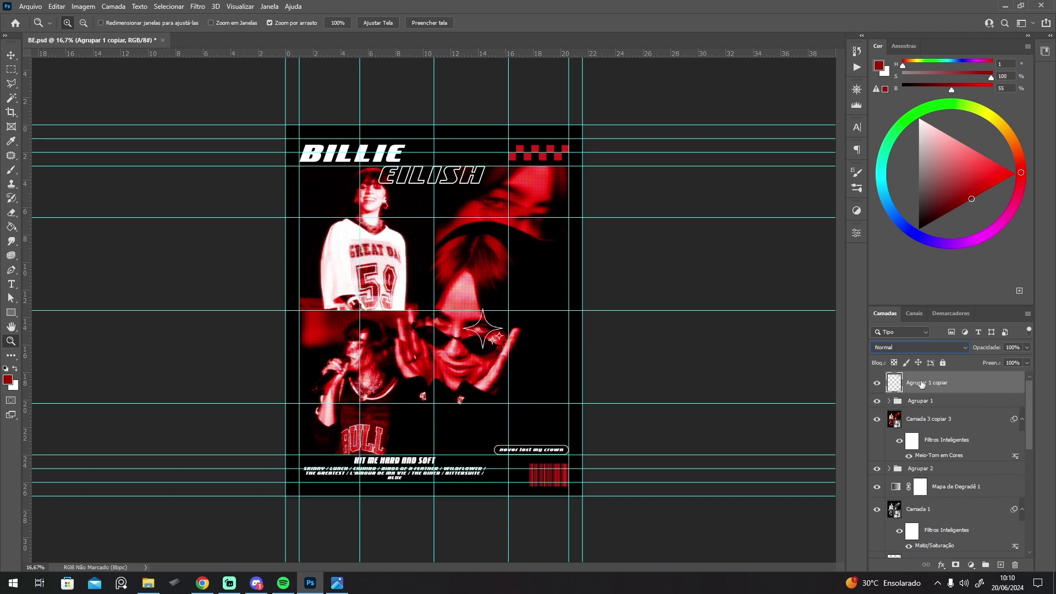
right_click(929, 383)
click(847, 258)
click(197, 6)
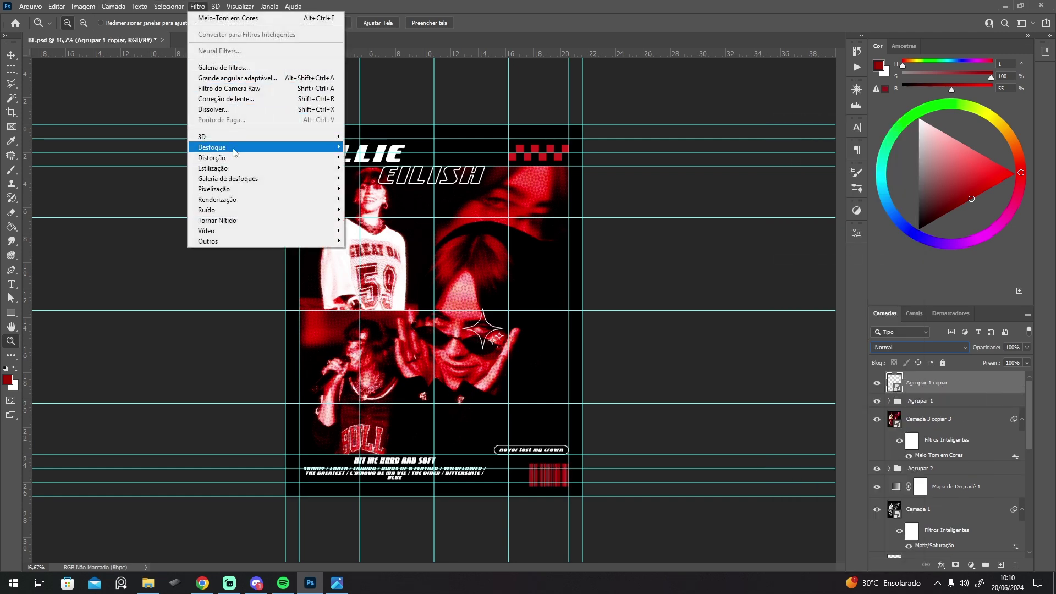
click(232, 68)
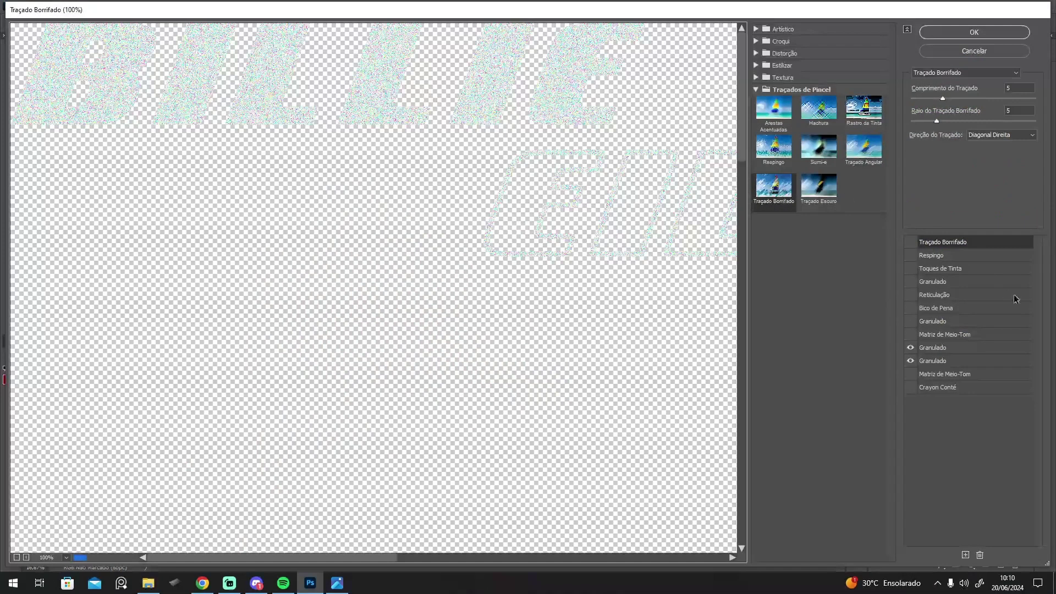
click(911, 346)
click(911, 360)
click(913, 283)
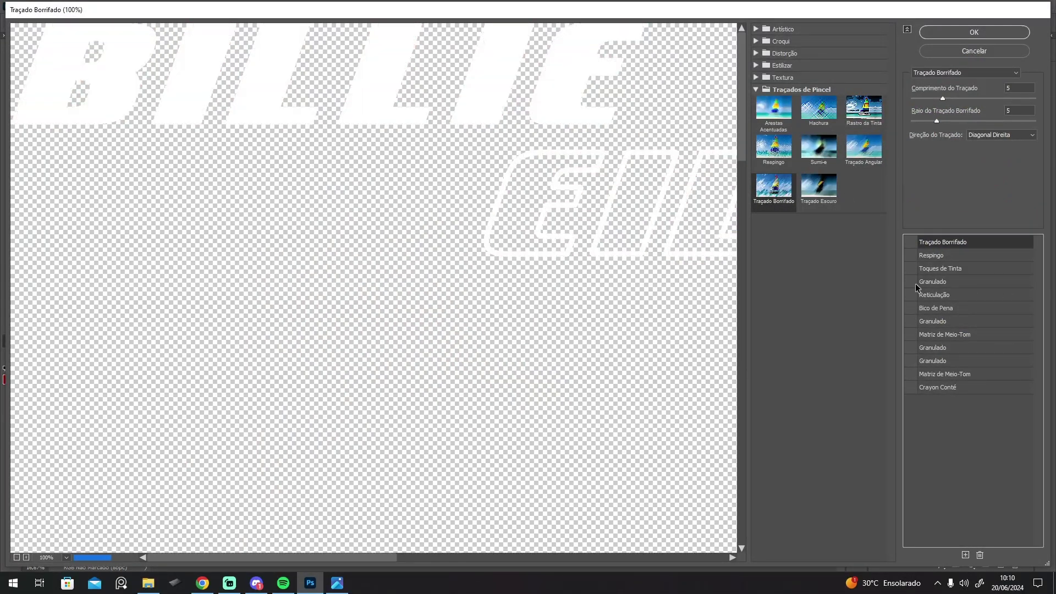
click(911, 282)
click(910, 295)
click(912, 296)
click(973, 50)
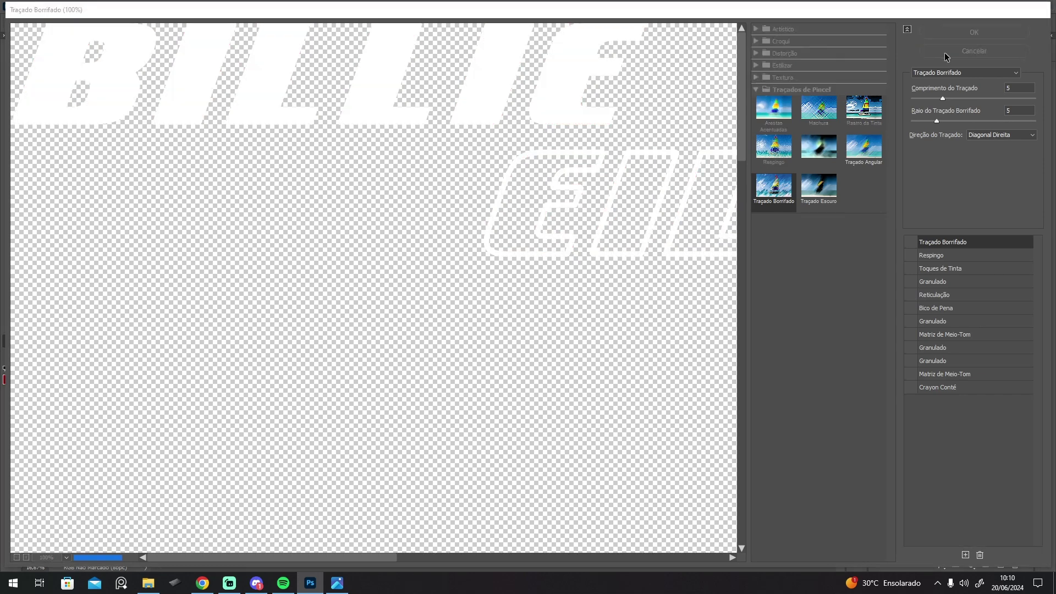
Apply the Galeria de filtros (Filter Gallery) to the Agrupar 1 copy with its two Granulado effects enabled.
click(197, 7)
mouse_move(197, 7)
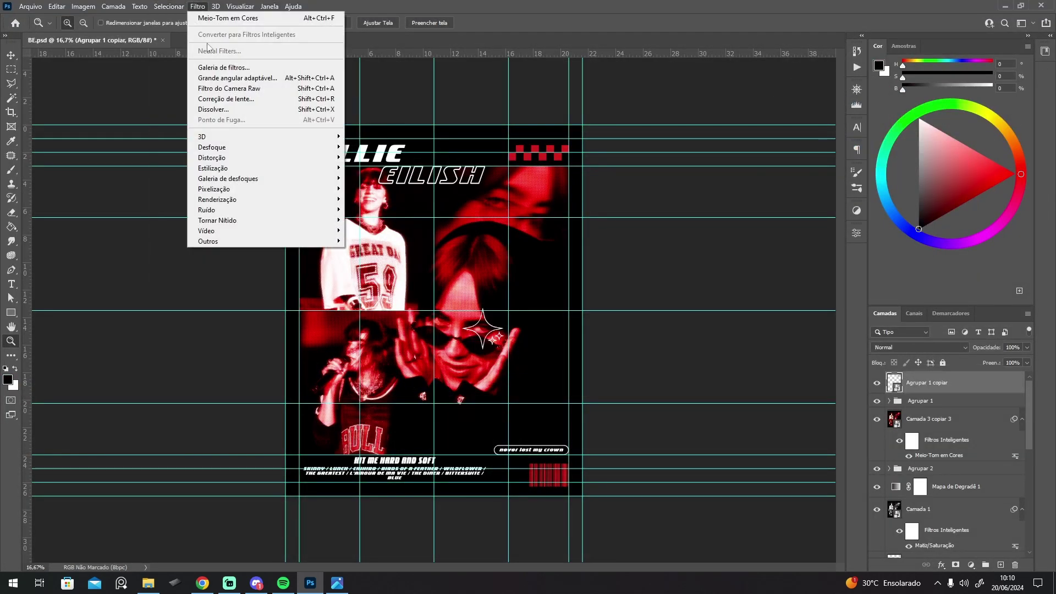
click(213, 67)
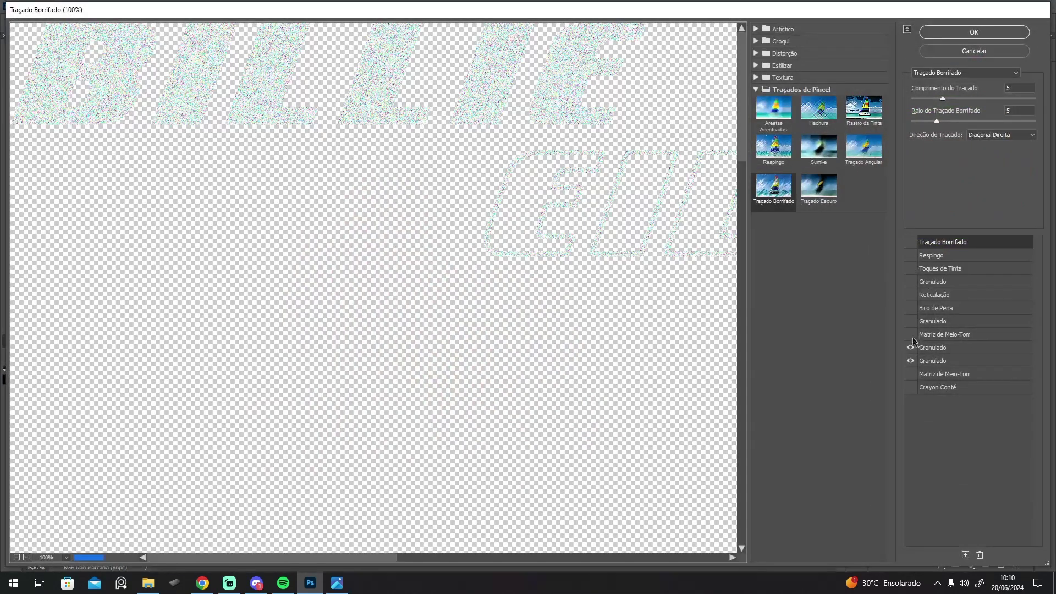
click(965, 36)
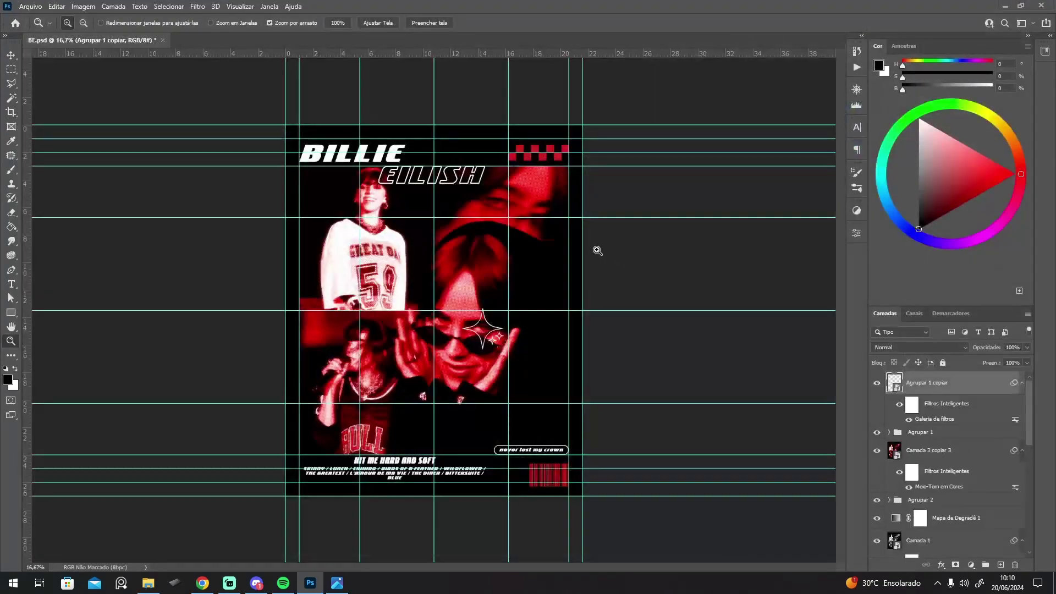
Switch to File Explorer and open the Texturas Papel folder inside 1 - Photoshop > 2-Texturas on the BACKUP 2 drive.
click(148, 582)
click(166, 97)
double_click(204, 131)
double_click(205, 132)
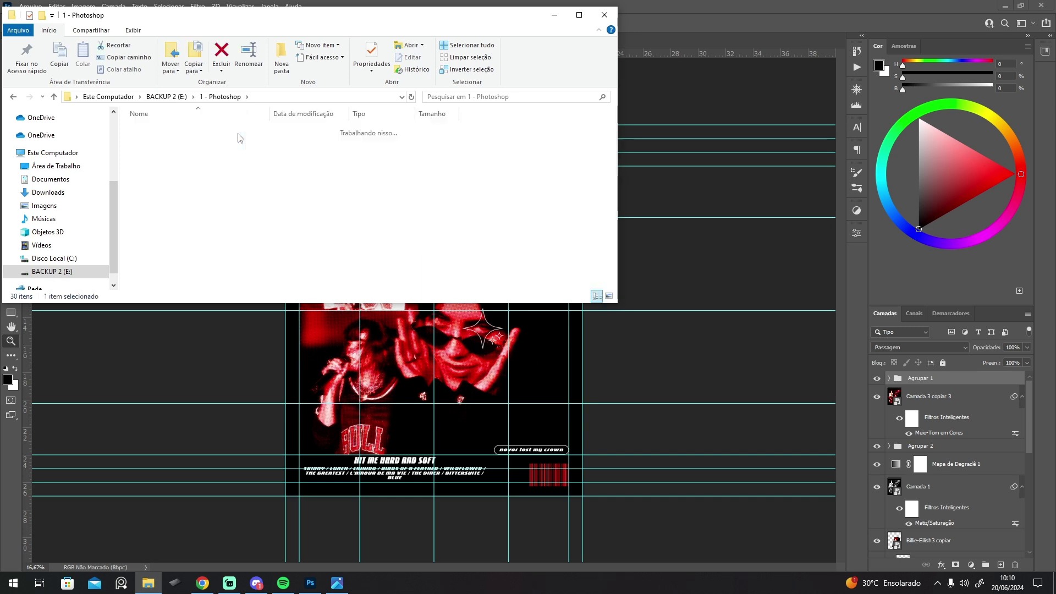
double_click(196, 130)
scroll(417, 198, down, 1)
scroll(614, 159, up, 2)
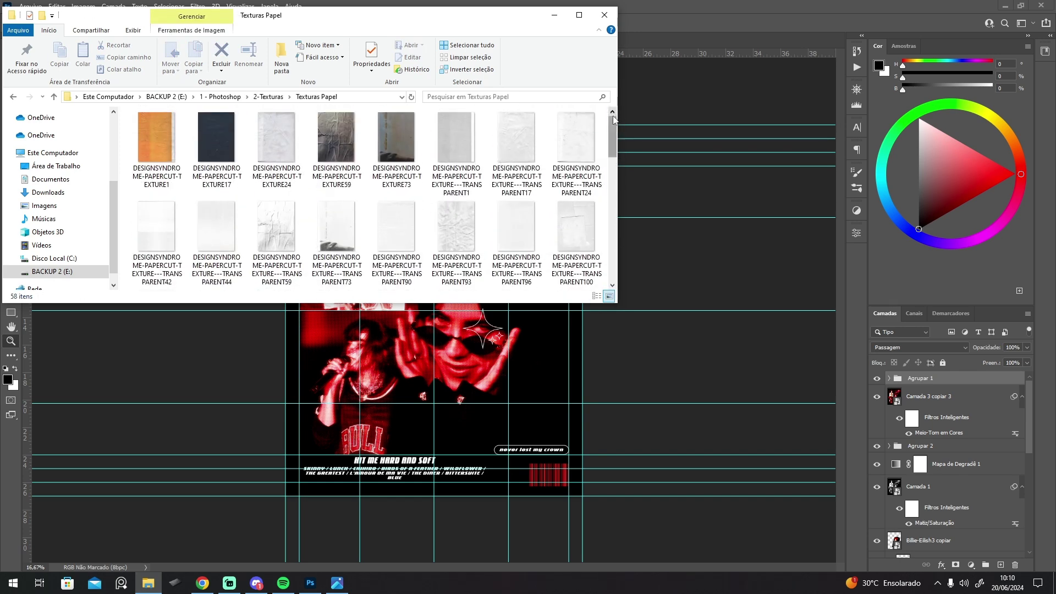
Place the papercut textures TRANSPARENT96 and TRANSPARENT44 together into the poster above the Agrupar 1 group.
click(516, 226)
ctrl+click(216, 226)
drag(217, 225, 483, 358)
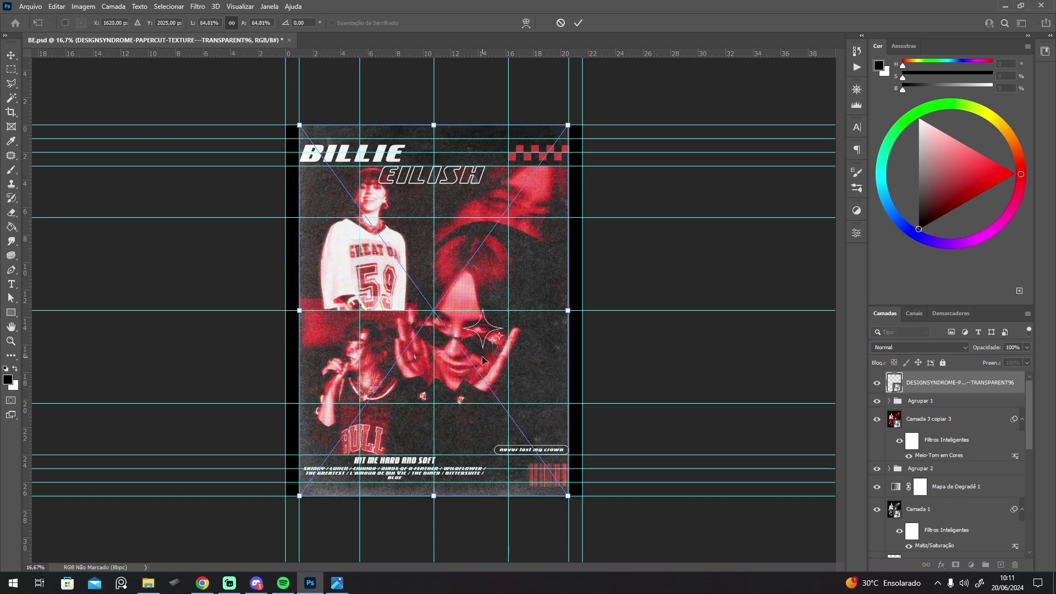
key(Return)
key(Return)
Hide the TRANSPARENT96 texture and scale the TRANSPARENT44 texture to cover the poster's full width.
click(877, 405)
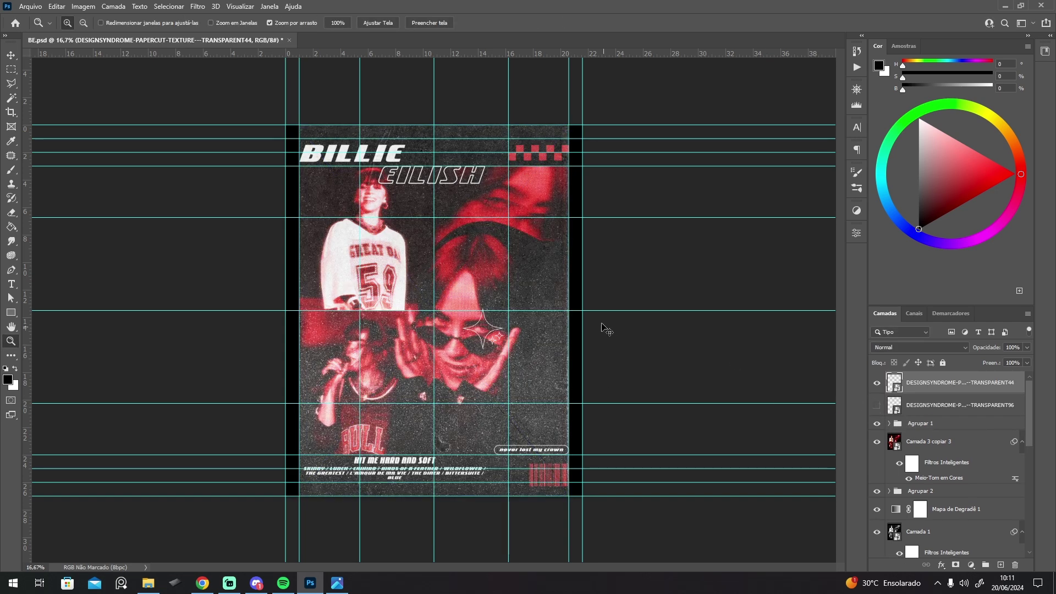
key(ctrl+t)
drag(564, 311, 584, 314)
key(Return)
Hide the TRANSPARENT44 texture, show TRANSPARENT96, and scale it to cover the poster's full width.
click(877, 383)
click(877, 405)
click(946, 405)
key(ctrl+t)
key(Return)
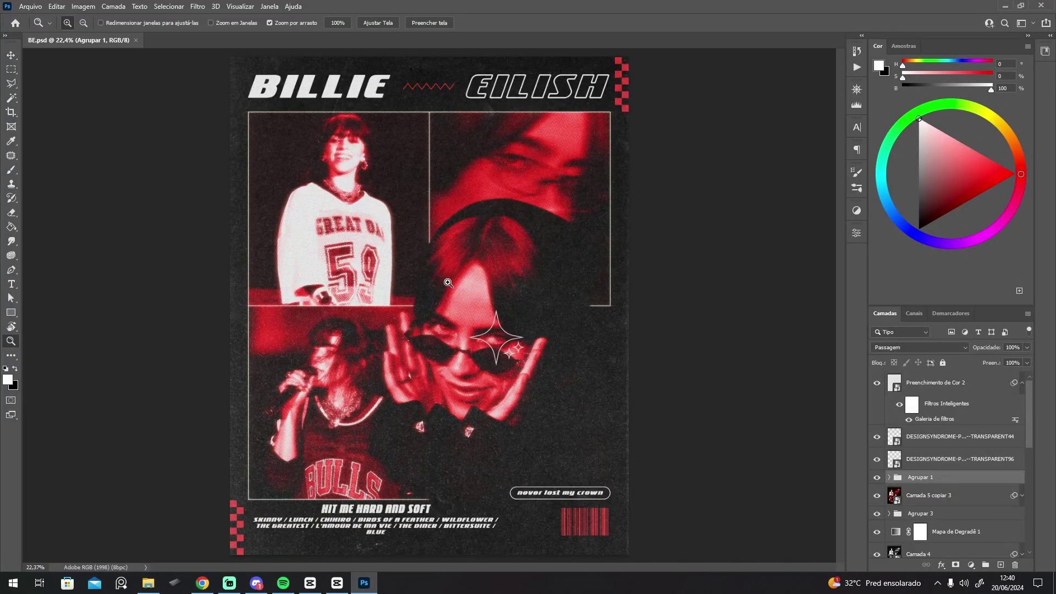
View the finished poster in full-screen mode and examine its titles, photos, halftone and paper texture up close.
key(f)
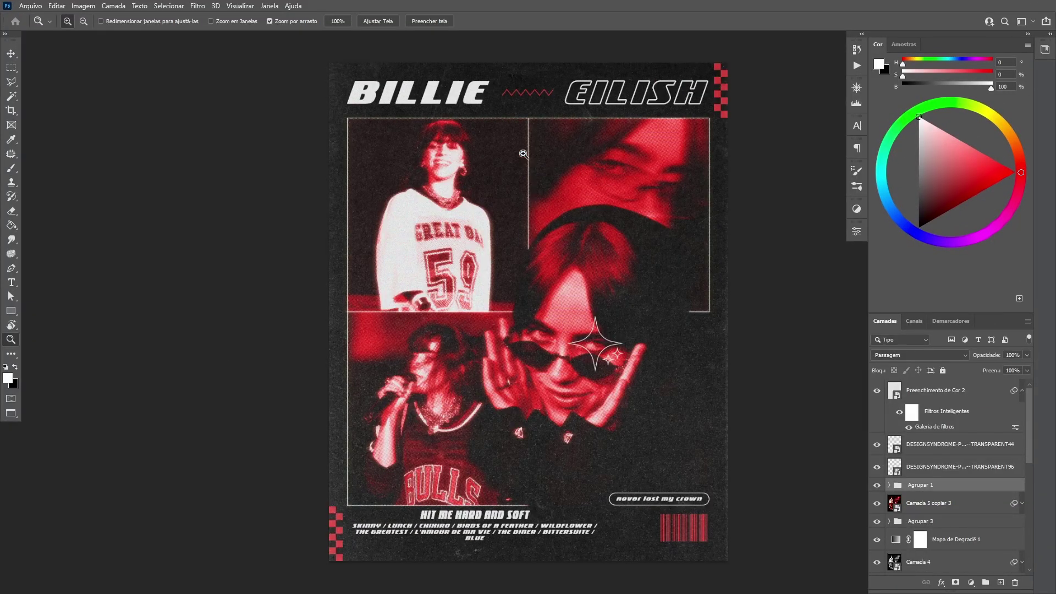
key(f)
click(523, 154)
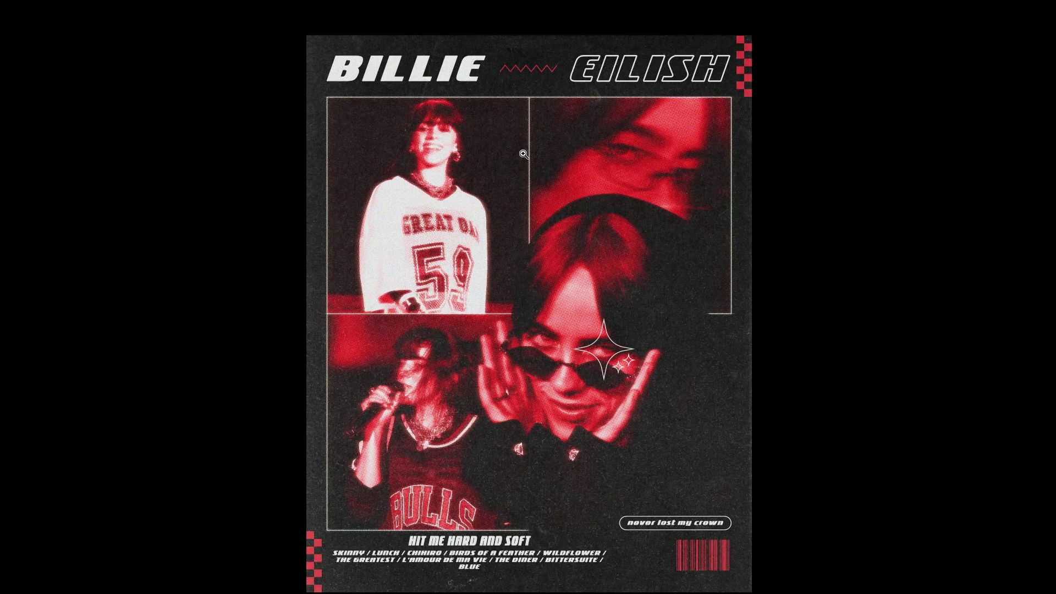
key(ctrl+0)
click(518, 147)
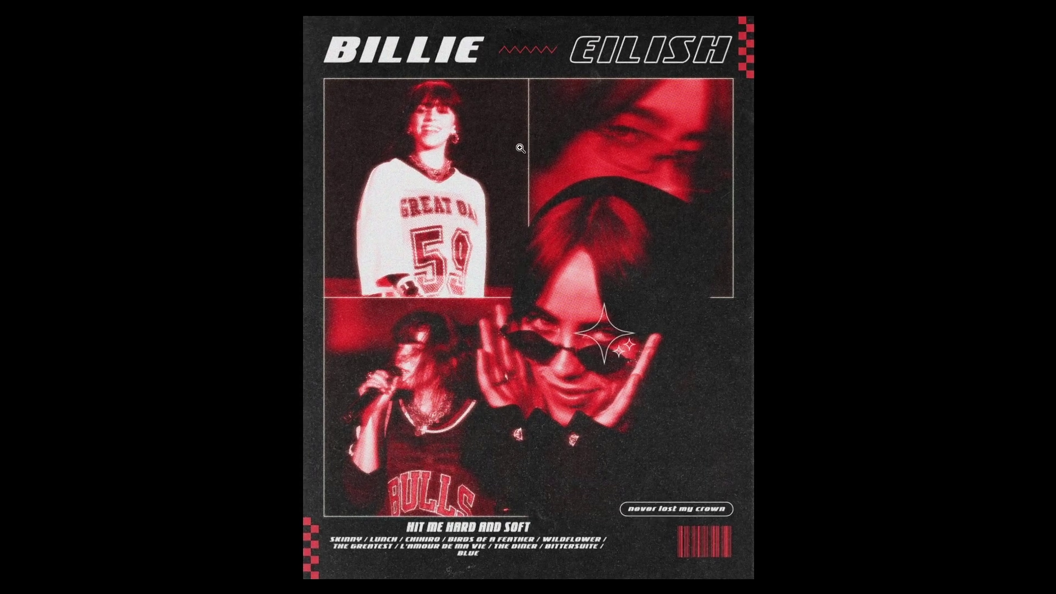
click(517, 148)
drag(532, 139, 526, 248)
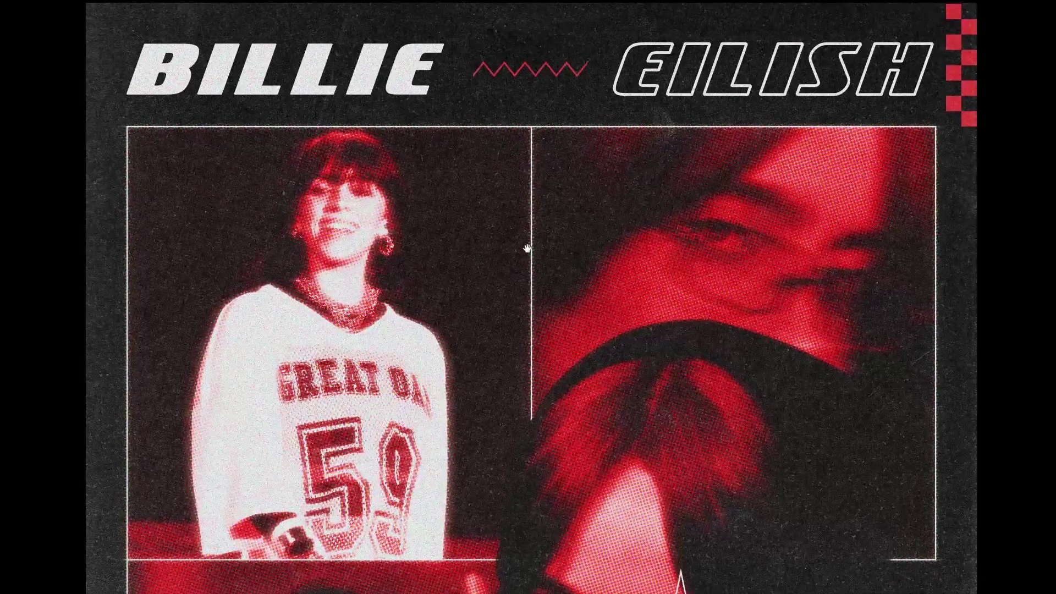
drag(546, 380, 550, 257)
drag(565, 392, 558, 319)
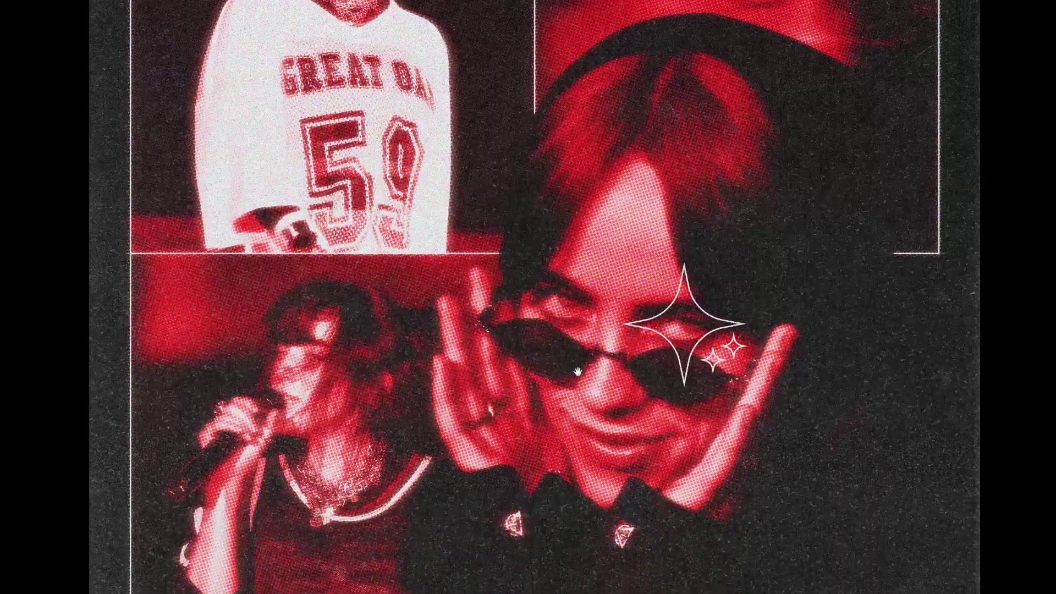